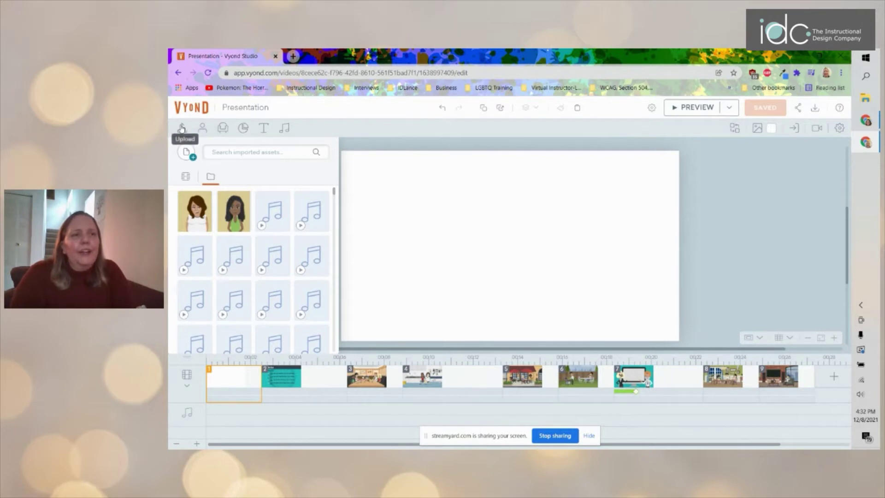
Step: Close the imported assets library and add a blank scene directly after the first scene
{"action": "left_click", "coordinate": [182, 128]}
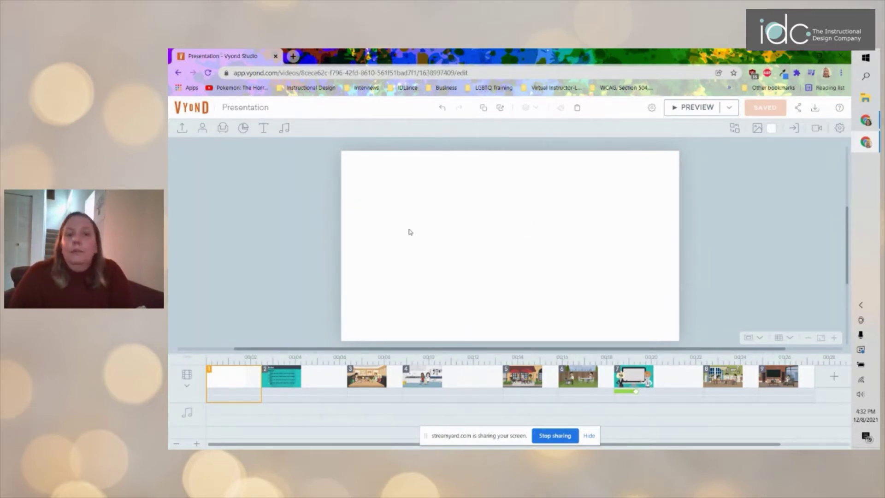
{"action": "right_click", "coordinate": [241, 379]}
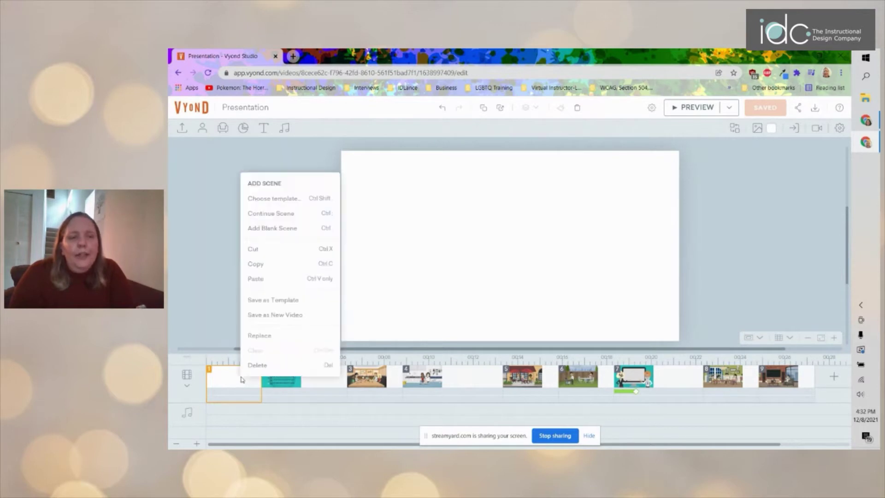
{"action": "left_click", "coordinate": [303, 231]}
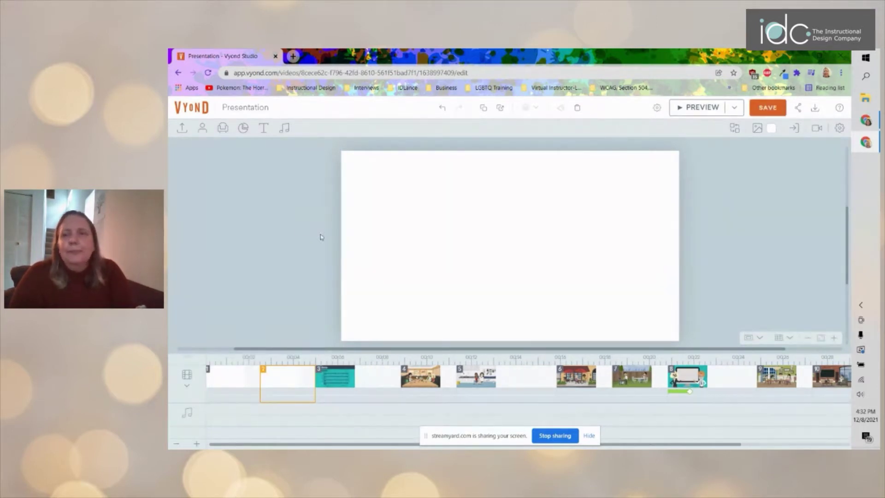
Step: Clear the "office" search in the background library and browse the Locations backgrounds without applying one
{"action": "left_click", "coordinate": [758, 131]}
{"action": "left_click", "coordinate": [759, 172]}
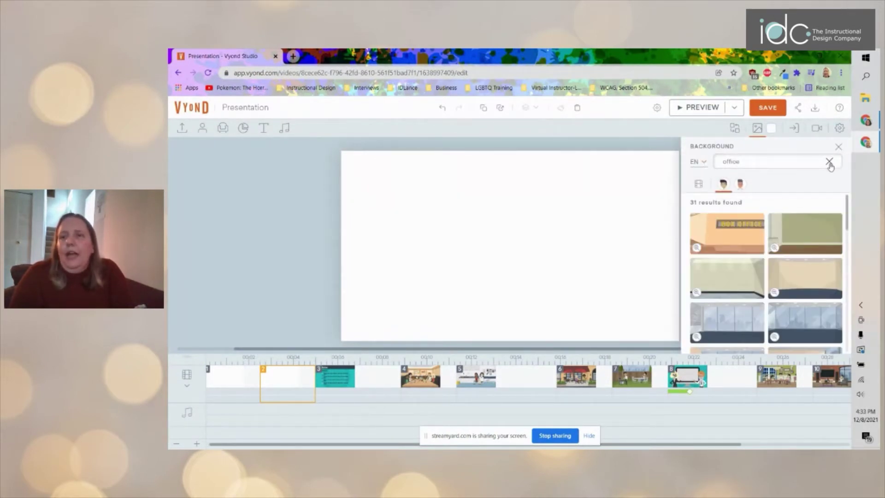
{"action": "left_click", "coordinate": [830, 162]}
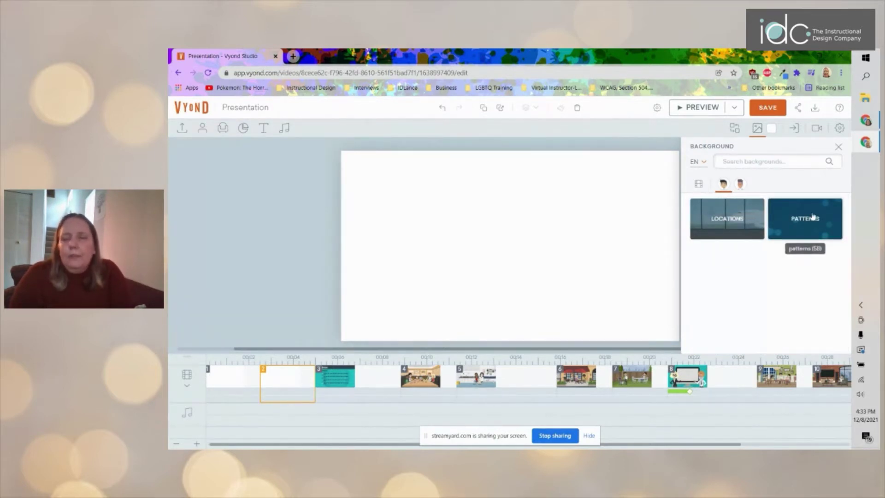
{"action": "left_click", "coordinate": [734, 222]}
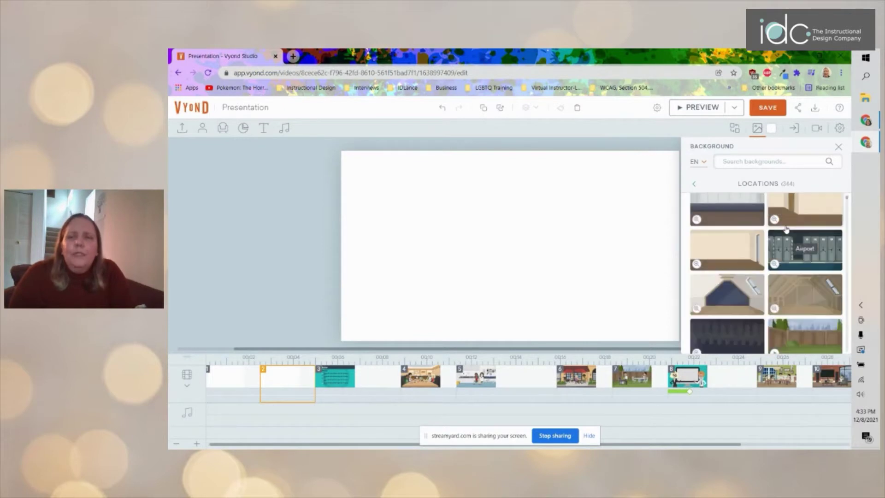
{"action": "scroll", "coordinate": [786, 229], "scroll_direction": "down", "scroll_amount": 6}
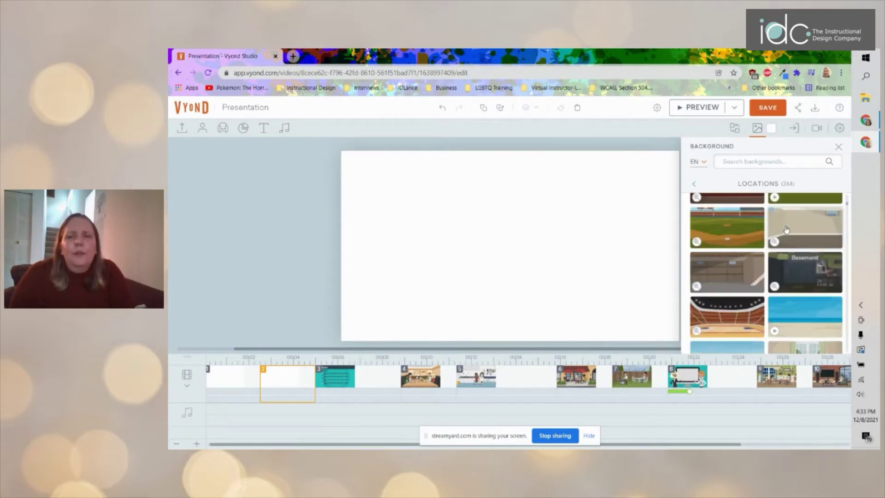
{"action": "scroll", "coordinate": [786, 229], "scroll_direction": "down", "scroll_amount": 1}
{"action": "scroll", "coordinate": [786, 229], "scroll_direction": "down", "scroll_amount": 1}
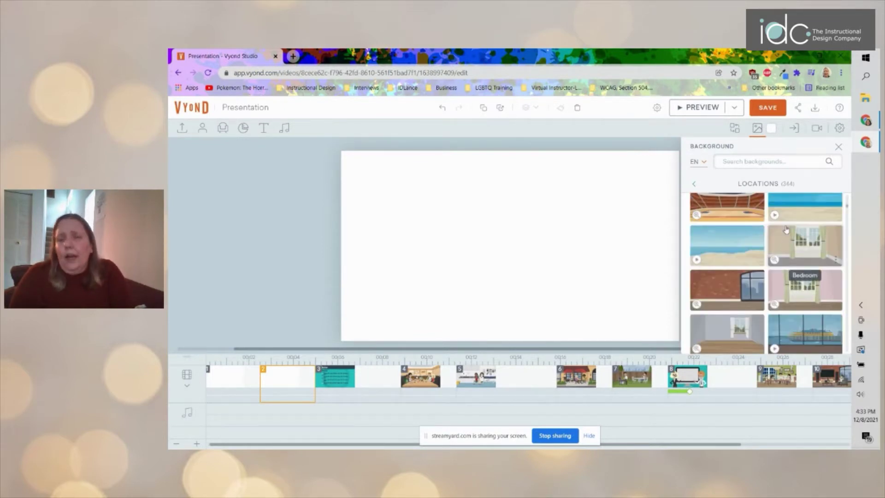
{"action": "scroll", "coordinate": [786, 229], "scroll_direction": "down", "scroll_amount": 3}
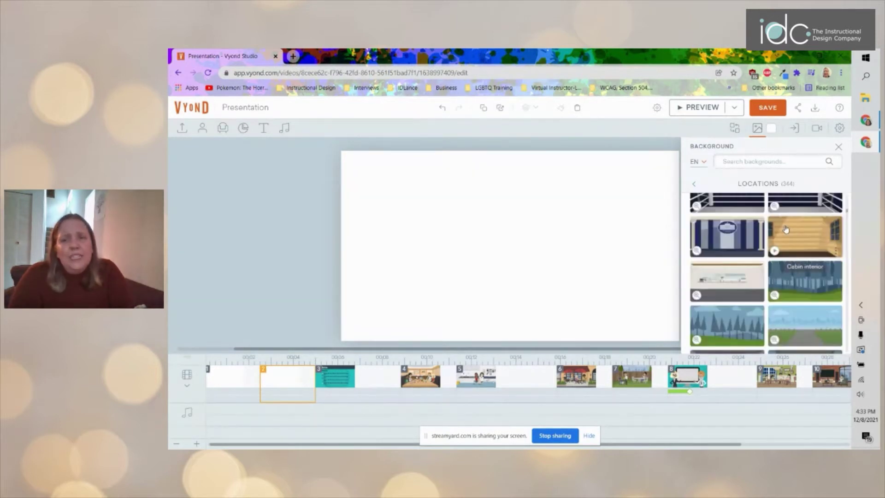
{"action": "scroll", "coordinate": [786, 229], "scroll_direction": "down", "scroll_amount": 2}
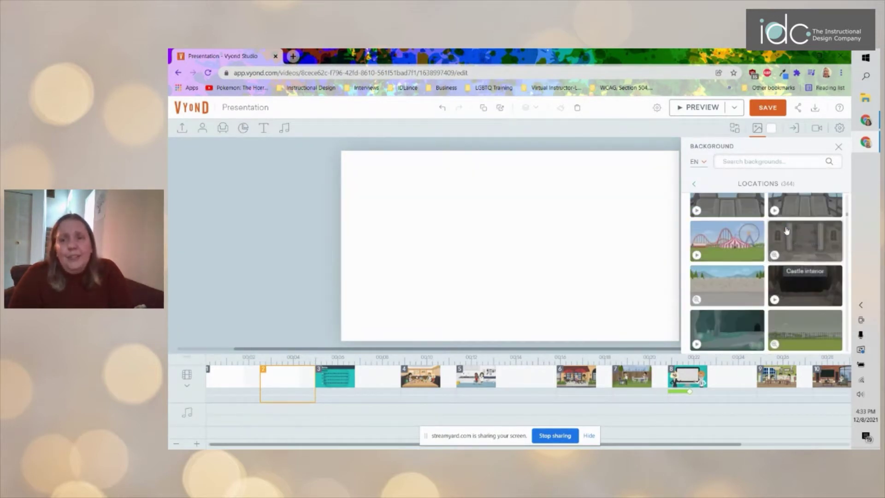
{"action": "scroll", "coordinate": [807, 322], "scroll_direction": "down", "scroll_amount": 3}
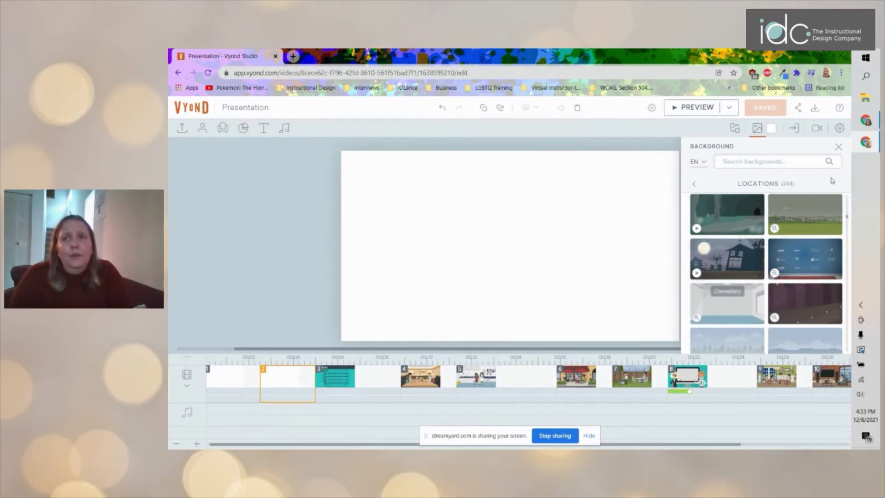
{"action": "left_click", "coordinate": [839, 147]}
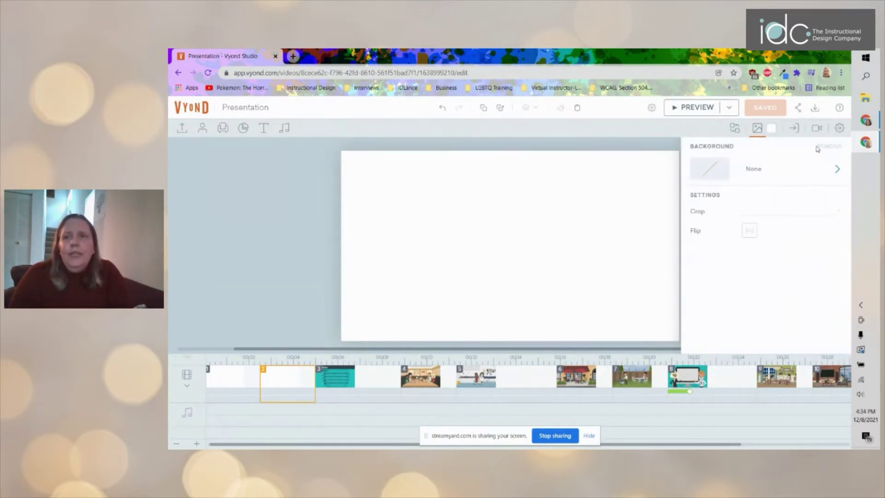
{"action": "left_click", "coordinate": [758, 131]}
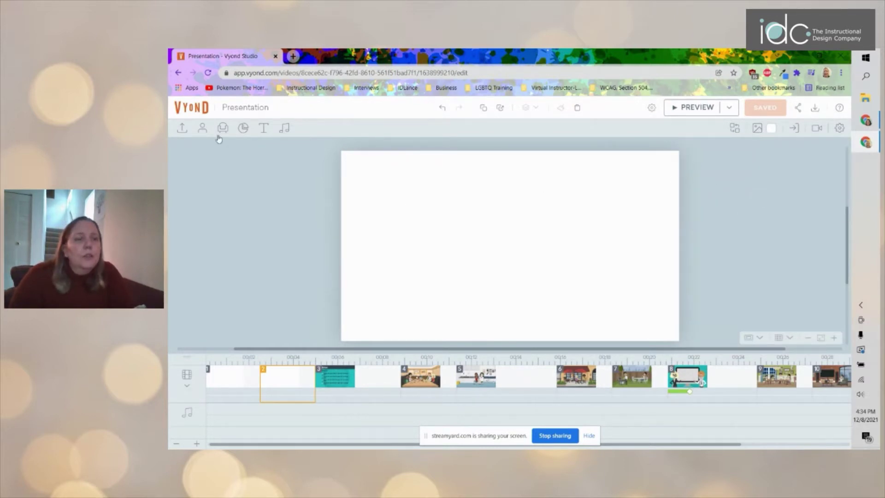
Step: Browse the character library, checking Other Professions in the Contemporary style and Office in the Business Friendly style
{"action": "left_click", "coordinate": [202, 130]}
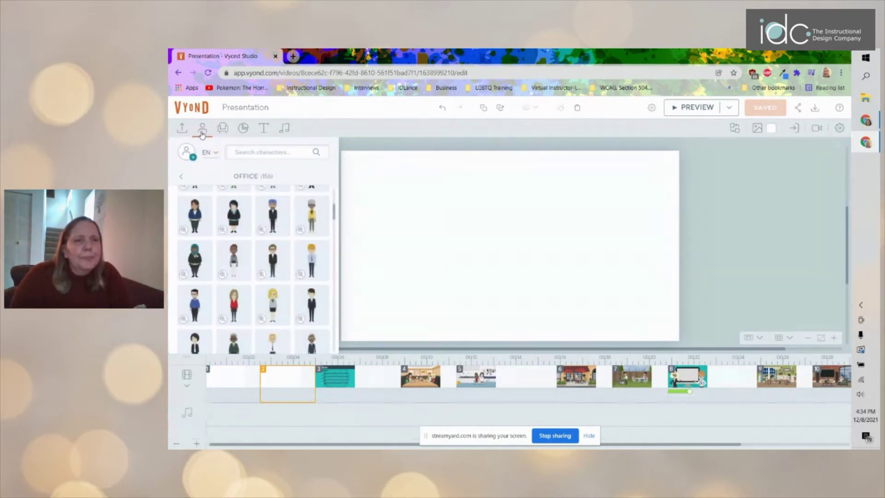
{"action": "left_click", "coordinate": [183, 178]}
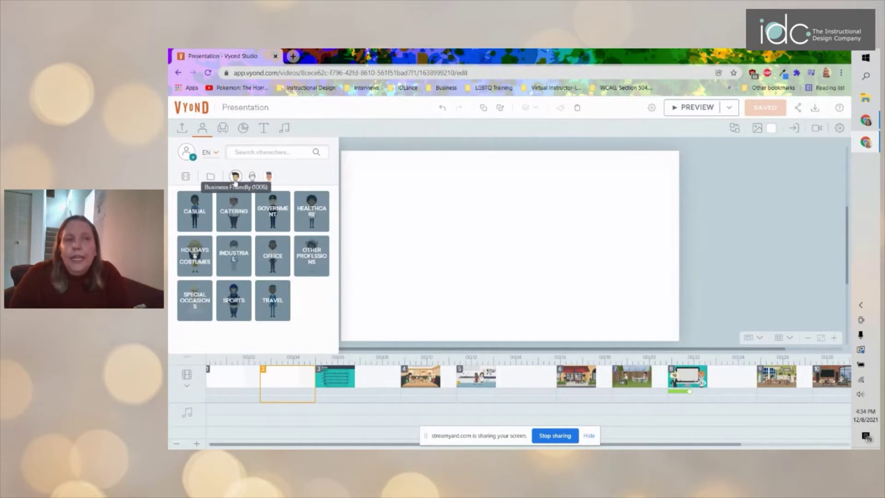
{"action": "left_click", "coordinate": [269, 179]}
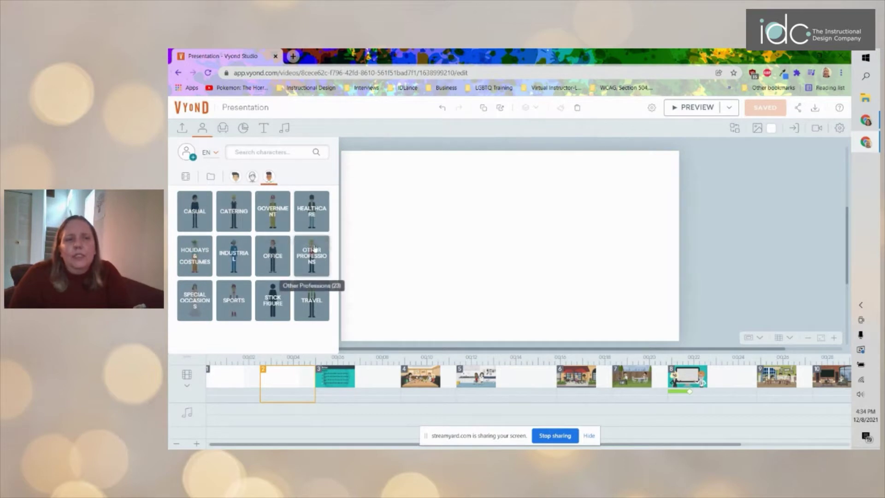
{"action": "left_click", "coordinate": [310, 257]}
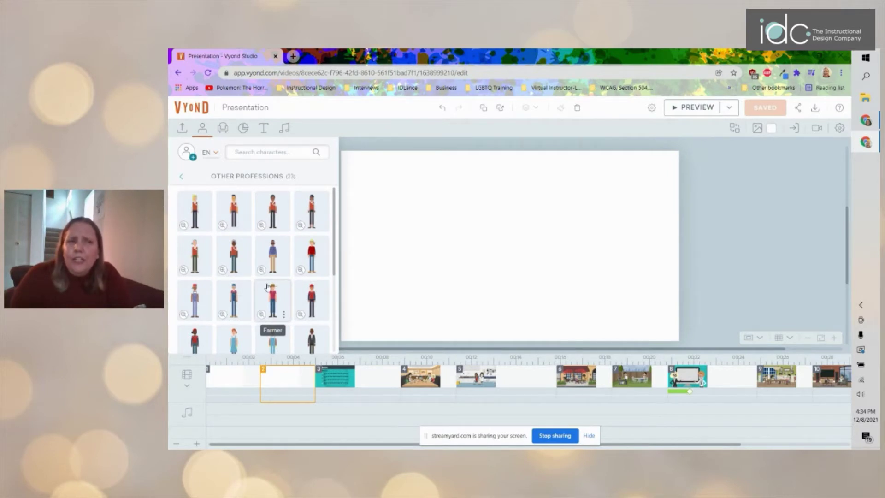
{"action": "left_click", "coordinate": [182, 177]}
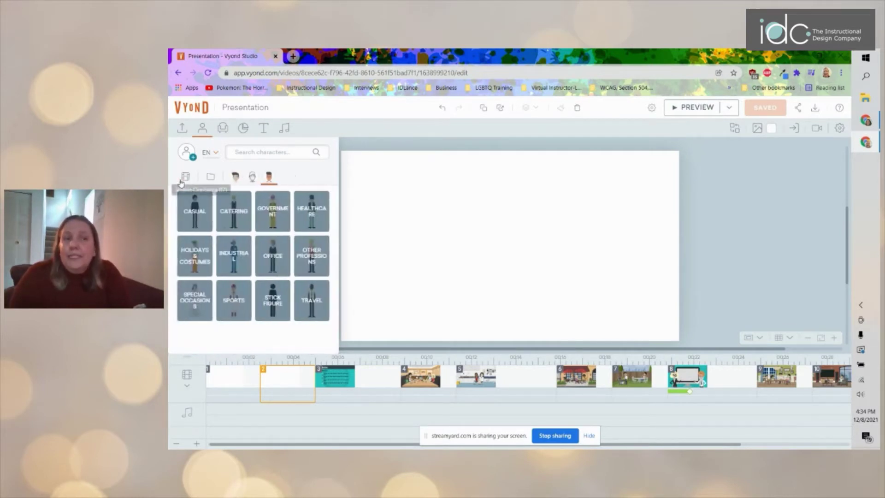
{"action": "left_click", "coordinate": [234, 178]}
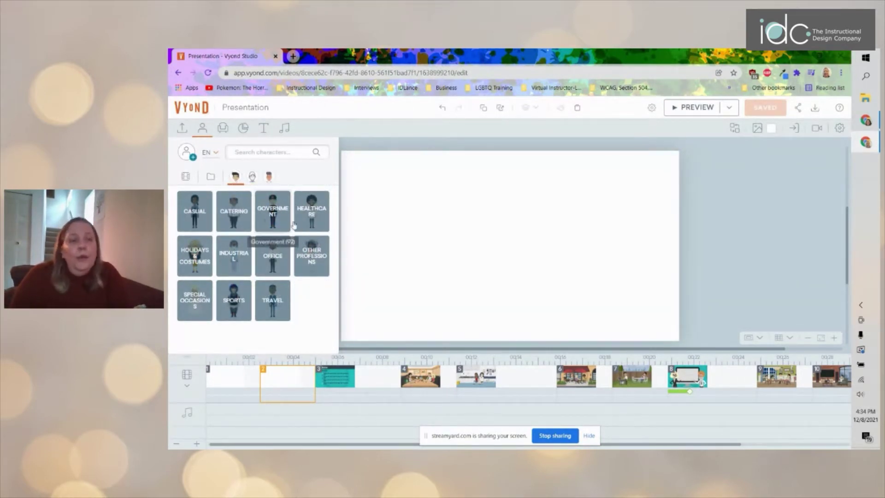
{"action": "left_click", "coordinate": [277, 258]}
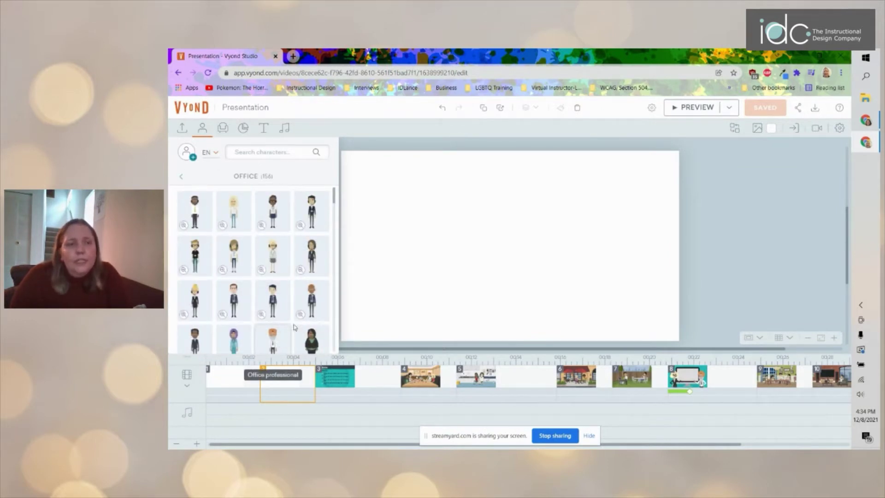
{"action": "scroll", "coordinate": [309, 279], "scroll_direction": "down", "scroll_amount": 5}
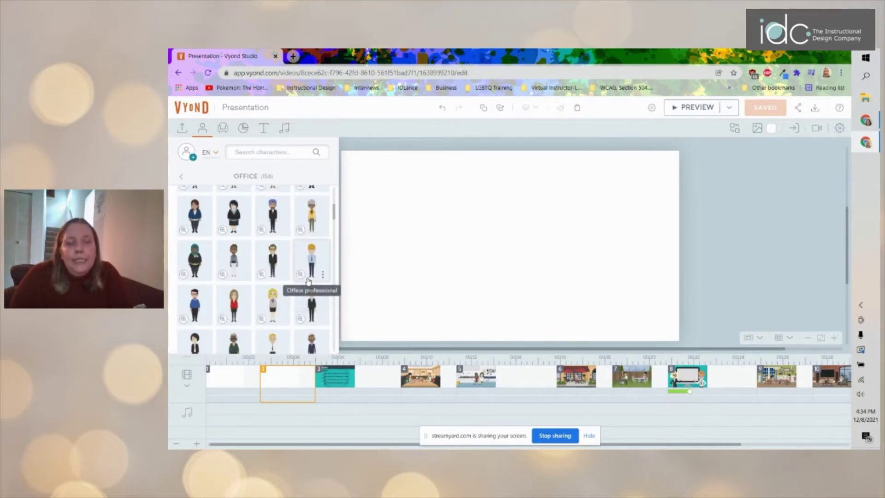
{"action": "scroll", "coordinate": [310, 279], "scroll_direction": "down", "scroll_amount": 1}
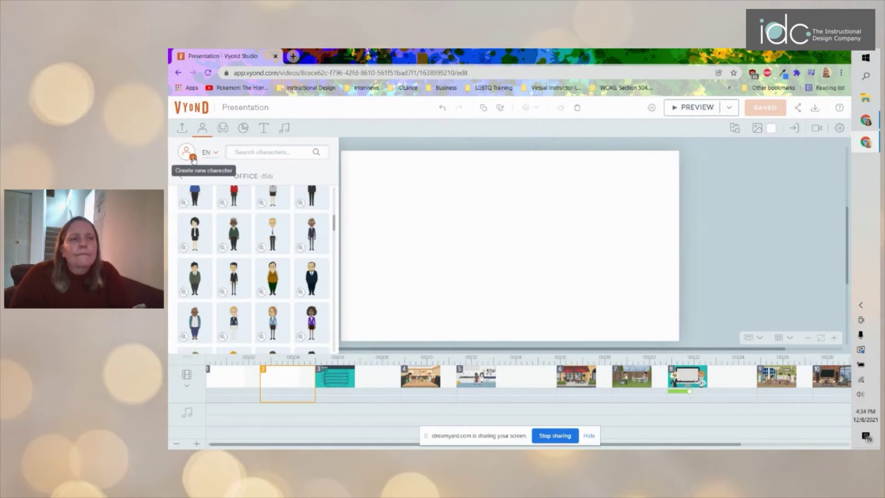
Step: Create a new Business Friendly character with the skirt-wearing body type and the second of the five builds
{"action": "left_click", "coordinate": [193, 158]}
{"action": "left_click", "coordinate": [550, 302]}
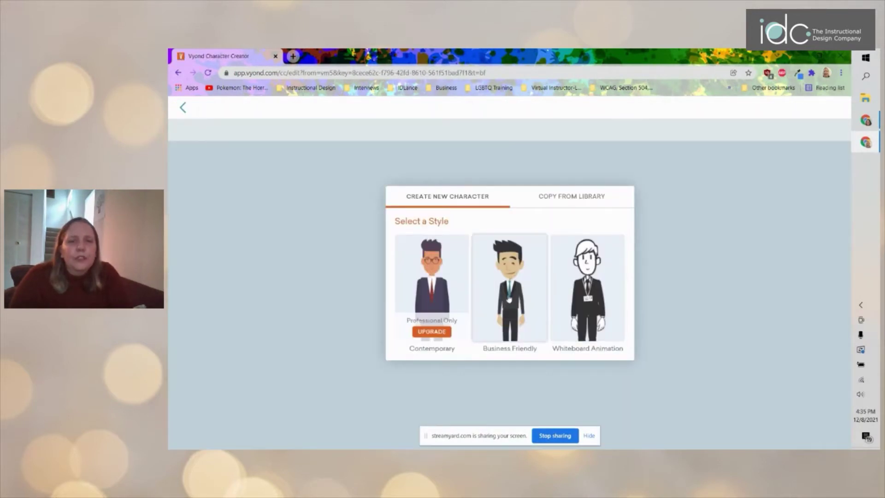
{"action": "left_click", "coordinate": [511, 297]}
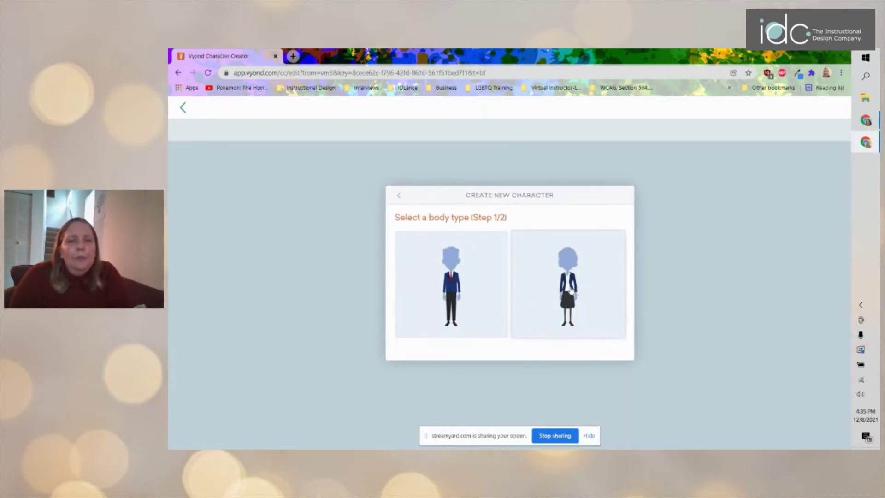
{"action": "left_click", "coordinate": [567, 291]}
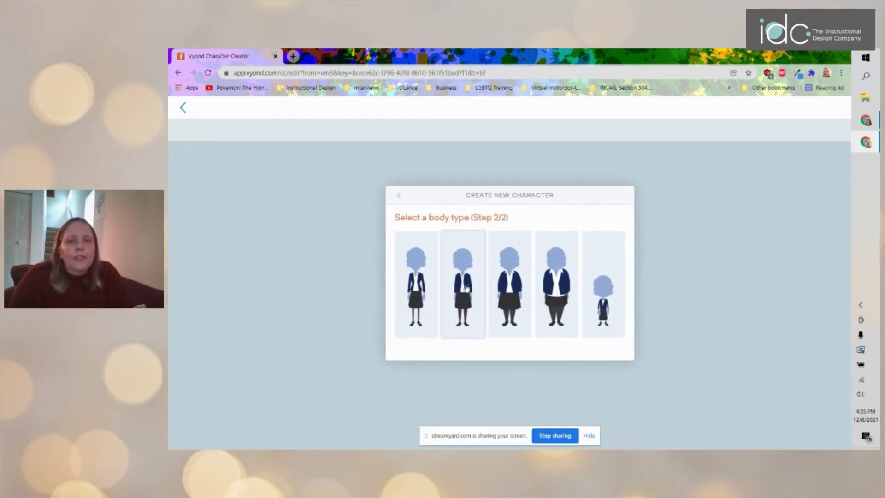
{"action": "left_click", "coordinate": [470, 288]}
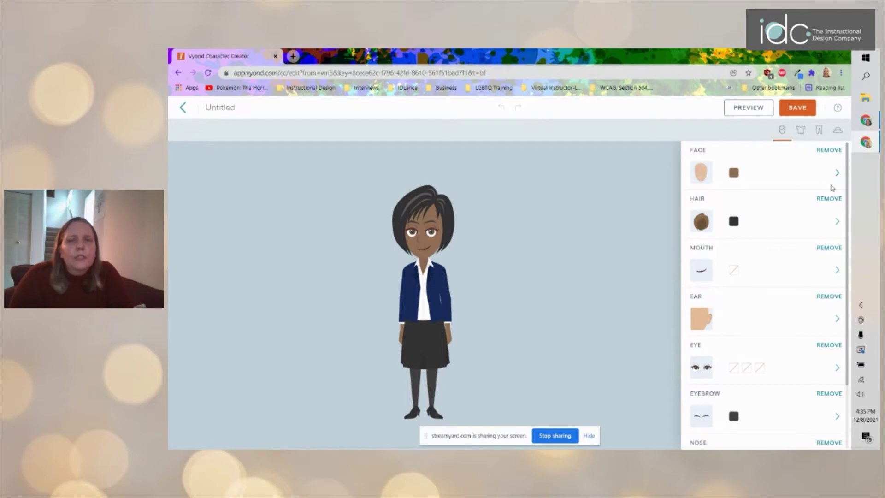
Step: Set the character's skin color to the suggested golden brown, AC8151
{"action": "left_click", "coordinate": [736, 175]}
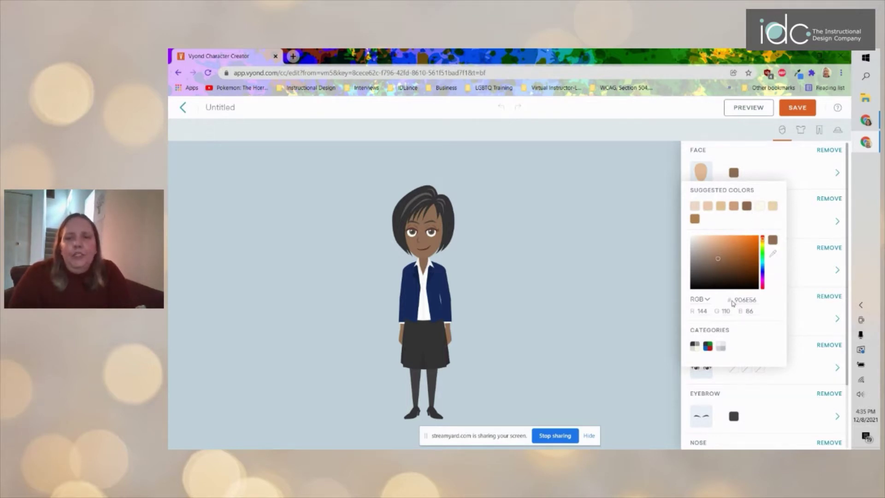
{"action": "left_click", "coordinate": [754, 300]}
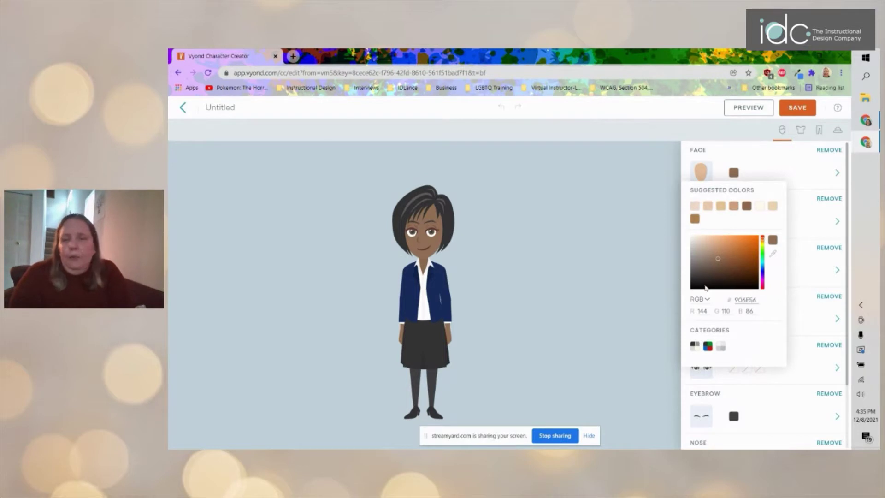
{"action": "left_click", "coordinate": [747, 209]}
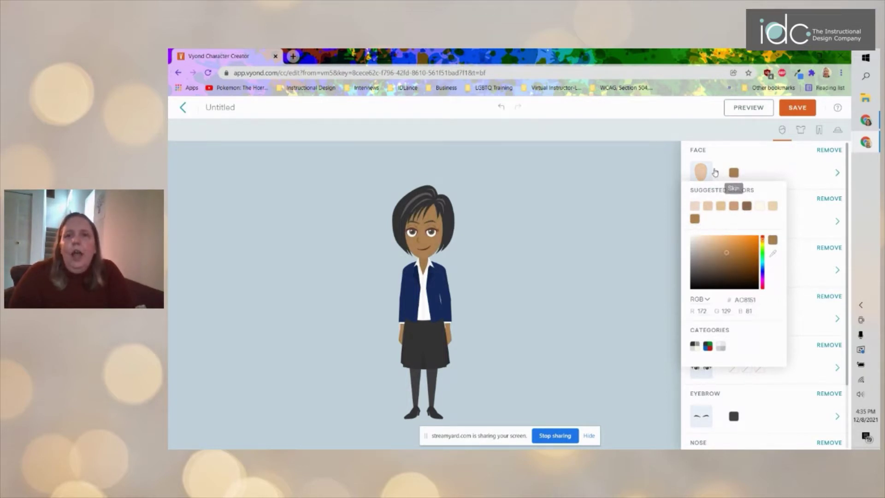
Step: Look through the face shapes, hairstyles and hair color options available for the character
{"action": "left_click", "coordinate": [701, 172]}
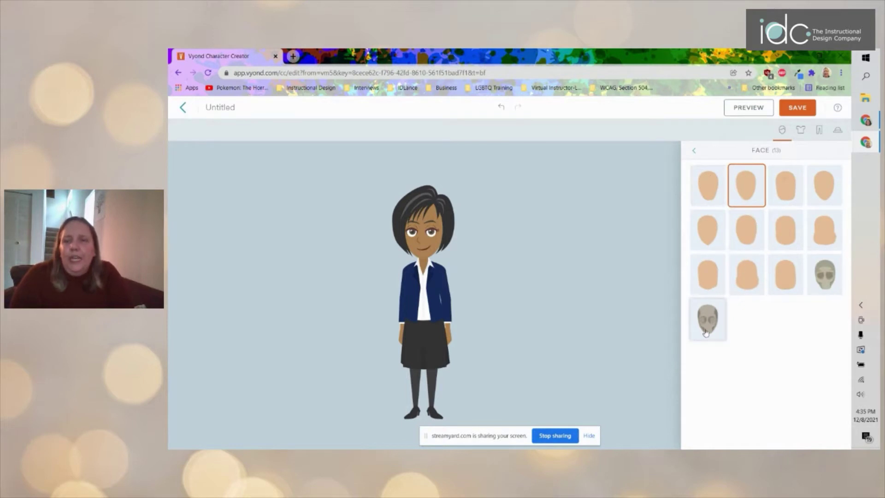
{"action": "left_click", "coordinate": [696, 153]}
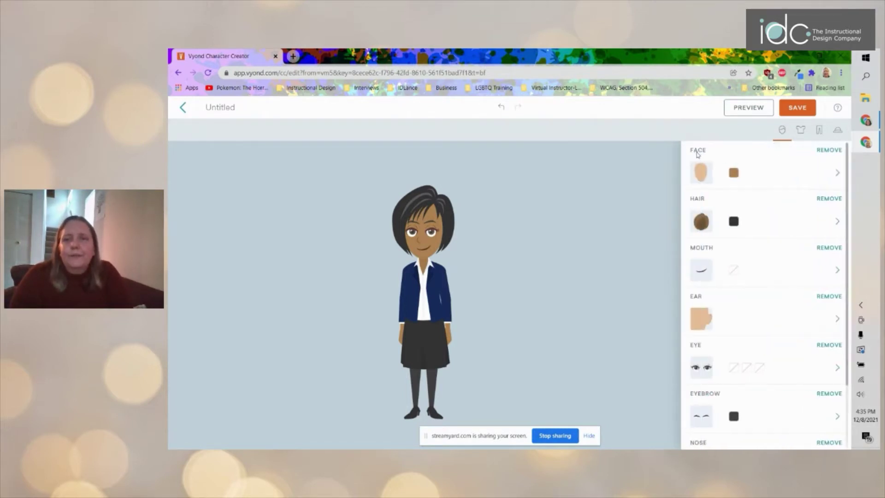
{"action": "left_click", "coordinate": [702, 223]}
{"action": "scroll", "coordinate": [774, 339], "scroll_direction": "down", "scroll_amount": 5}
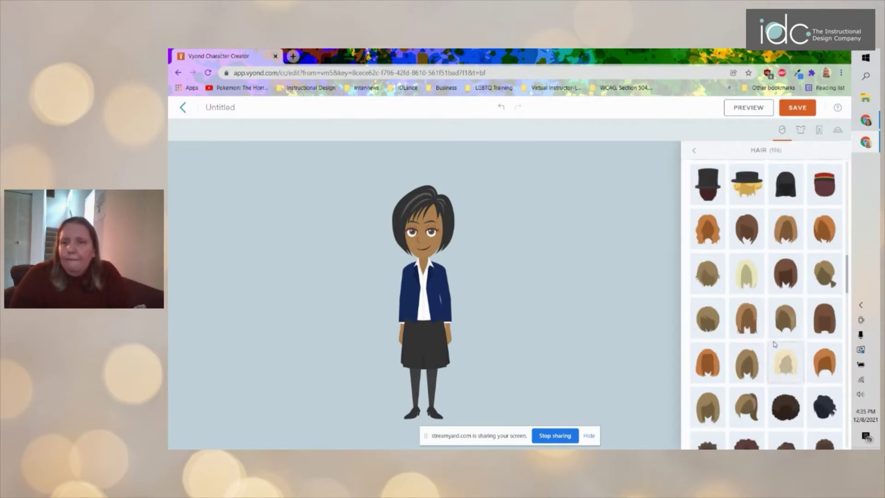
{"action": "scroll", "coordinate": [773, 339], "scroll_direction": "down", "scroll_amount": 10}
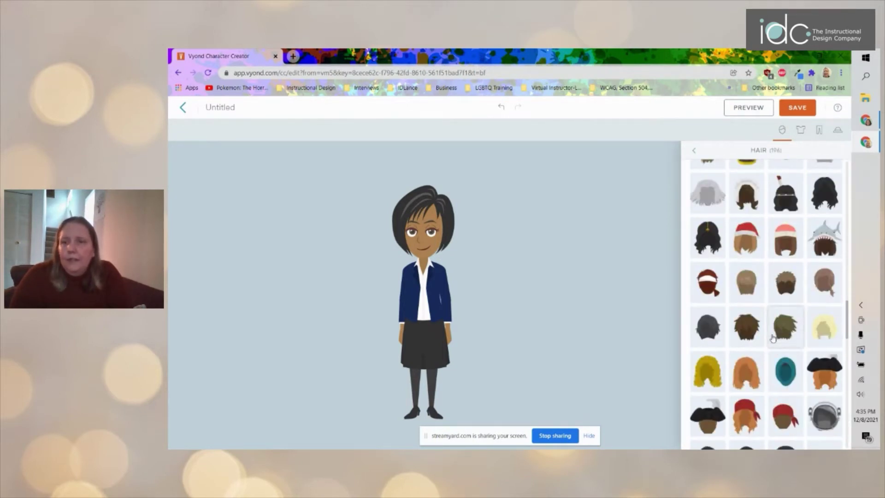
{"action": "left_click", "coordinate": [696, 154]}
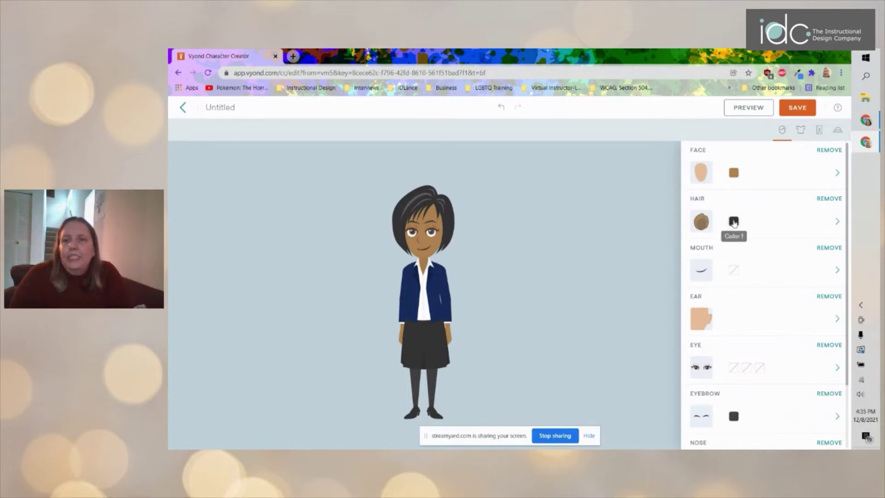
{"action": "left_click", "coordinate": [734, 222]}
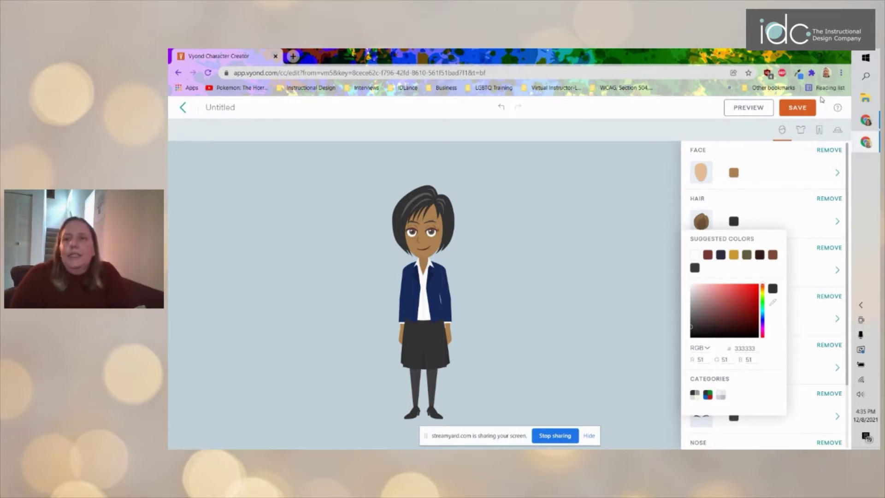
Step: Check the Eye Dropper browser extension for picking web page colors, and close the hair color picker
{"action": "left_click", "coordinate": [799, 74]}
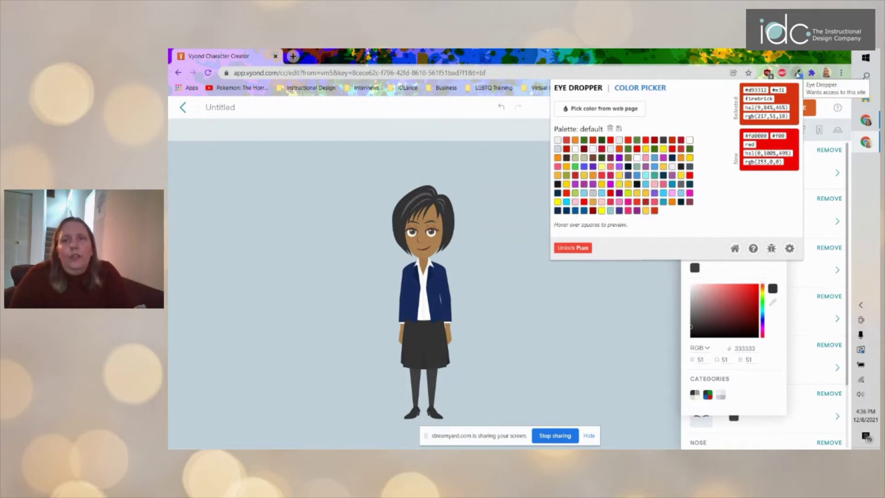
{"action": "left_click", "coordinate": [799, 76]}
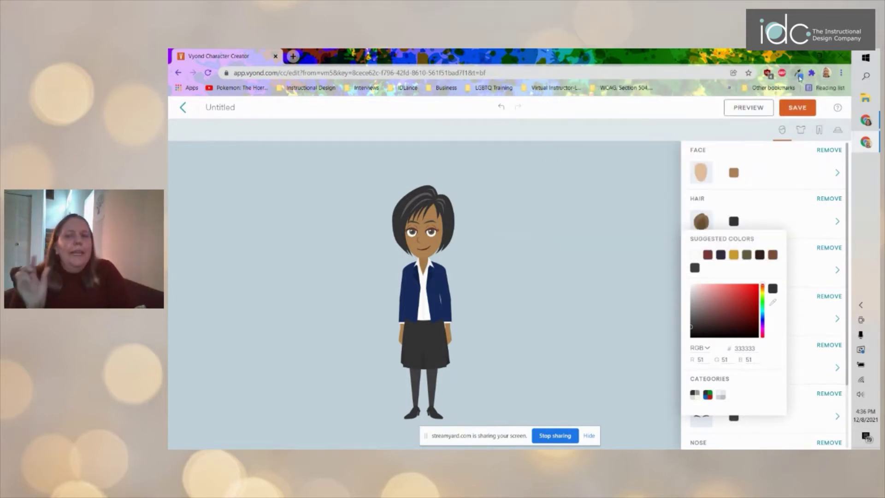
{"action": "left_click", "coordinate": [635, 229]}
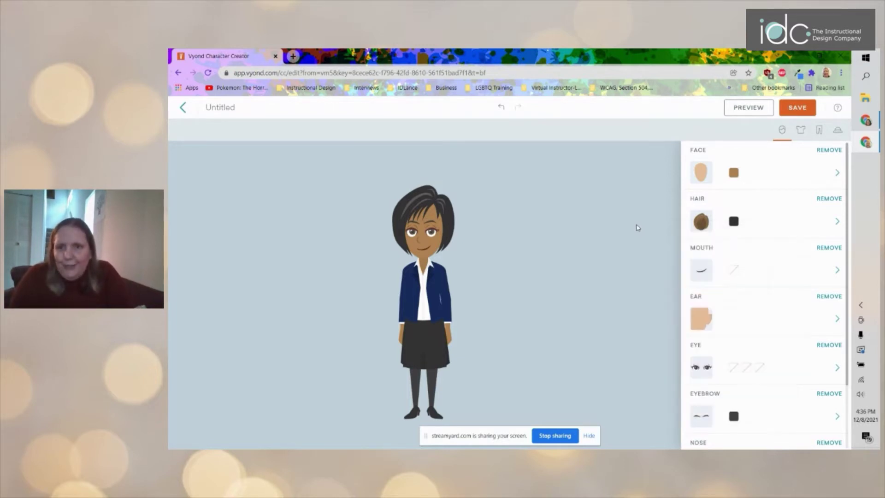
Step: Try the straight mouth and the frowning mouth on the character, and return to the slight smile
{"action": "left_click", "coordinate": [703, 273]}
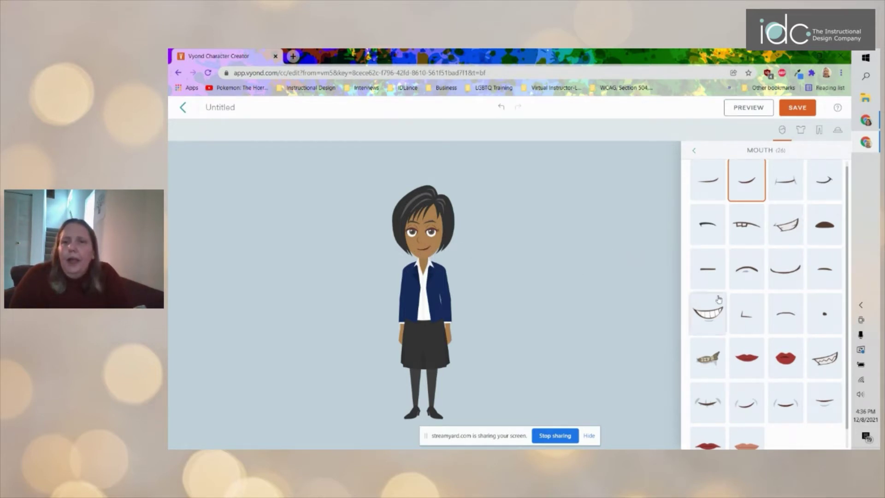
{"action": "left_click", "coordinate": [708, 269]}
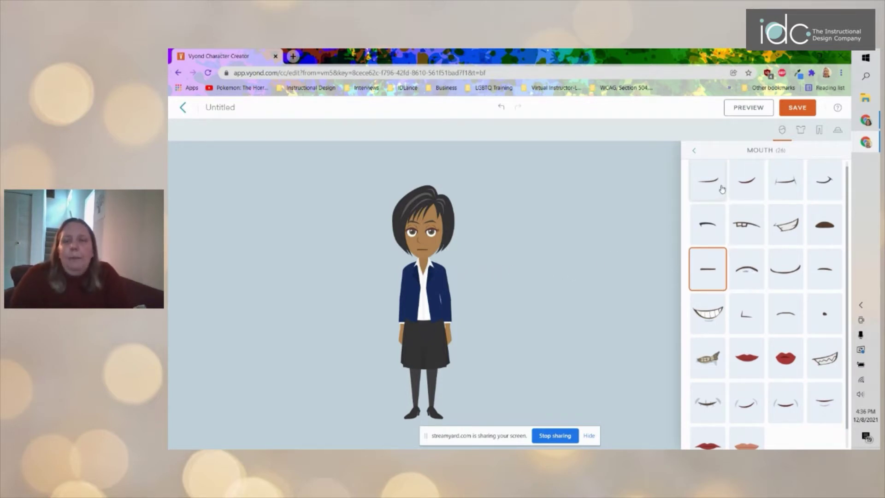
{"action": "left_click", "coordinate": [788, 314]}
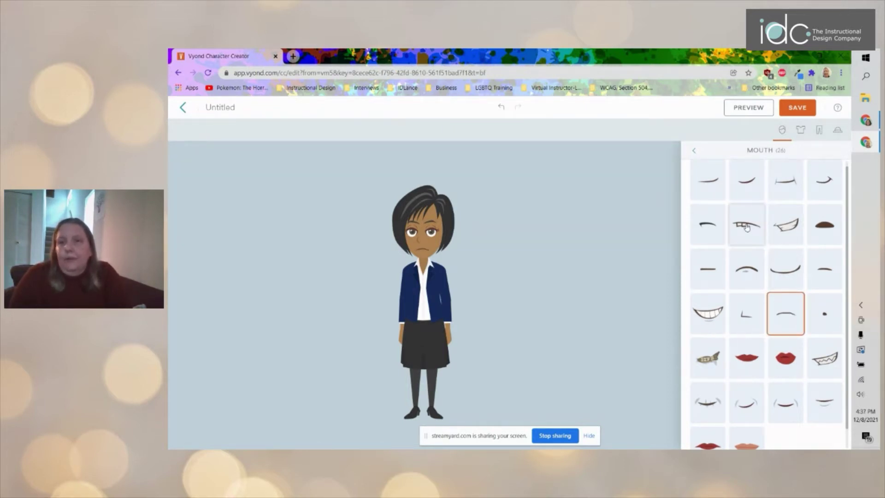
{"action": "left_click", "coordinate": [746, 188]}
{"action": "left_click", "coordinate": [695, 153]}
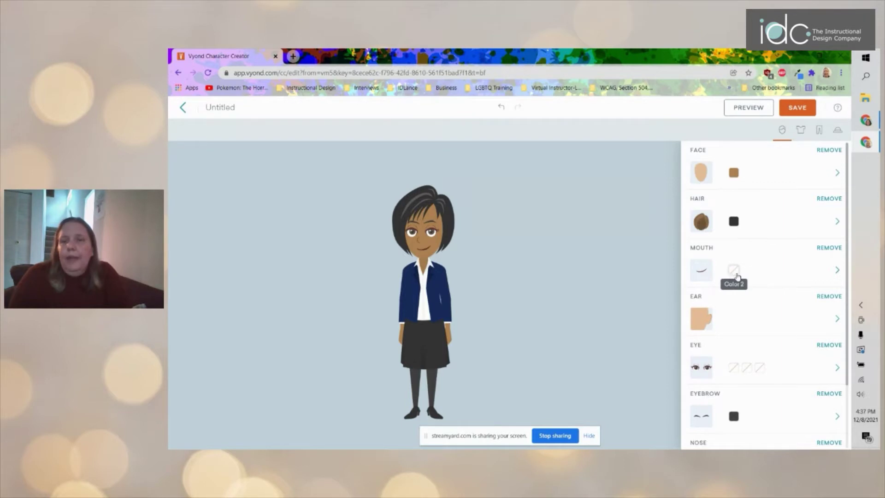
Step: Look through the ear and eye options available for the character
{"action": "left_click", "coordinate": [703, 322]}
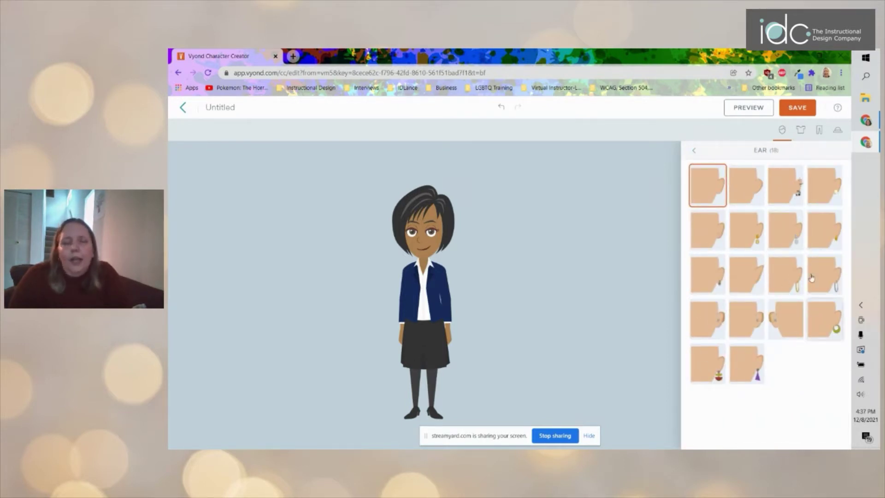
{"action": "left_click", "coordinate": [694, 154]}
{"action": "scroll", "coordinate": [747, 291], "scroll_direction": "down", "scroll_amount": 2}
{"action": "left_click", "coordinate": [705, 290]}
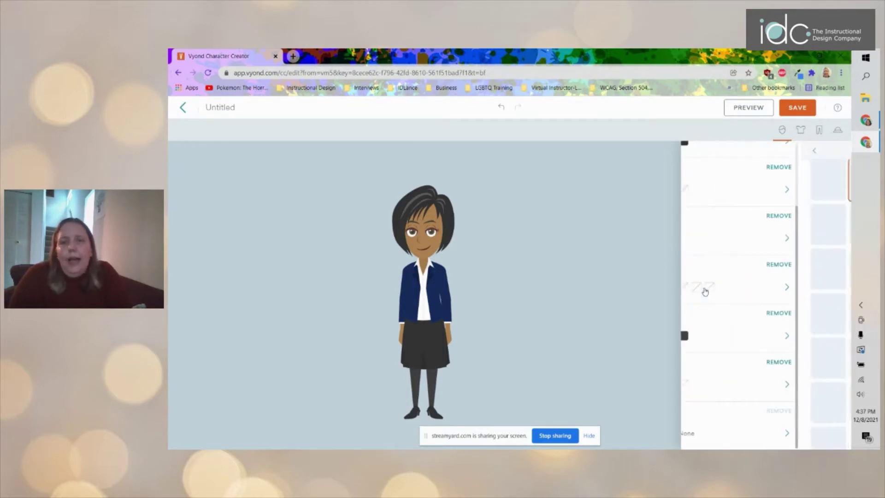
{"action": "scroll", "coordinate": [737, 277], "scroll_direction": "down", "scroll_amount": 1}
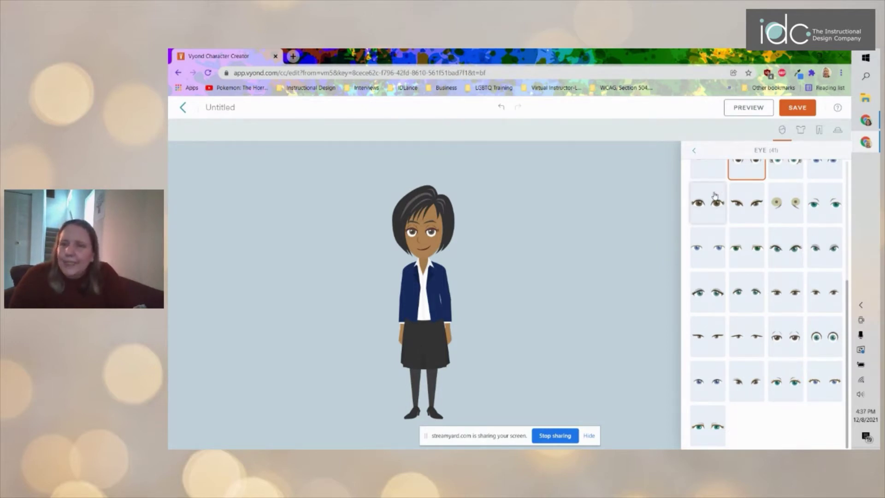
{"action": "left_click", "coordinate": [694, 154]}
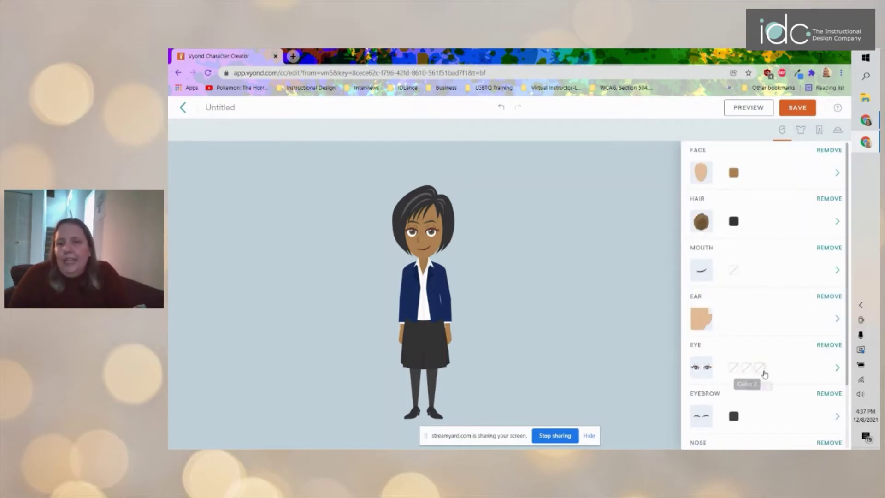
Step: Try several angled eyebrow shapes on the character and settle on the thin, lightly arched pair
{"action": "scroll", "coordinate": [748, 322], "scroll_direction": "down", "scroll_amount": 2}
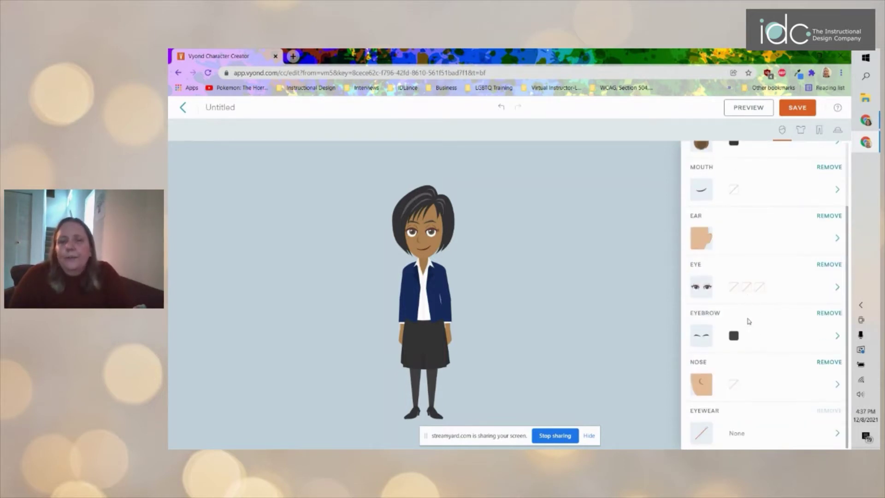
{"action": "left_click", "coordinate": [706, 338]}
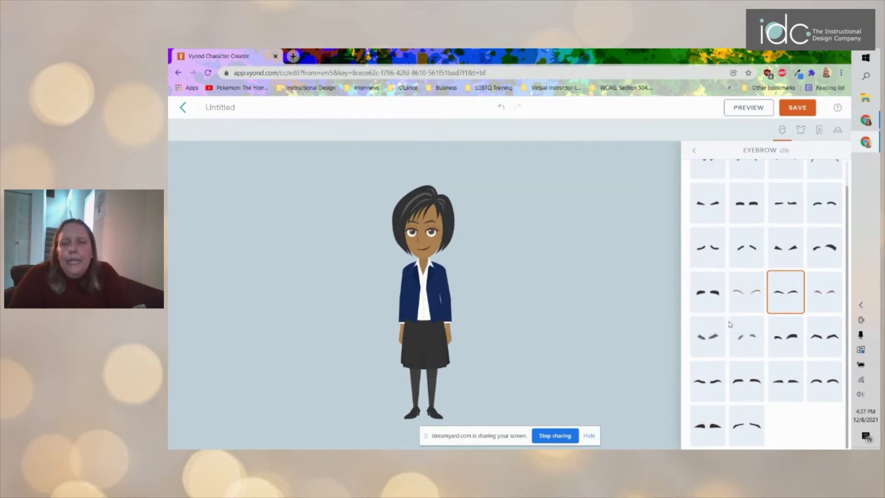
{"action": "left_click", "coordinate": [789, 255]}
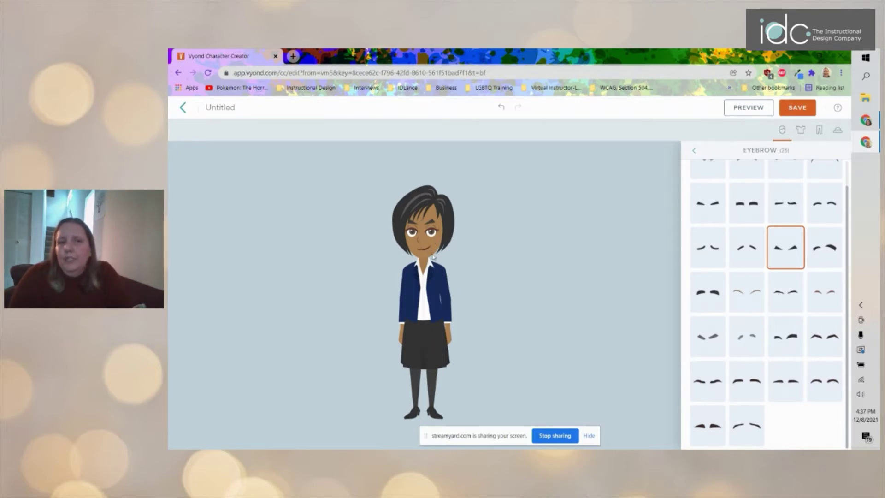
{"action": "left_click", "coordinate": [751, 261]}
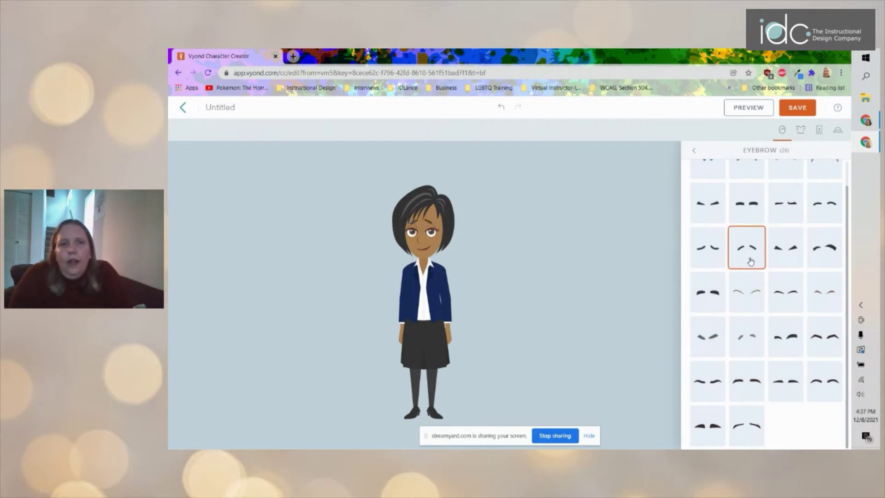
{"action": "left_click", "coordinate": [702, 252]}
{"action": "left_click", "coordinate": [747, 292]}
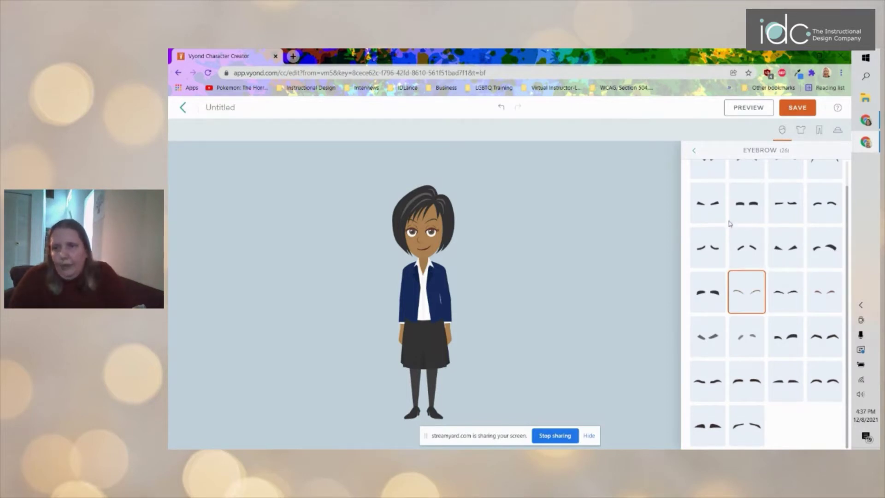
{"action": "left_click", "coordinate": [694, 151]}
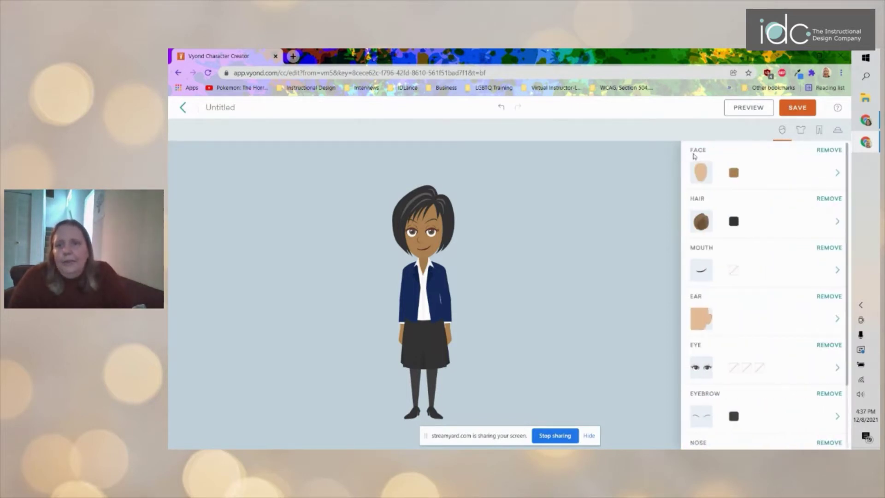
Step: Look through the nose and eyewear options available for the character
{"action": "scroll", "coordinate": [751, 297], "scroll_direction": "down", "scroll_amount": 2}
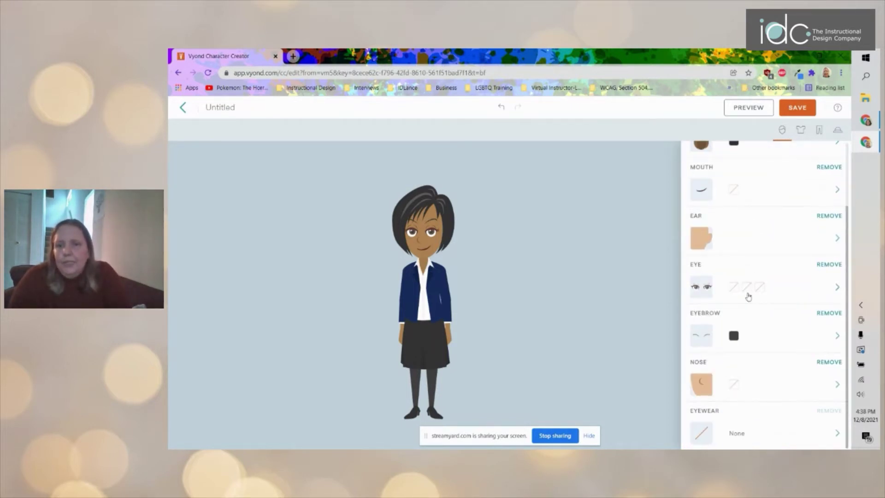
{"action": "left_click", "coordinate": [708, 388]}
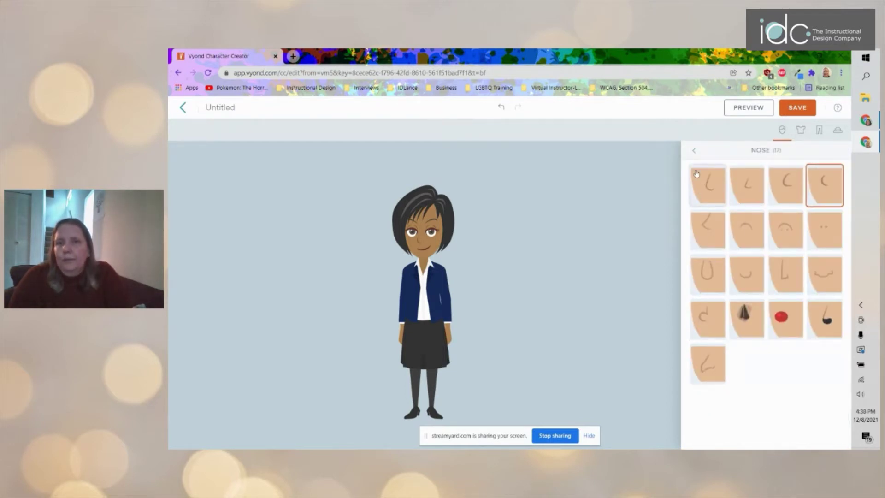
{"action": "left_click", "coordinate": [694, 154]}
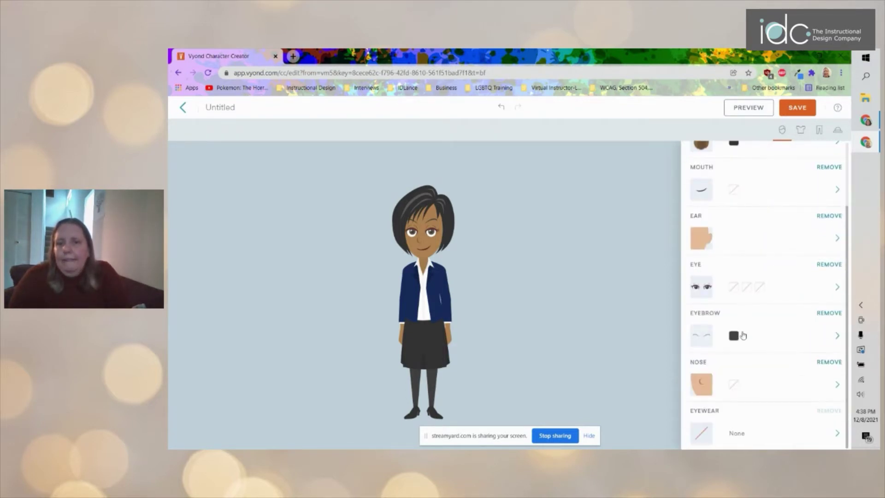
{"action": "left_click", "coordinate": [705, 435]}
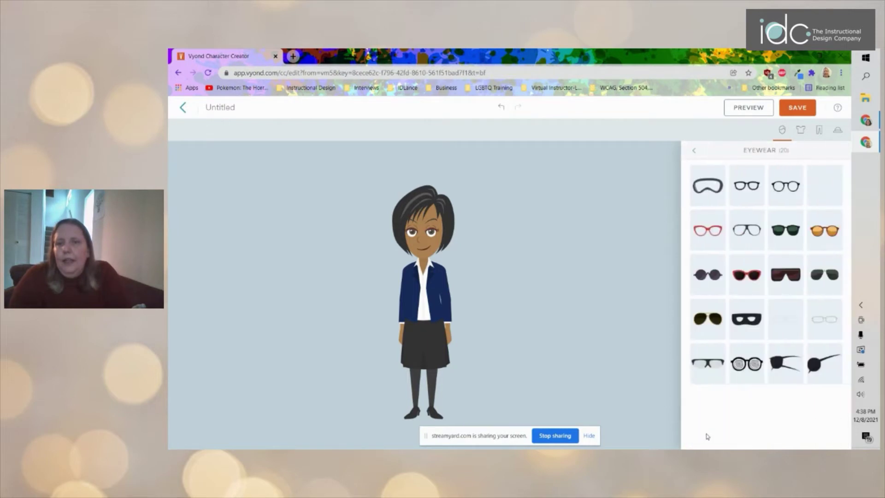
{"action": "left_click", "coordinate": [694, 154]}
{"action": "scroll", "coordinate": [739, 374], "scroll_direction": "down", "scroll_amount": 3}
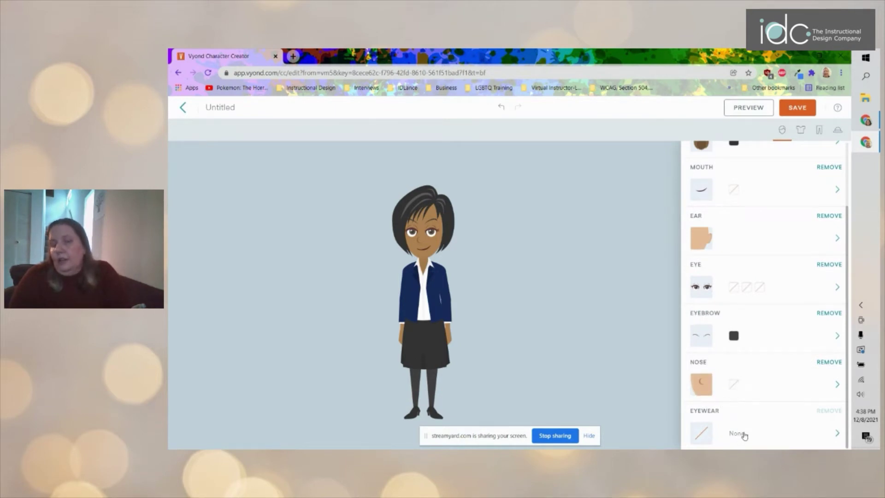
Step: Browse the character's clothing tops, from uniforms to casual shirts, and check the hand and glove options
{"action": "left_click", "coordinate": [801, 130]}
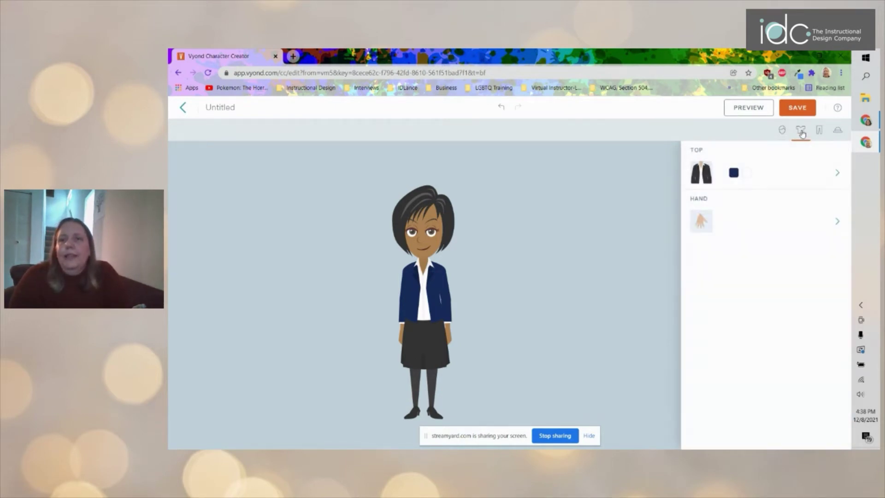
{"action": "left_click", "coordinate": [705, 175]}
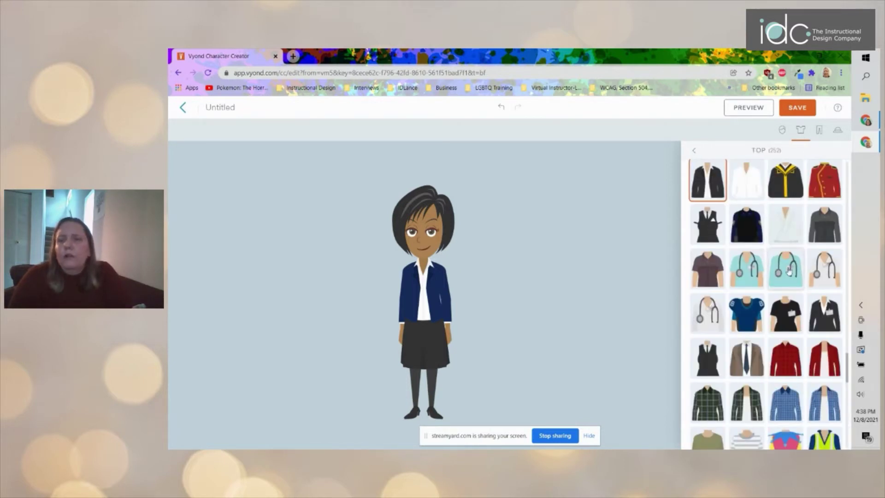
{"action": "scroll", "coordinate": [792, 260], "scroll_direction": "down", "scroll_amount": 1}
{"action": "scroll", "coordinate": [792, 256], "scroll_direction": "down", "scroll_amount": 3}
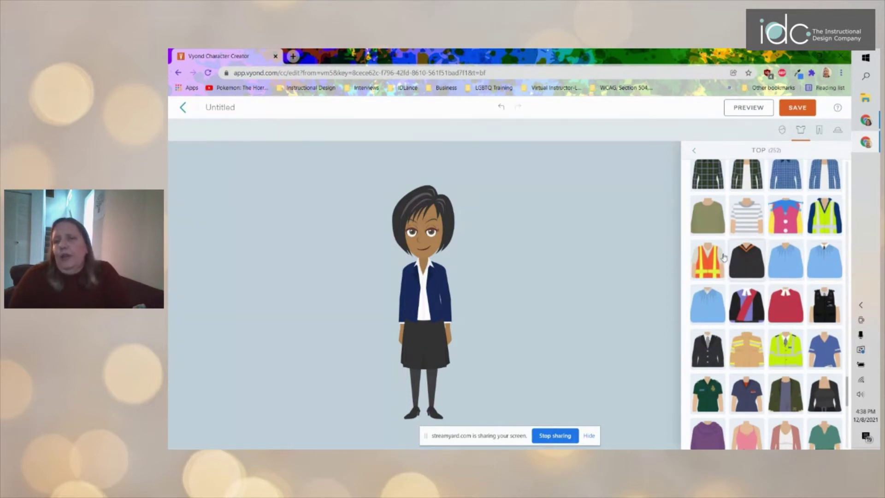
{"action": "scroll", "coordinate": [725, 257], "scroll_direction": "down", "scroll_amount": 10}
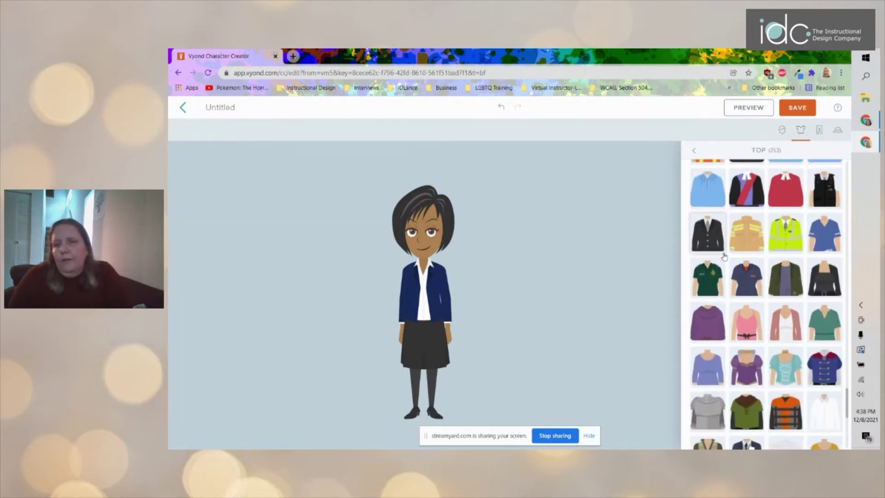
{"action": "scroll", "coordinate": [725, 256], "scroll_direction": "down", "scroll_amount": 2}
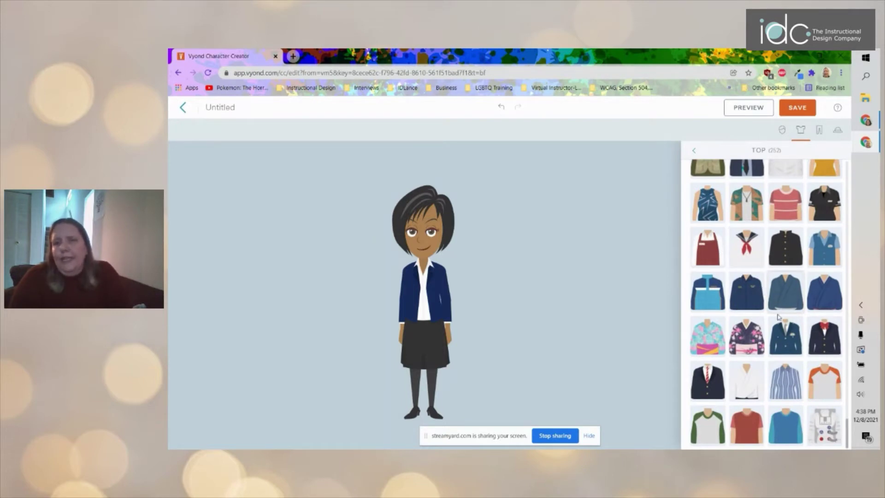
{"action": "scroll", "coordinate": [772, 318], "scroll_direction": "up", "scroll_amount": 3}
{"action": "scroll", "coordinate": [773, 318], "scroll_direction": "up", "scroll_amount": 10}
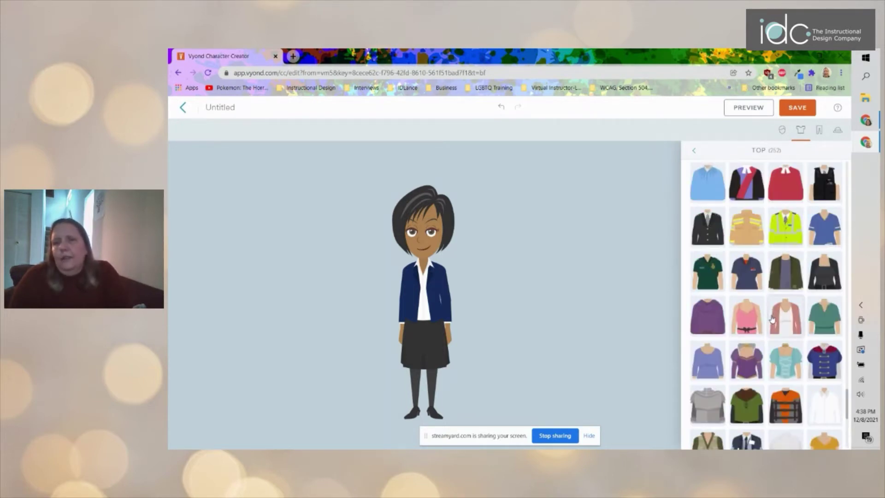
{"action": "scroll", "coordinate": [773, 318], "scroll_direction": "up", "scroll_amount": 2}
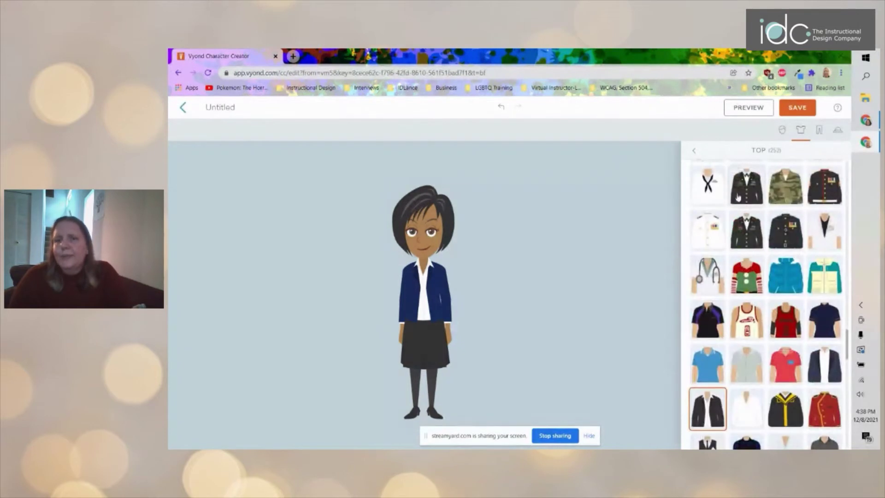
{"action": "left_click", "coordinate": [694, 151]}
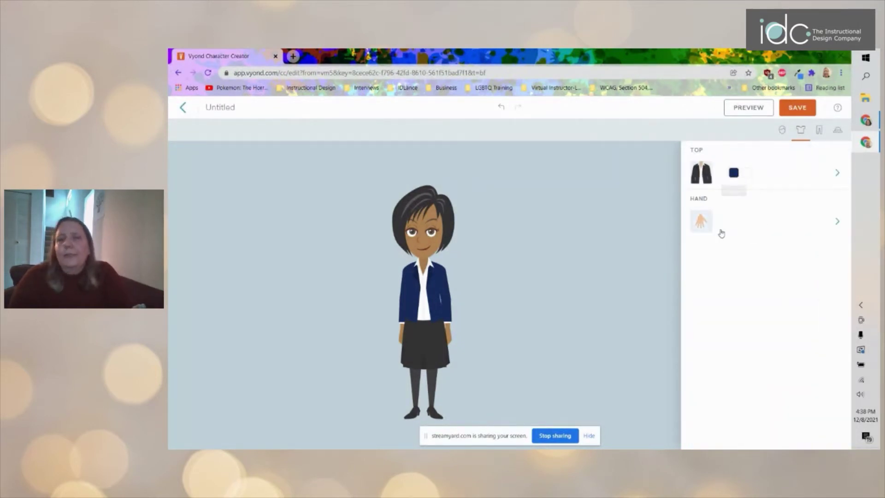
{"action": "left_click", "coordinate": [705, 223]}
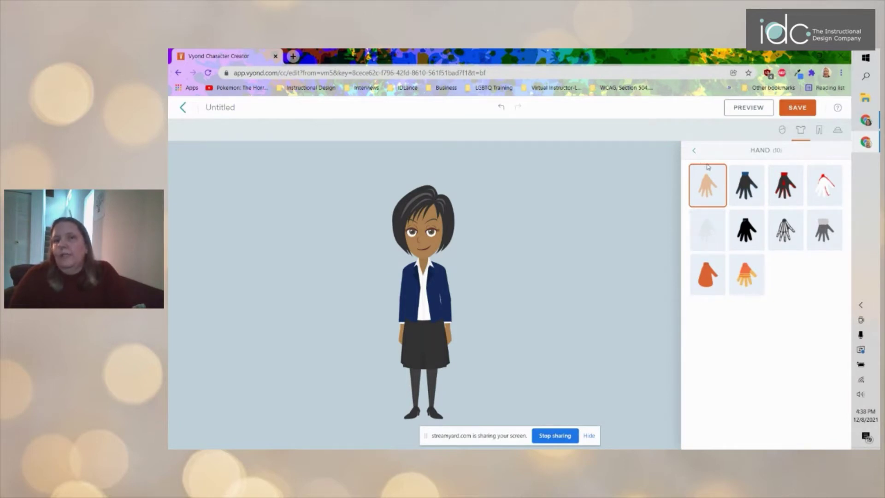
{"action": "left_click", "coordinate": [695, 151]}
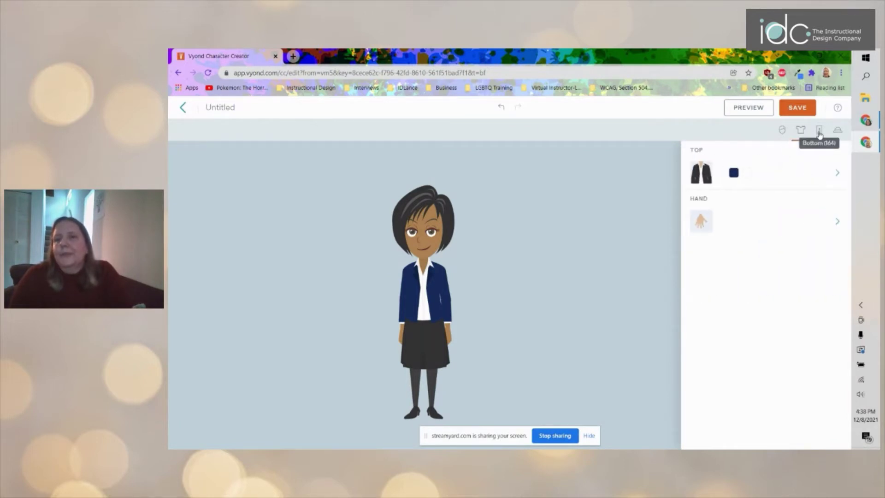
Step: Browse the trousers, skirts and other bottoms available for the character
{"action": "left_click", "coordinate": [820, 130]}
{"action": "left_click", "coordinate": [702, 174]}
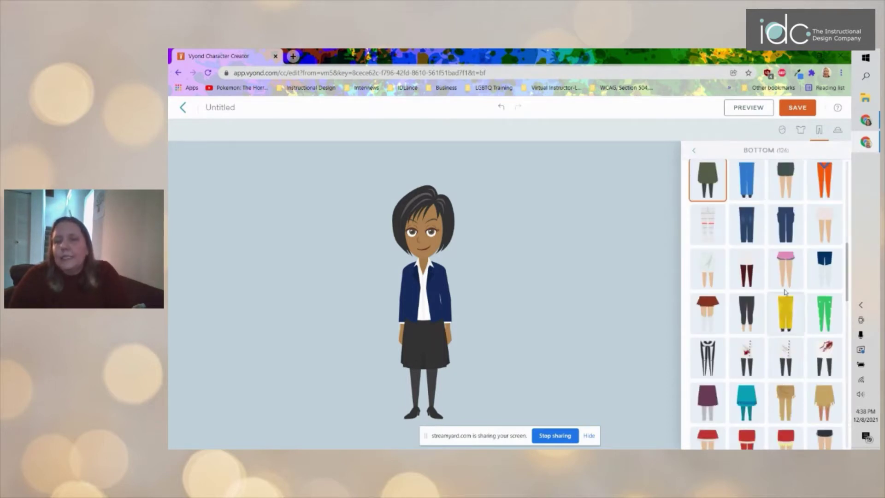
{"action": "scroll", "coordinate": [780, 279], "scroll_direction": "down", "scroll_amount": 4}
{"action": "scroll", "coordinate": [779, 279], "scroll_direction": "down", "scroll_amount": 5}
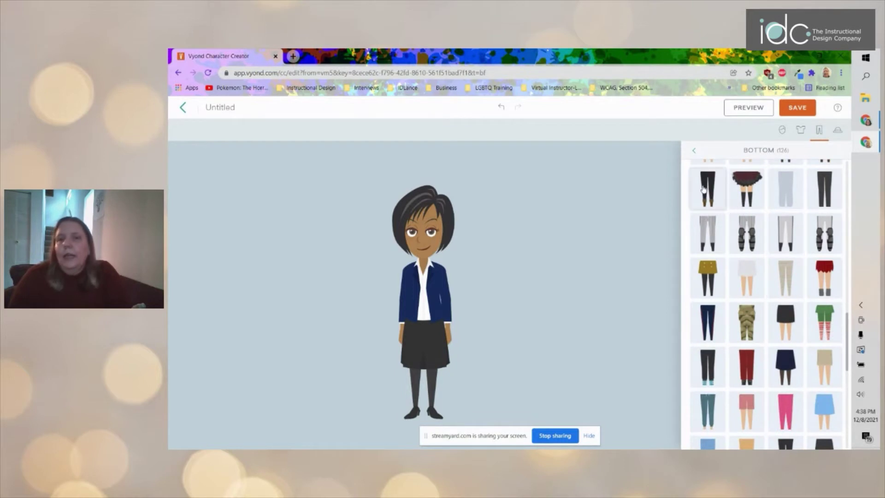
{"action": "left_click", "coordinate": [694, 151]}
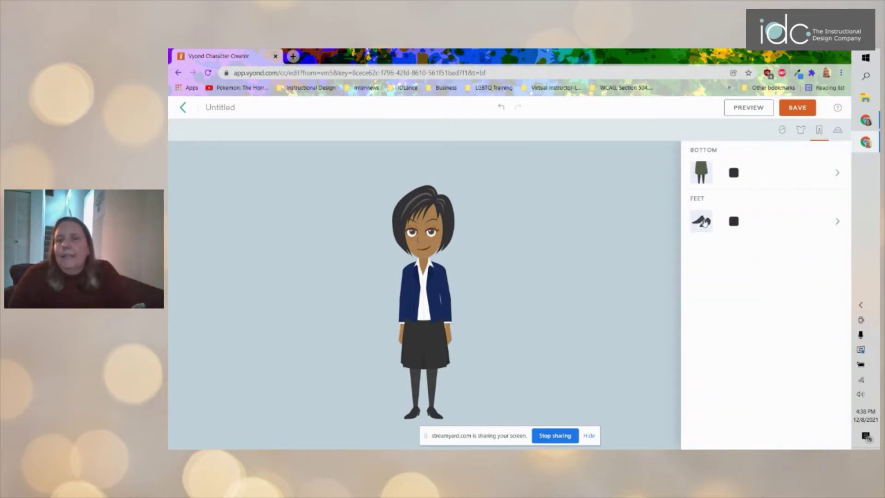
Step: Look through the footwear options available for the character
{"action": "left_click", "coordinate": [702, 221]}
{"action": "scroll", "coordinate": [744, 232], "scroll_direction": "up", "scroll_amount": 3}
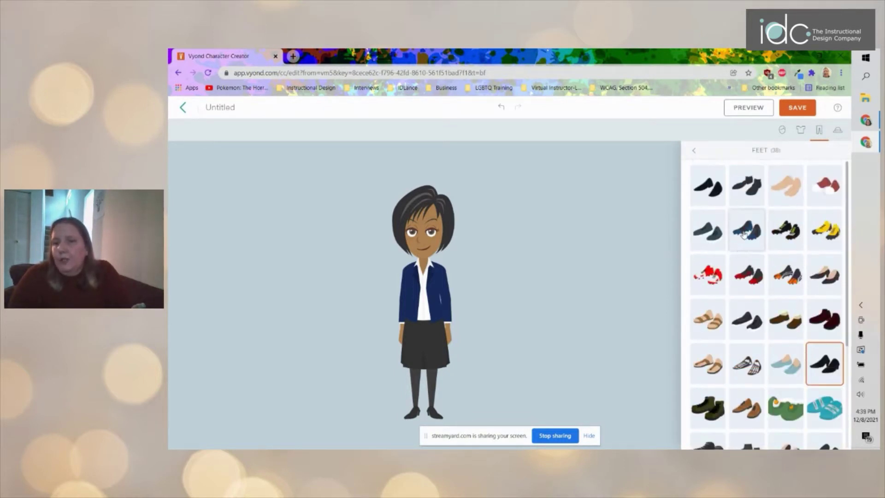
{"action": "left_click", "coordinate": [694, 153]}
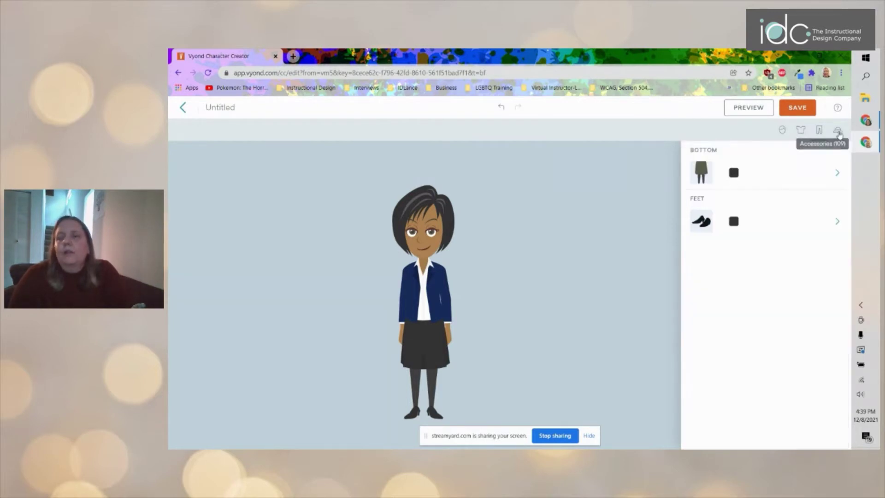
Step: Add a first accessory to the character, trying two facial line options and settling on the light surgical face mask
{"action": "left_click", "coordinate": [838, 132]}
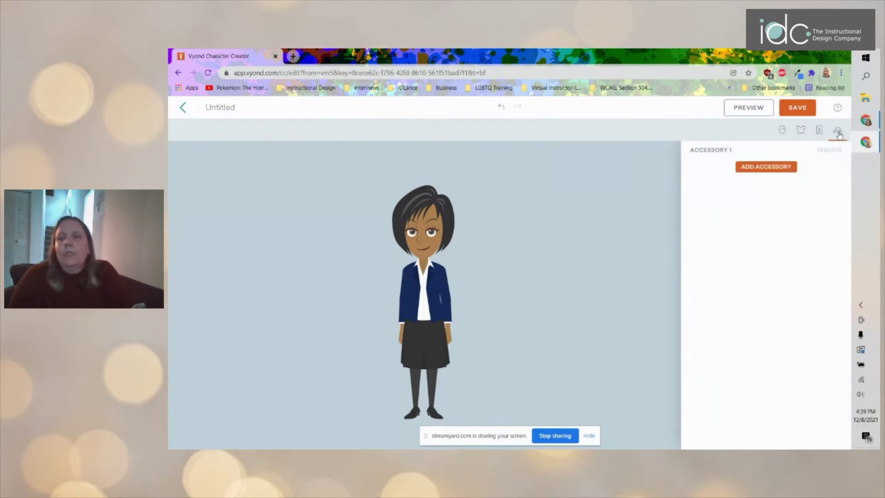
{"action": "left_click", "coordinate": [772, 171]}
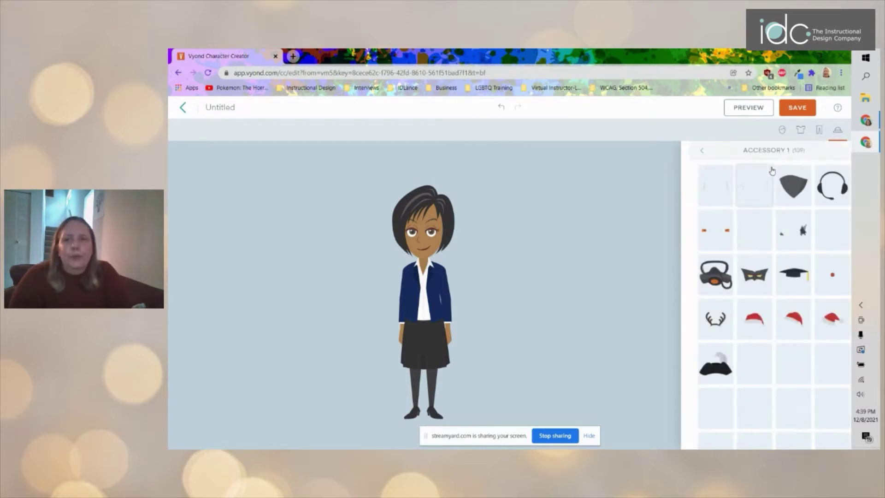
{"action": "left_click", "coordinate": [715, 194]}
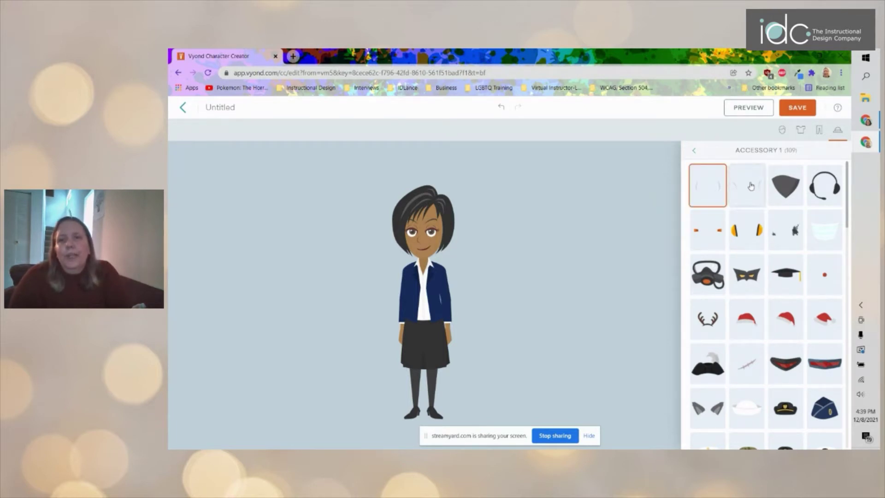
{"action": "left_click", "coordinate": [751, 186]}
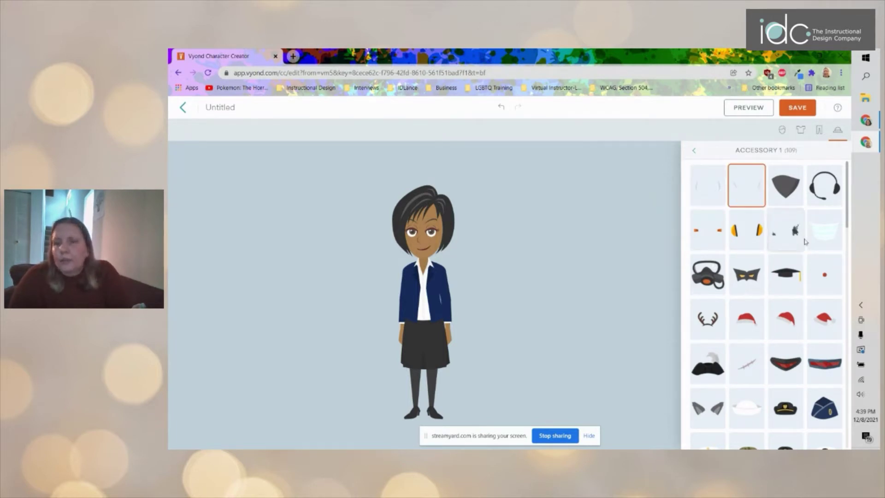
{"action": "left_click", "coordinate": [827, 237]}
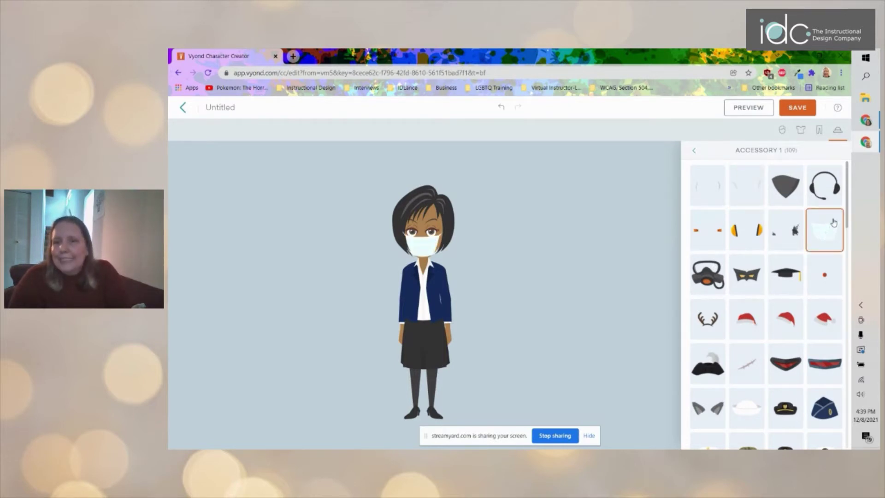
Step: Browse the rest of the accessory options, from hats and headbands to crowns, masks and helmets
{"action": "scroll", "coordinate": [773, 256], "scroll_direction": "down", "scroll_amount": 4}
{"action": "scroll", "coordinate": [773, 256], "scroll_direction": "down", "scroll_amount": 6}
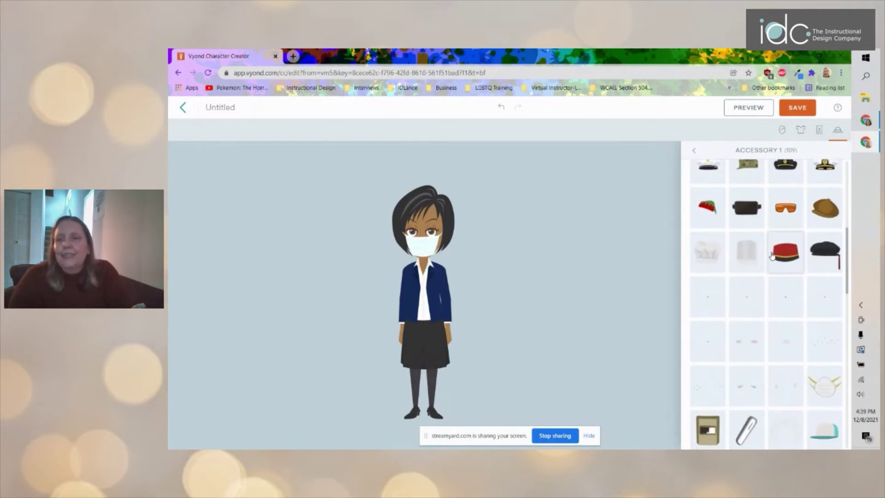
{"action": "scroll", "coordinate": [772, 256], "scroll_direction": "down", "scroll_amount": 4}
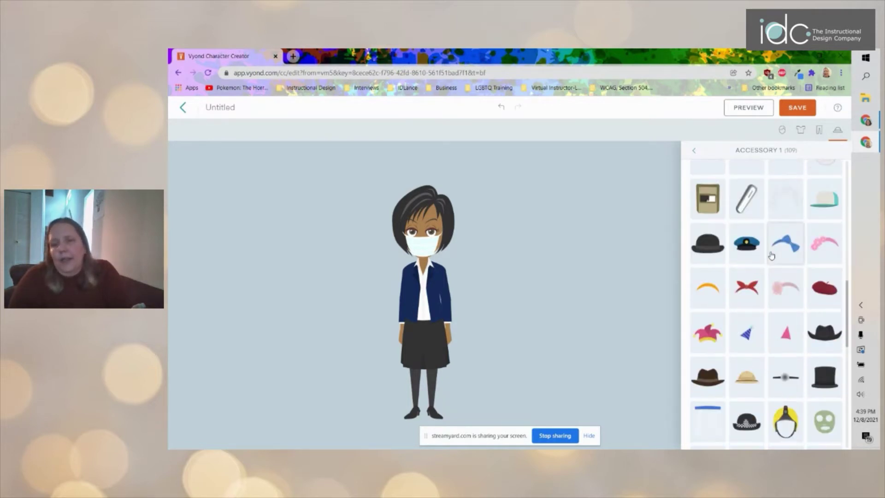
{"action": "scroll", "coordinate": [772, 256], "scroll_direction": "down", "scroll_amount": 5}
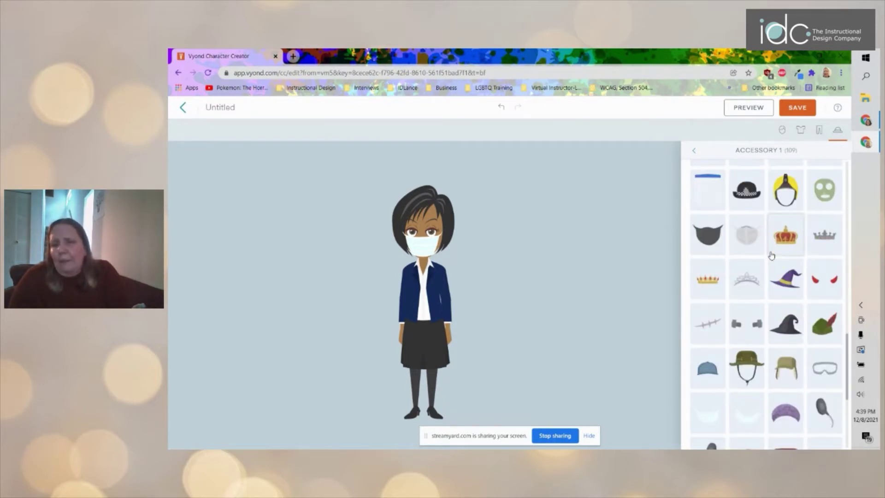
{"action": "scroll", "coordinate": [772, 256], "scroll_direction": "down", "scroll_amount": 3}
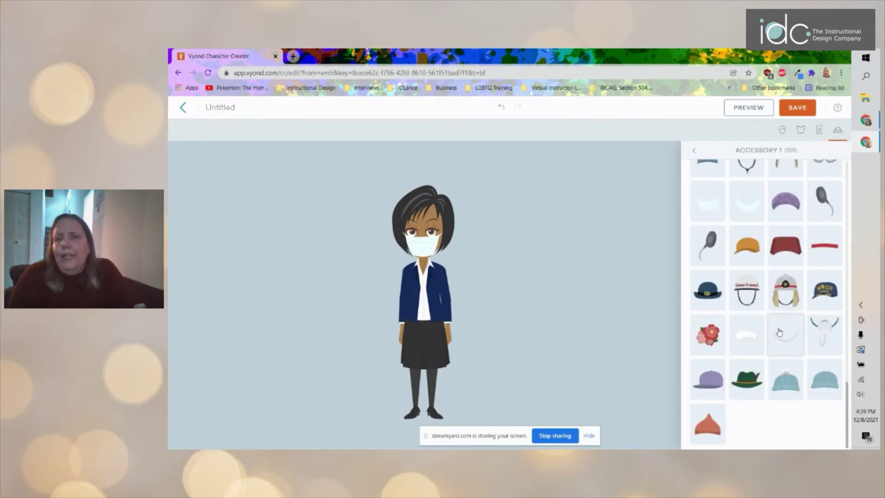
{"action": "scroll", "coordinate": [778, 332], "scroll_direction": "up", "scroll_amount": 5}
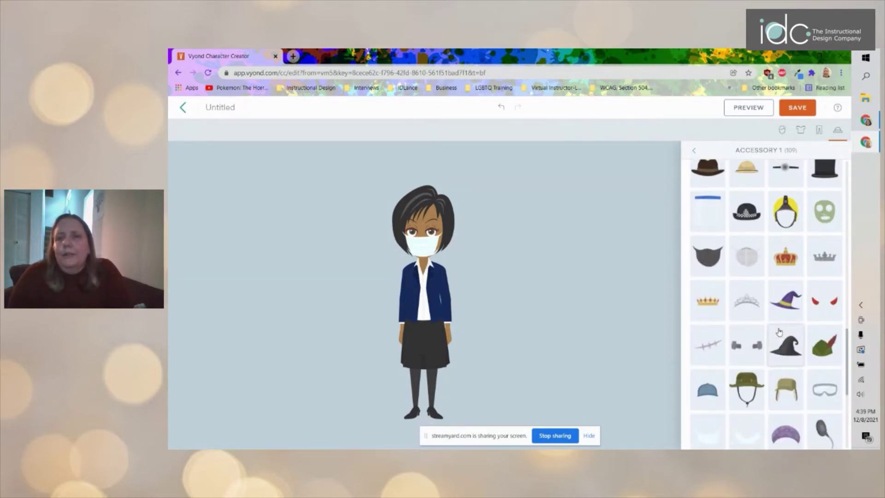
{"action": "scroll", "coordinate": [779, 333], "scroll_direction": "up", "scroll_amount": 5}
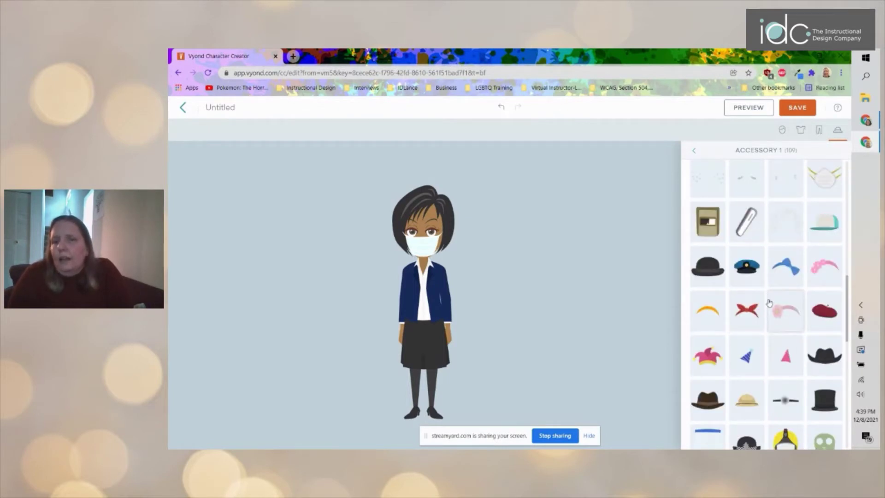
{"action": "left_click", "coordinate": [694, 152]}
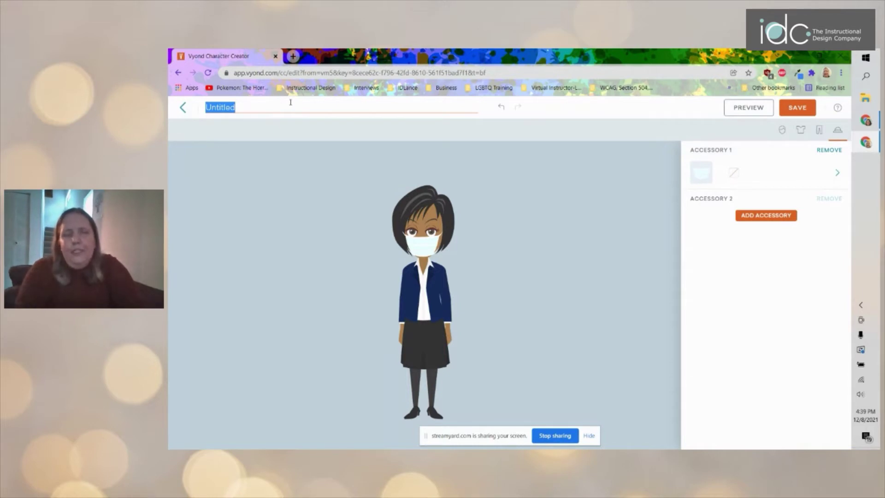
Step: Name the character "Teacher 1", save it and bring it into the video's library of custom characters
{"action": "type", "text": "Teacher 1"}
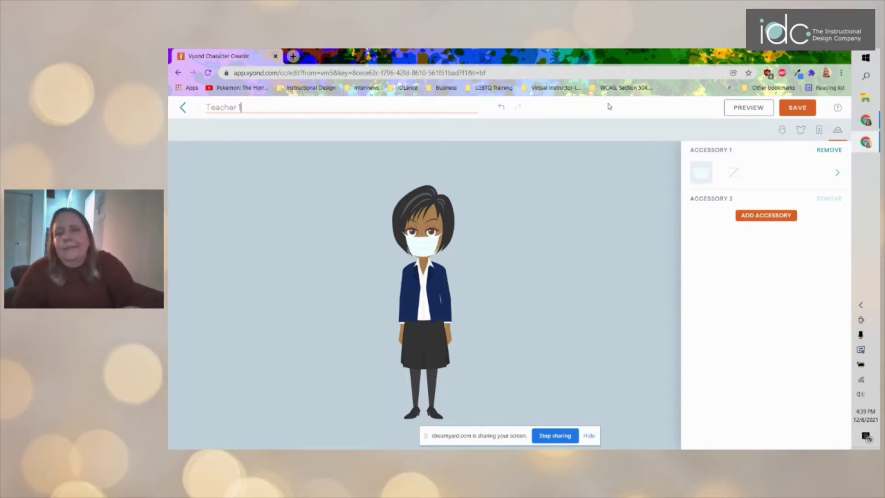
{"action": "left_click", "coordinate": [803, 112]}
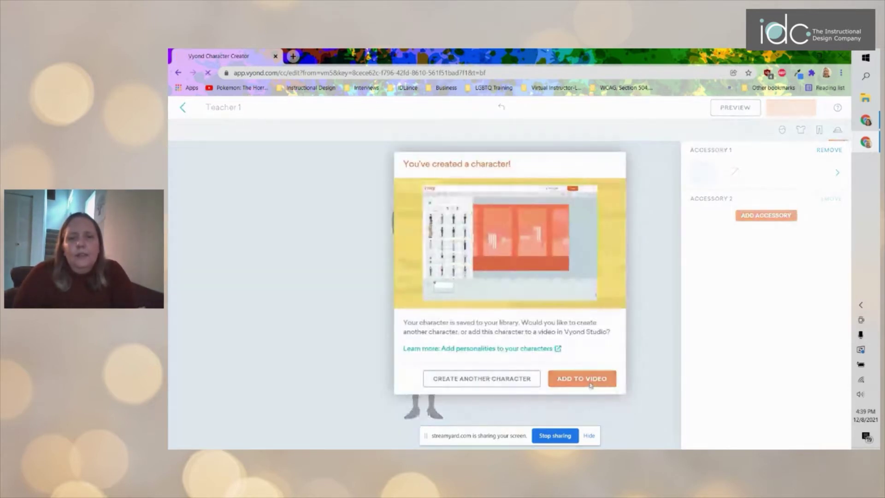
{"action": "left_click", "coordinate": [590, 380]}
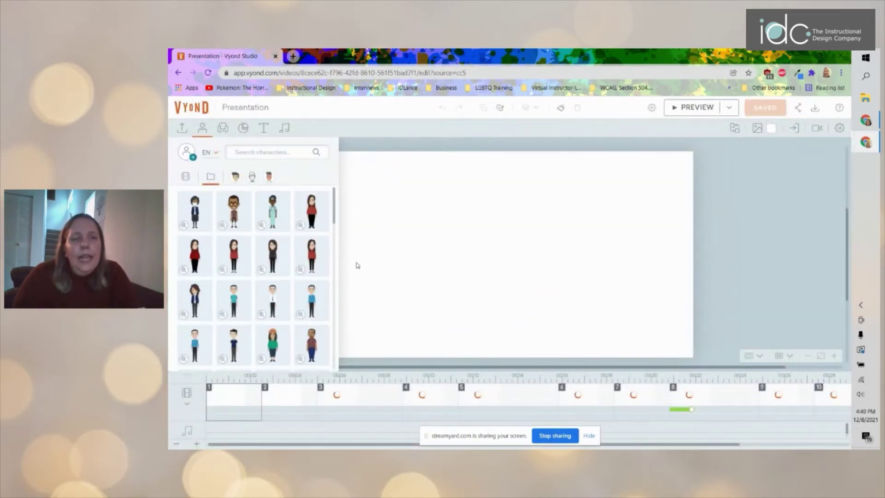
{"action": "left_click", "coordinate": [213, 178]}
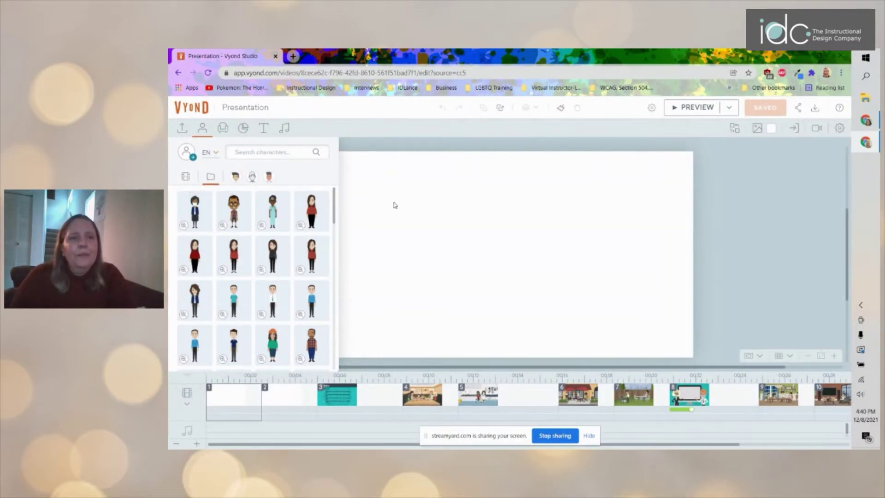
Step: Look over the prop categories and browse the items in the Food & Drink collection
{"action": "left_click", "coordinate": [223, 128]}
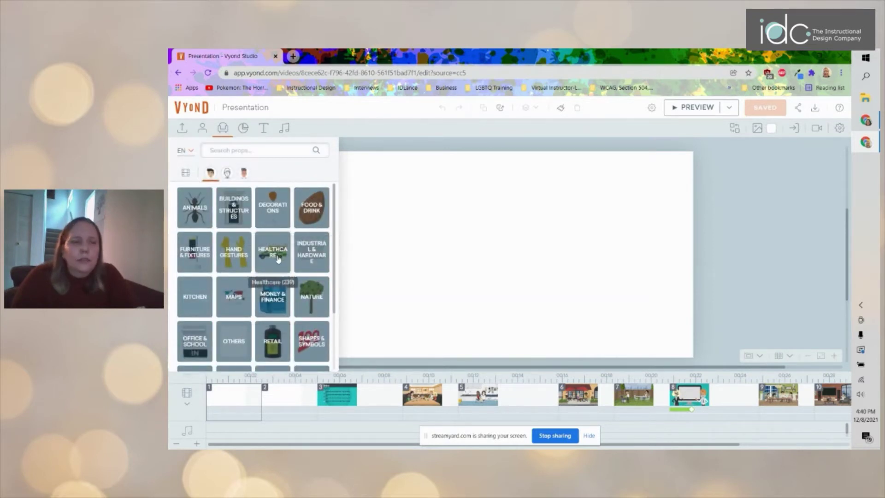
{"action": "scroll", "coordinate": [278, 260], "scroll_direction": "down", "scroll_amount": 2}
{"action": "scroll", "coordinate": [291, 267], "scroll_direction": "up", "scroll_amount": 2}
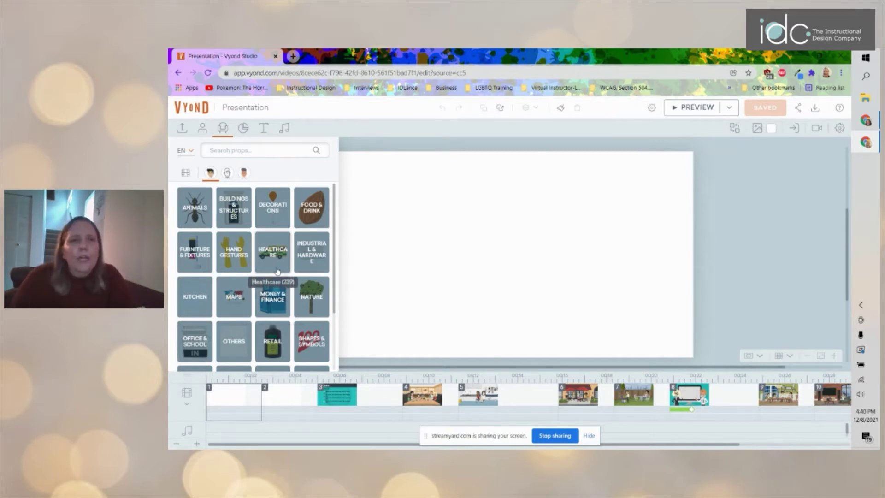
{"action": "left_click", "coordinate": [320, 215]}
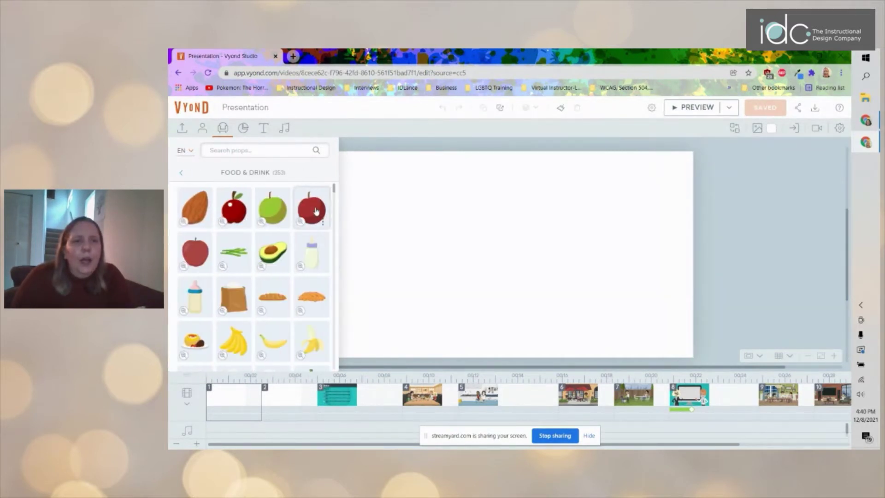
{"action": "scroll", "coordinate": [293, 249], "scroll_direction": "down", "scroll_amount": 8}
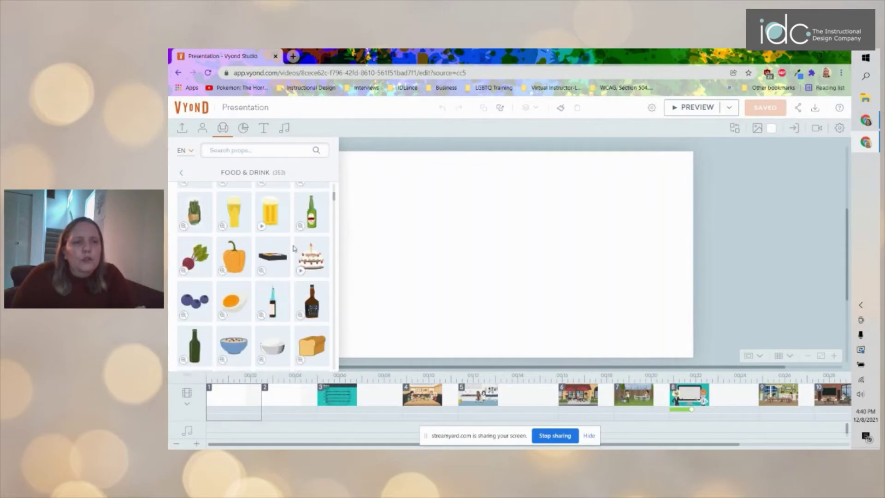
{"action": "scroll", "coordinate": [293, 249], "scroll_direction": "down", "scroll_amount": 15}
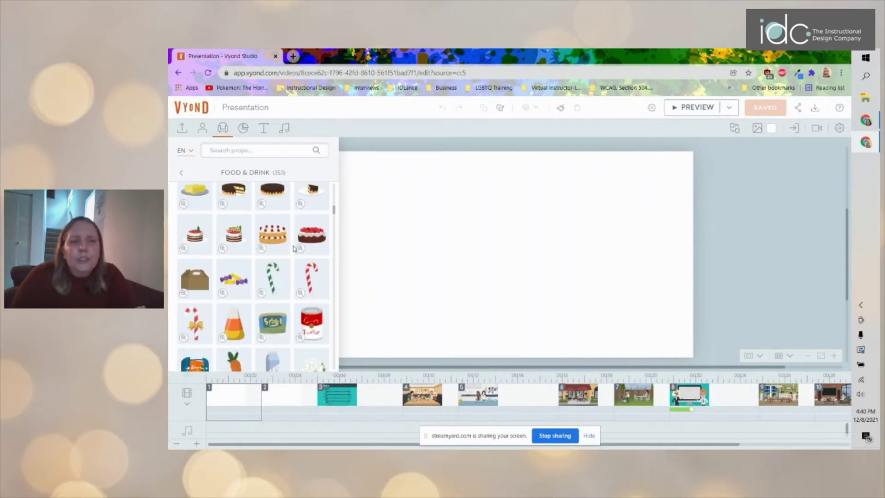
{"action": "scroll", "coordinate": [293, 248], "scroll_direction": "down", "scroll_amount": 5}
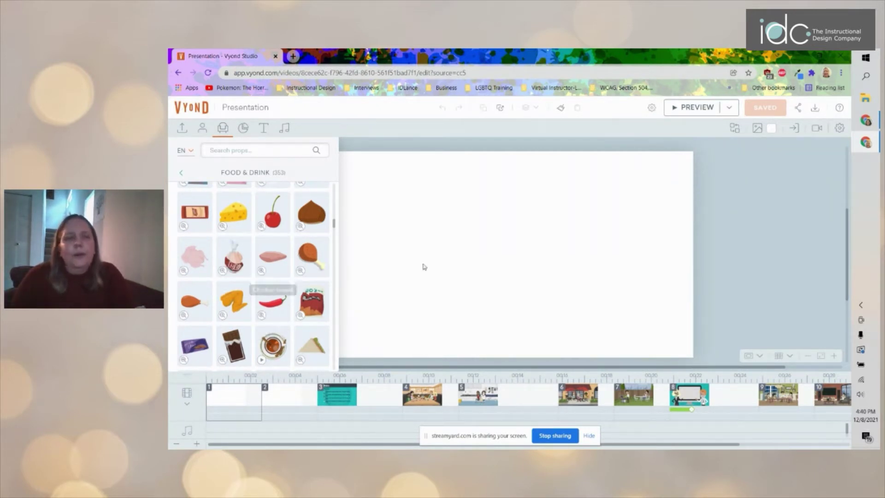
Step: Add the masked teacher character to the first scene and enlarge it to nearly the full height of the stage
{"action": "left_click", "coordinate": [202, 128]}
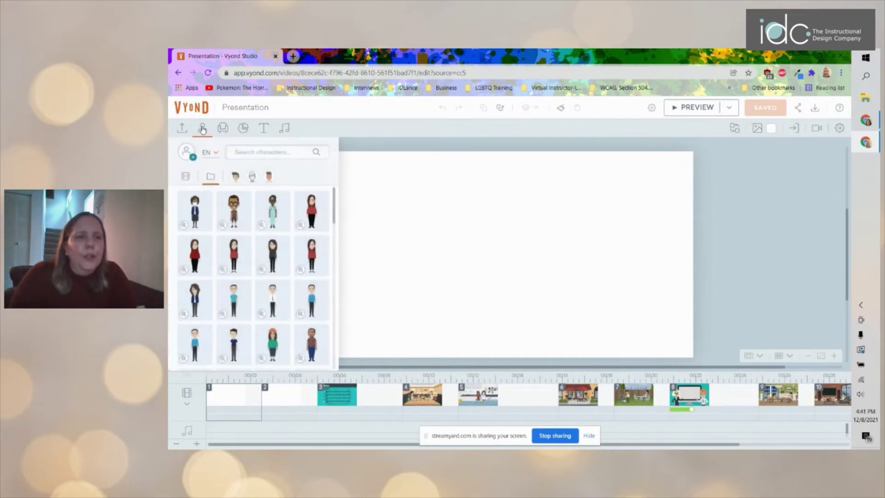
{"action": "left_click", "coordinate": [211, 209]}
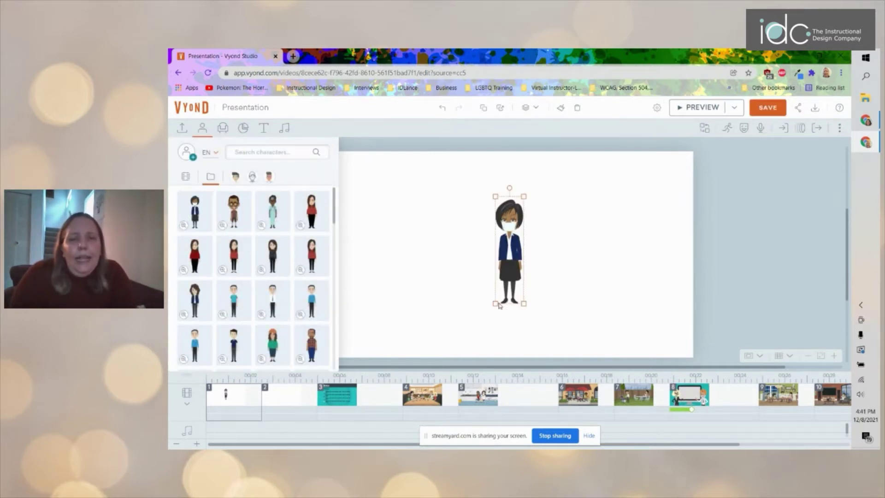
{"action": "left_click_drag", "start_coordinate": [494, 304], "coordinate": [483, 349]}
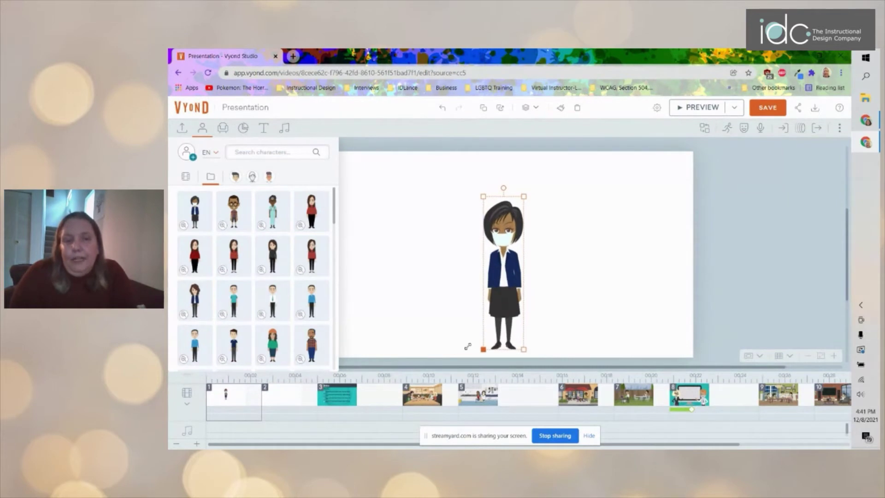
{"action": "left_click_drag", "start_coordinate": [524, 196], "coordinate": [584, 174]}
{"action": "left_click", "coordinate": [203, 128]}
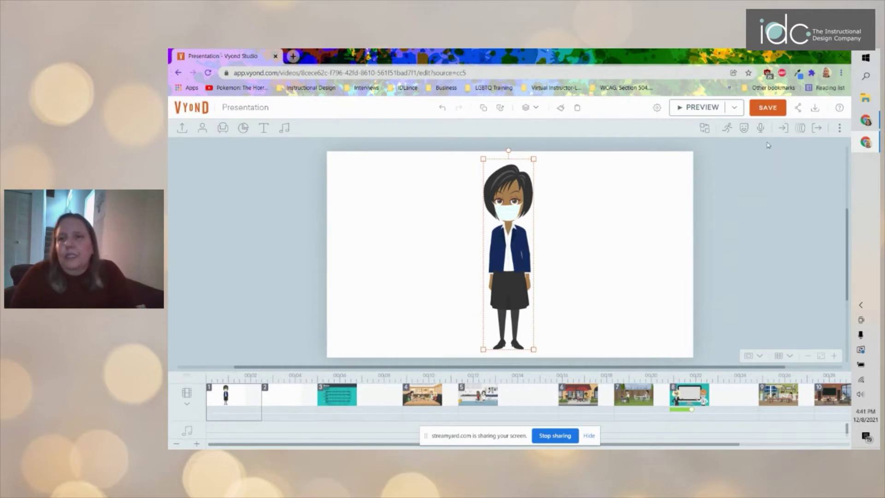
Step: Search the character's actions for "talk" and try poses holding different drinks, ending on the one with a glass of red wine
{"action": "left_click", "coordinate": [728, 128]}
{"action": "left_click", "coordinate": [747, 152]}
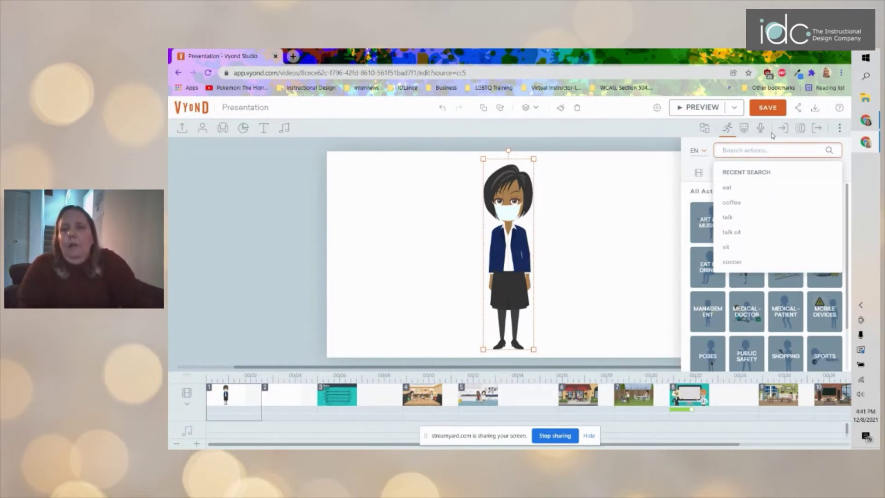
{"action": "type", "text": "talk"}
{"action": "key", "text": "Return"}
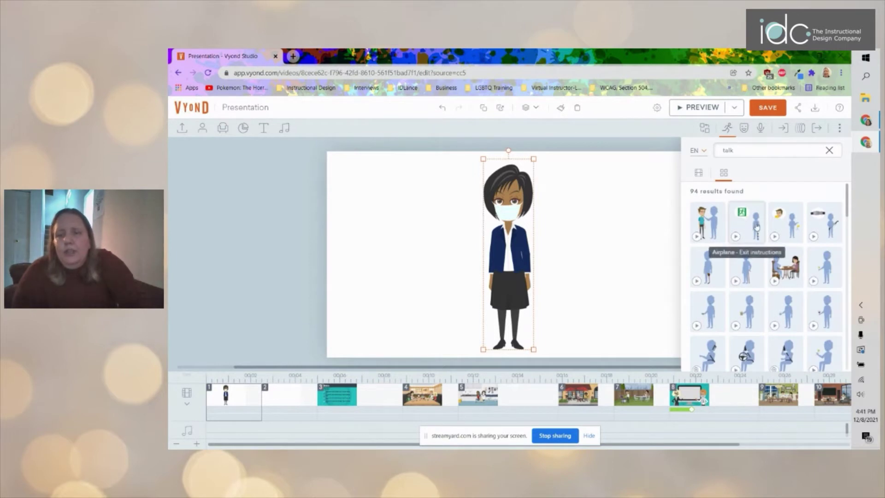
{"action": "left_click", "coordinate": [825, 267]}
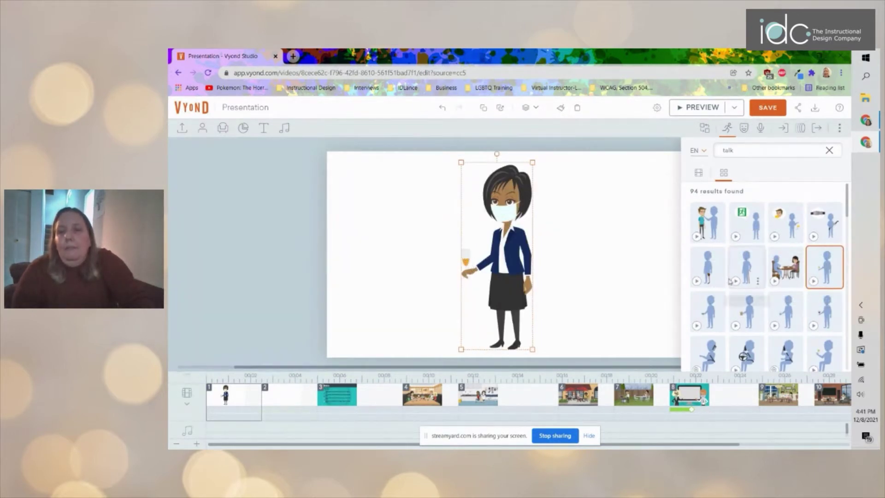
{"action": "left_click", "coordinate": [710, 310]}
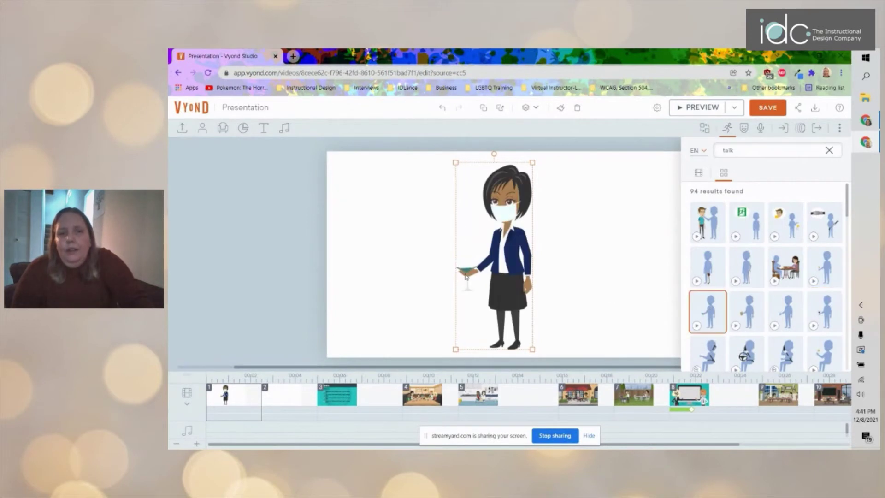
{"action": "left_click", "coordinate": [747, 313]}
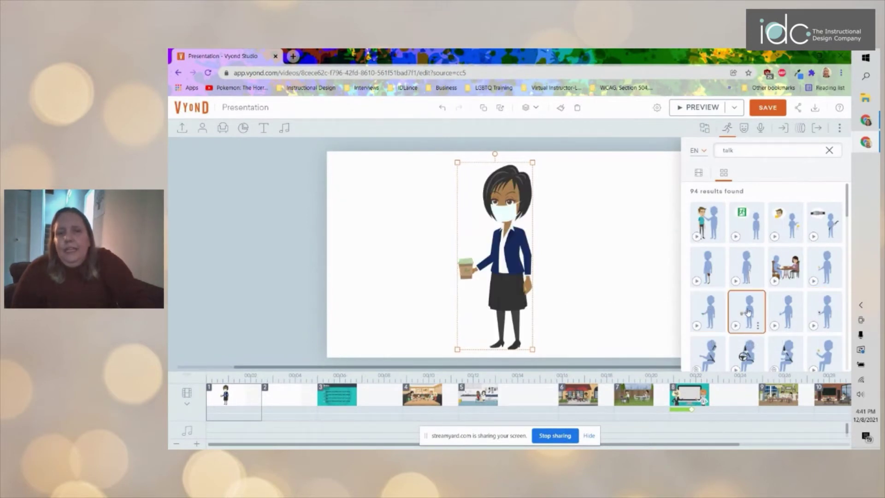
{"action": "left_click", "coordinate": [788, 312]}
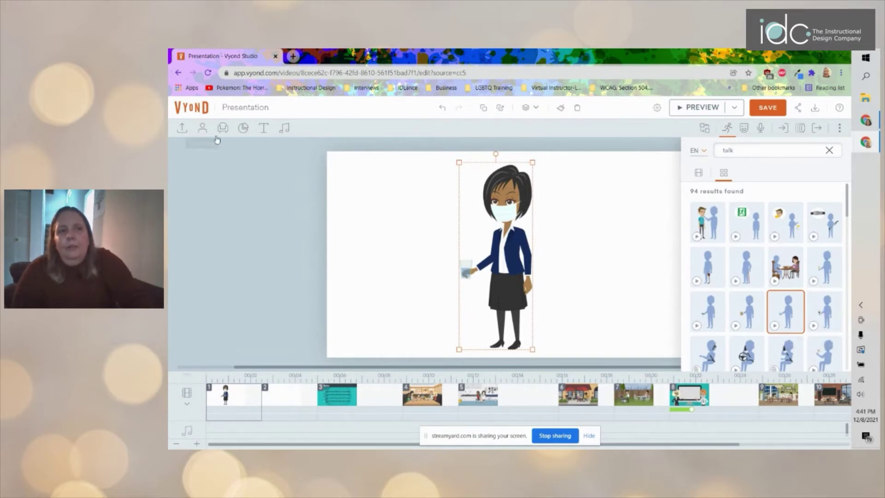
{"action": "left_click", "coordinate": [829, 311]}
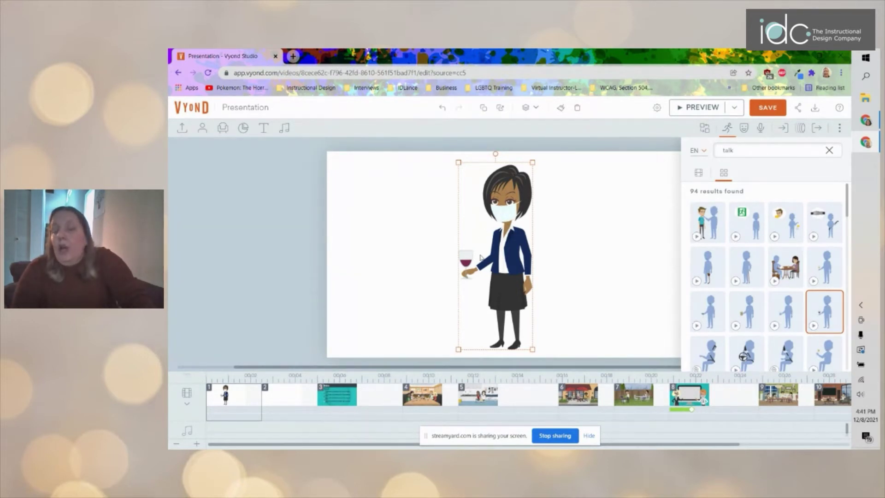
Step: Revisit the Food & Drink props and look over the available chart types
{"action": "left_click", "coordinate": [224, 129]}
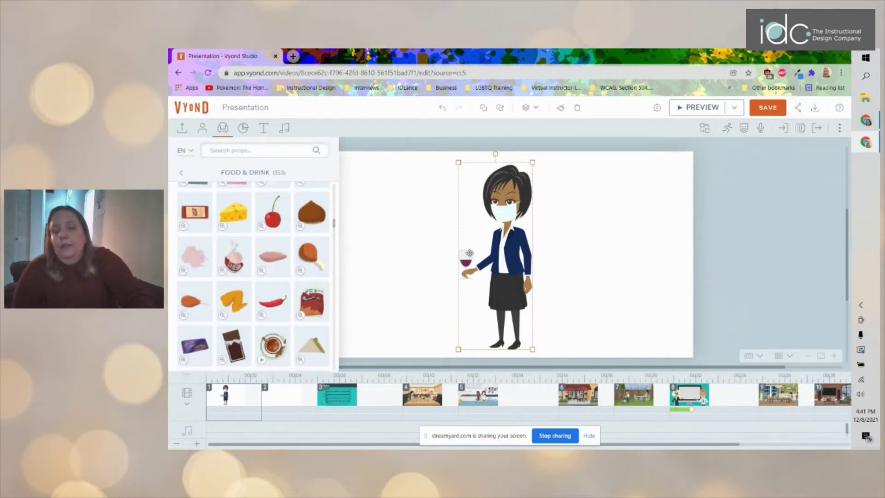
{"action": "left_click", "coordinate": [223, 128]}
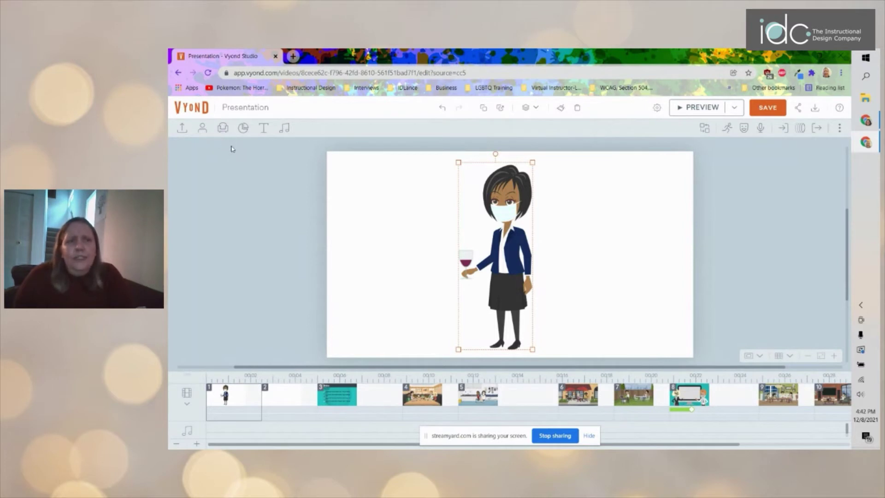
{"action": "left_click", "coordinate": [244, 130]}
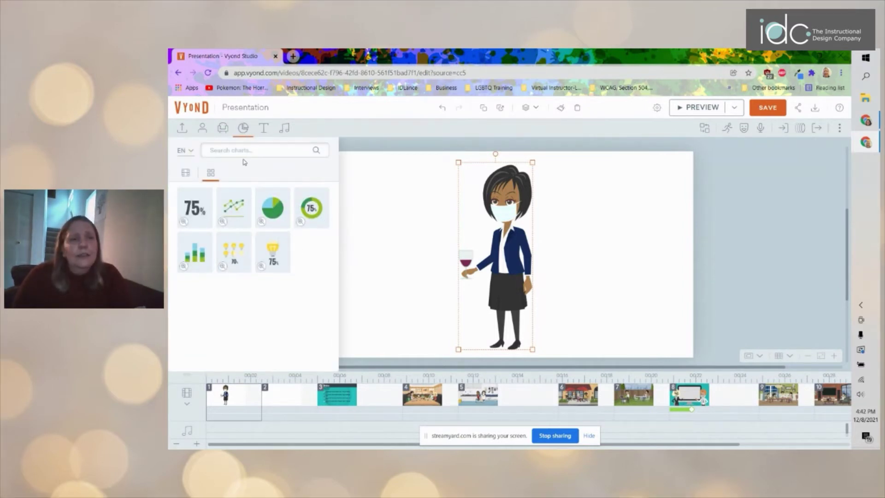
{"action": "left_click", "coordinate": [245, 130]}
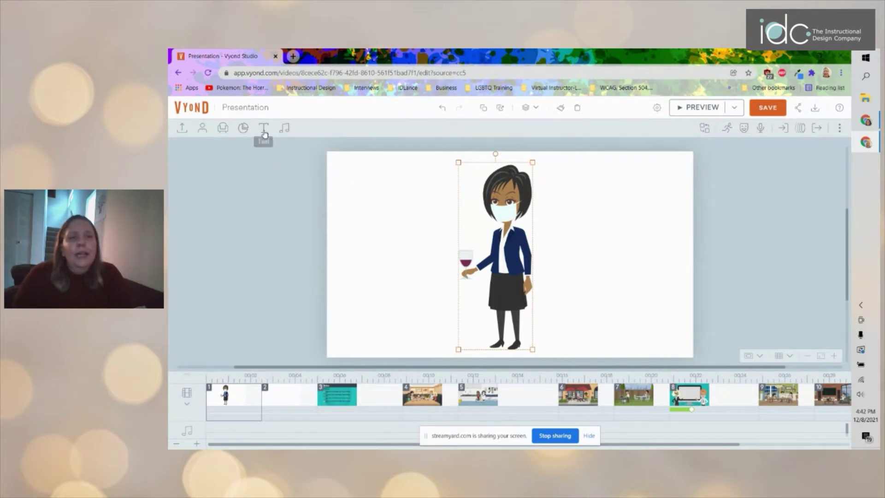
Step: Browse the text templates and compare the collections offered in two different visual styles
{"action": "left_click", "coordinate": [263, 128]}
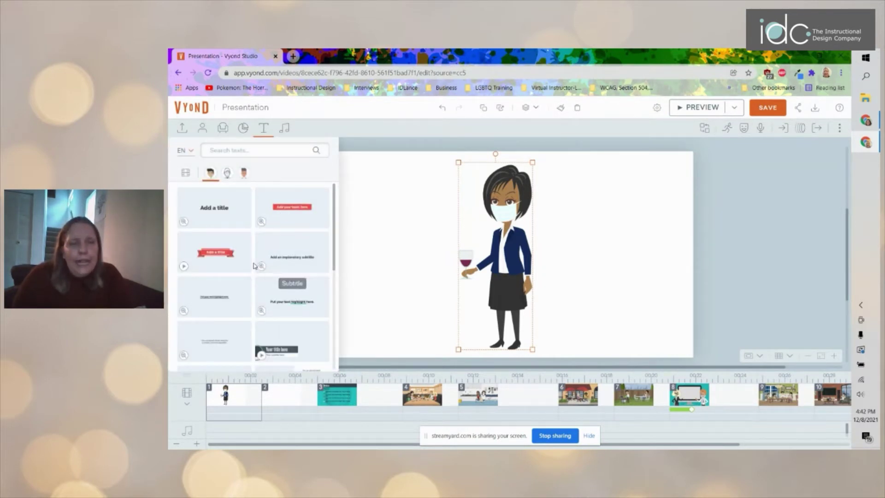
{"action": "scroll", "coordinate": [255, 263], "scroll_direction": "down", "scroll_amount": 5}
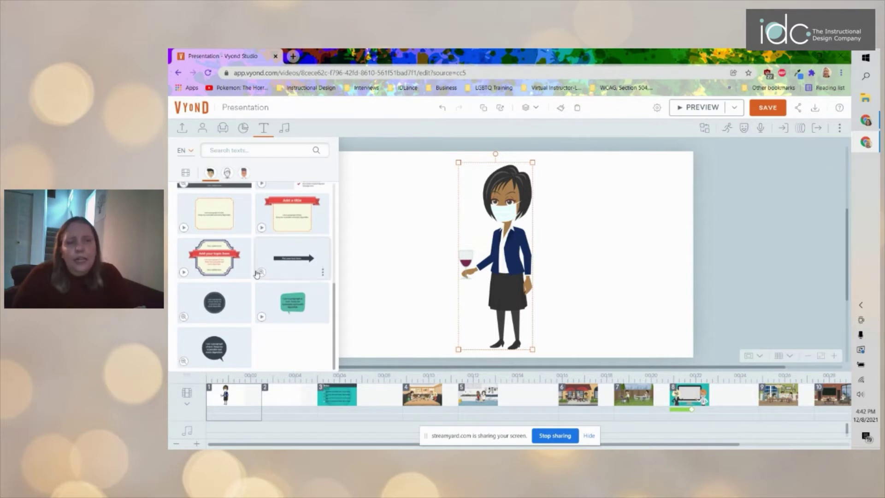
{"action": "scroll", "coordinate": [256, 276], "scroll_direction": "up", "scroll_amount": 5}
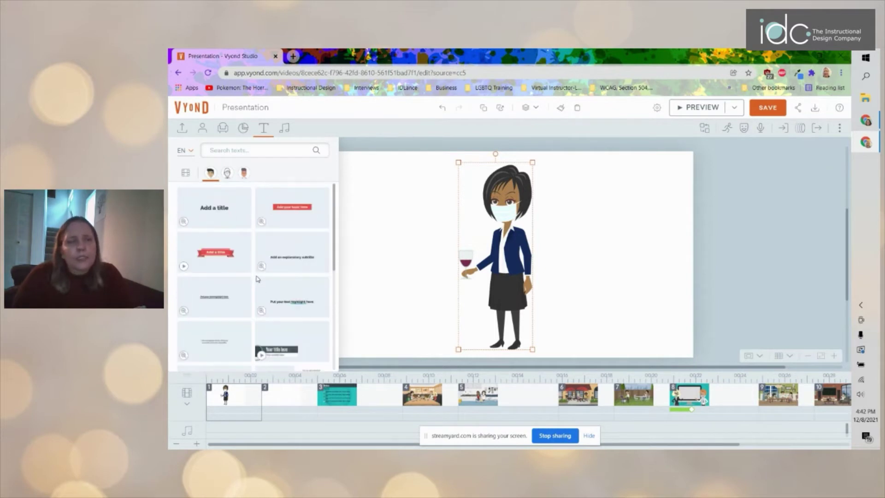
{"action": "left_click", "coordinate": [244, 173]}
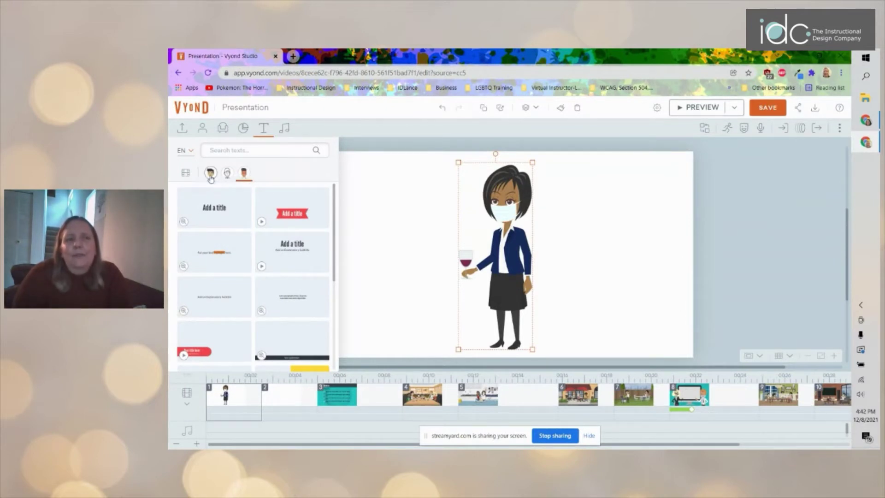
{"action": "left_click", "coordinate": [210, 174]}
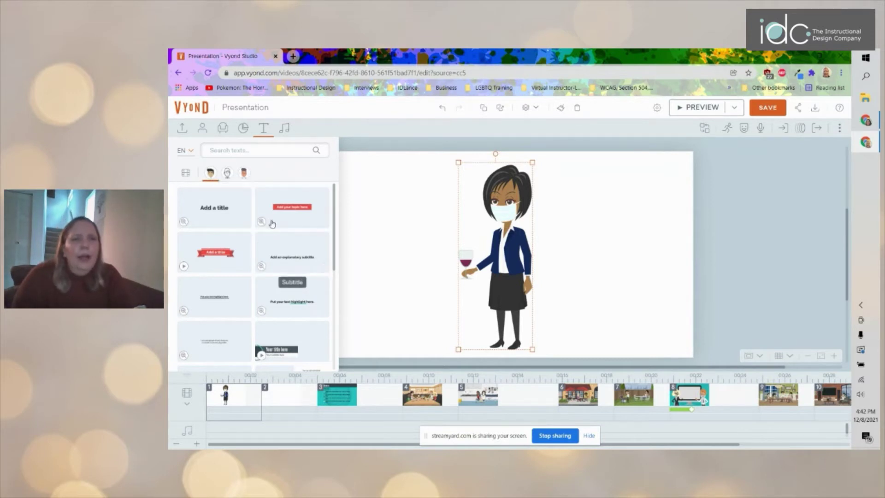
Step: Look over the music tracks, the sound effects and the imported assets available for the video
{"action": "left_click", "coordinate": [285, 129]}
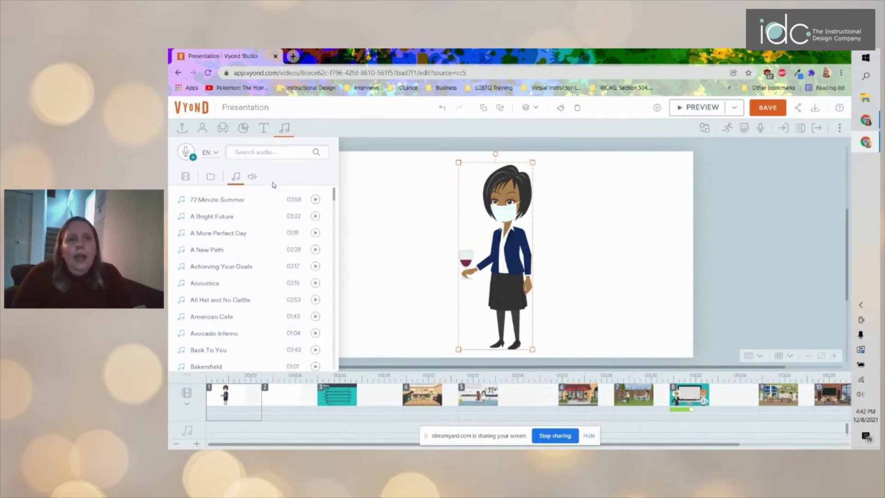
{"action": "left_click", "coordinate": [252, 177]}
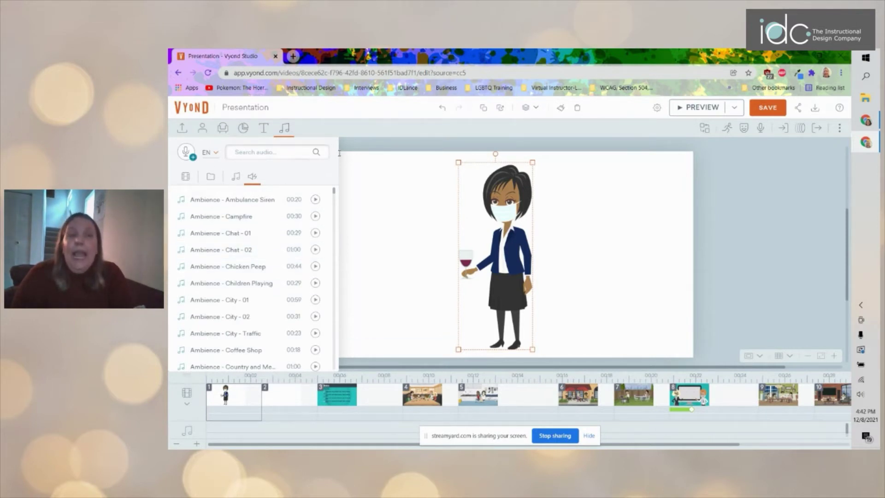
{"action": "left_click", "coordinate": [182, 129]}
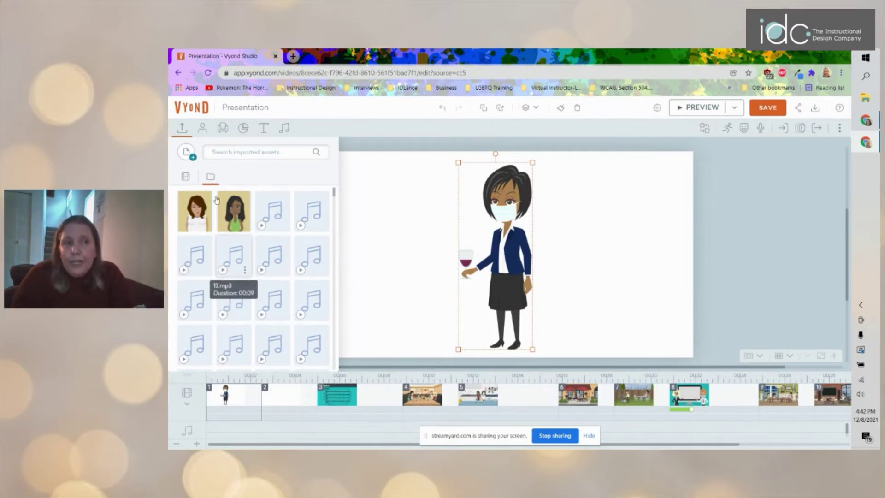
{"action": "left_click", "coordinate": [184, 129]}
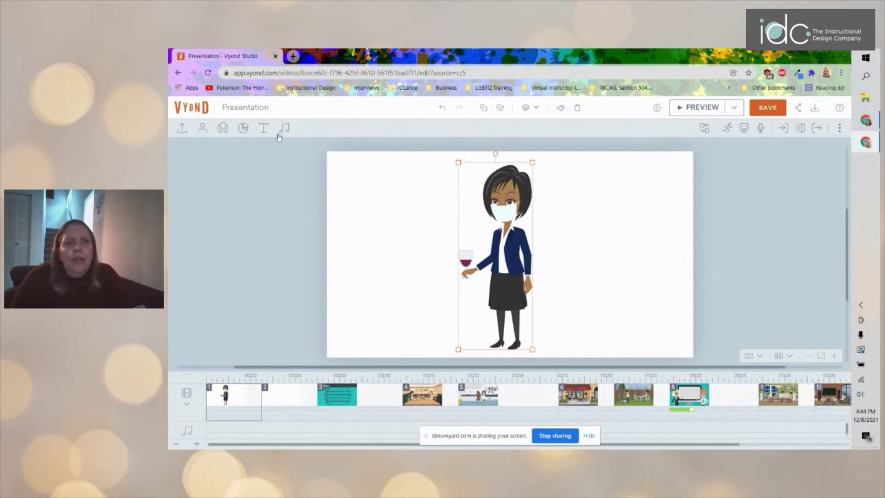
Step: Replace the masked teacher in the first scene with the custom woman in the red turtleneck, enlarged until her legs extend below the stage
{"action": "left_click_drag", "start_coordinate": [507, 204], "coordinate": [508, 202]}
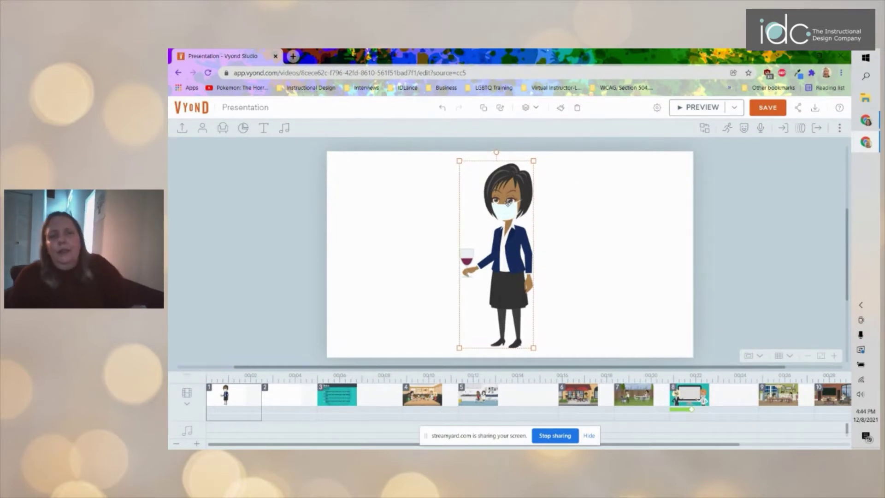
{"action": "left_click", "coordinate": [578, 109]}
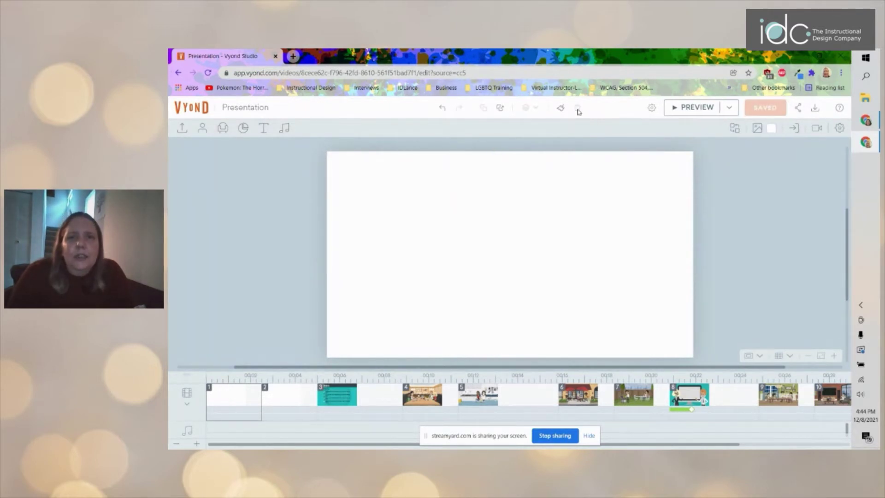
{"action": "left_click", "coordinate": [203, 128]}
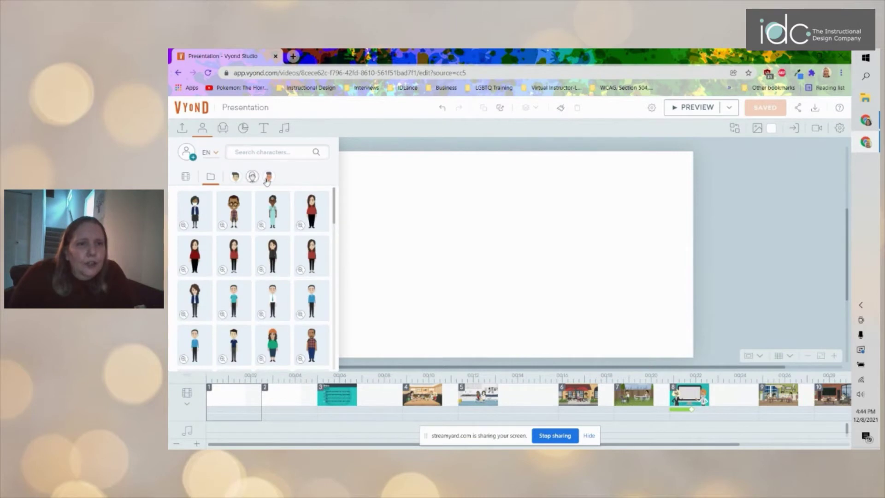
{"action": "left_click", "coordinate": [314, 209]}
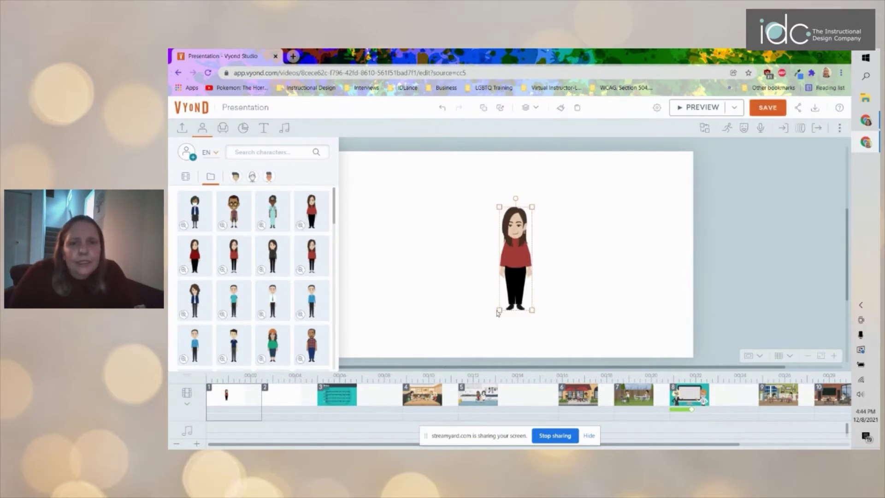
{"action": "left_click_drag", "start_coordinate": [499, 310], "coordinate": [406, 390]}
{"action": "left_click_drag", "start_coordinate": [532, 206], "coordinate": [662, 172]}
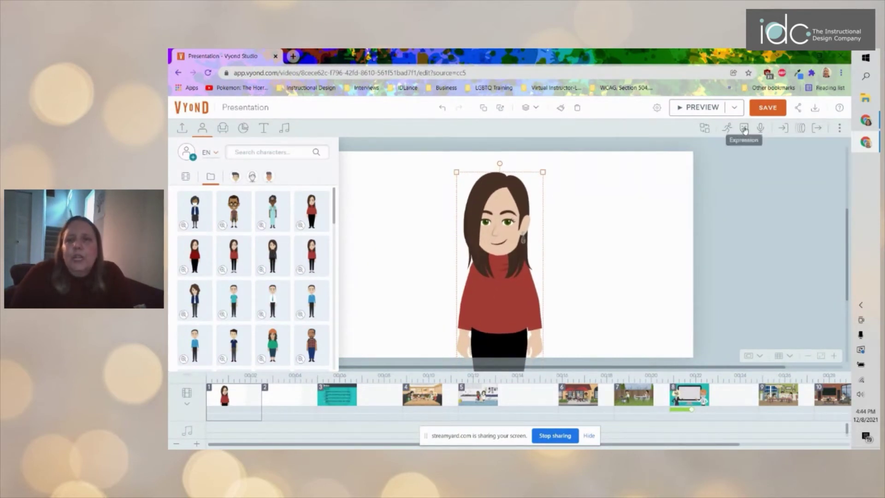
Step: Try the Neutral, Angry and Confused facial expressions on the woman in the red turtleneck
{"action": "left_click", "coordinate": [744, 129]}
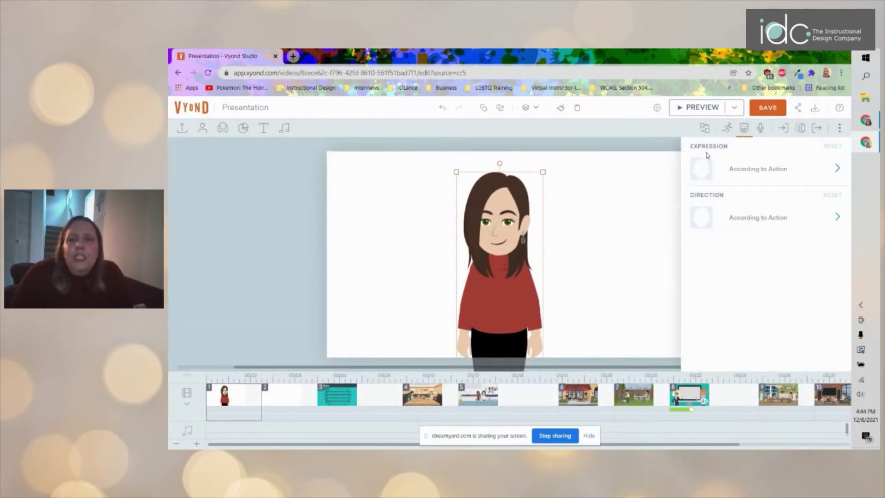
{"action": "left_click", "coordinate": [751, 174]}
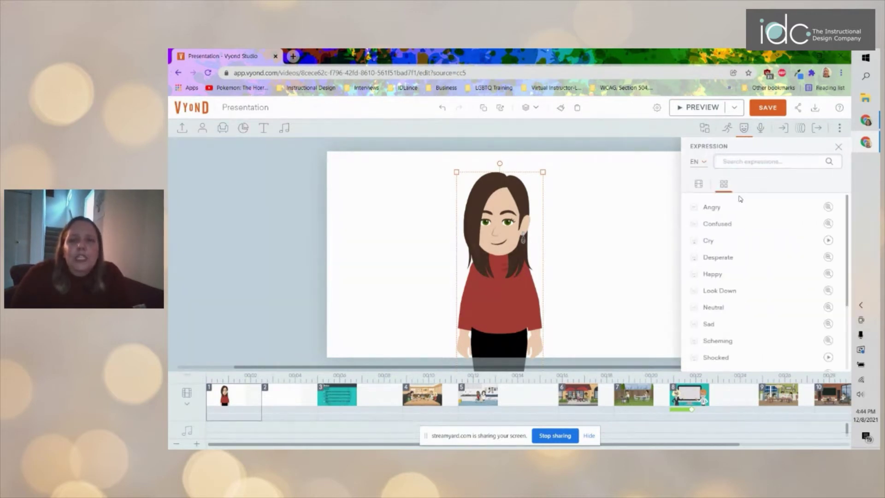
{"action": "left_click", "coordinate": [723, 307]}
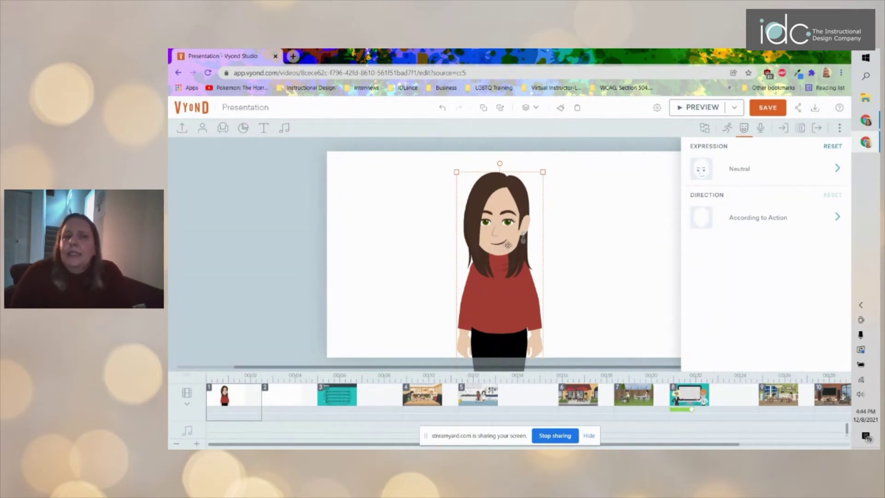
{"action": "left_click", "coordinate": [834, 167]}
{"action": "left_click", "coordinate": [767, 206]}
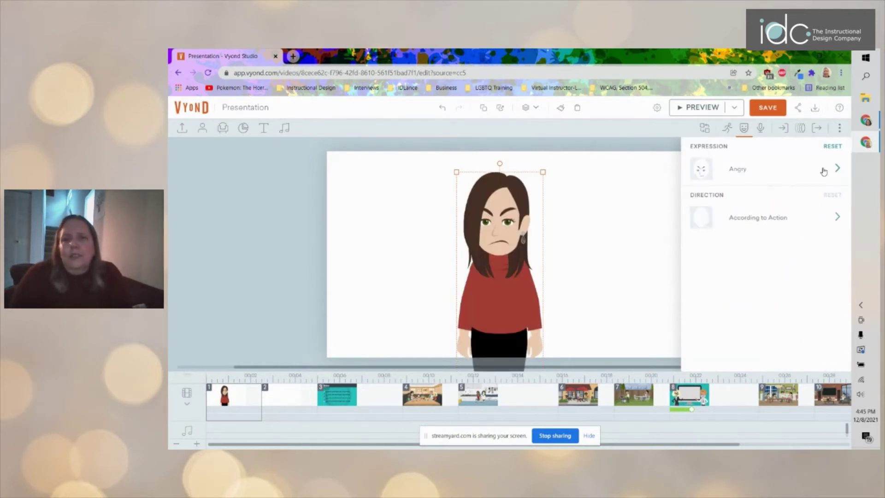
{"action": "left_click", "coordinate": [822, 170]}
{"action": "left_click", "coordinate": [760, 223]}
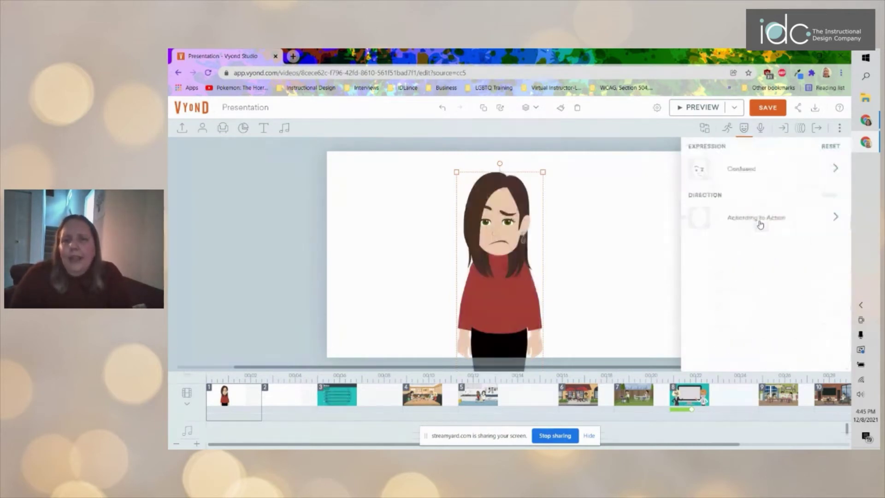
Step: Try the Scheming expression on the woman and set her facial expression to Shocked
{"action": "left_click", "coordinate": [837, 168]}
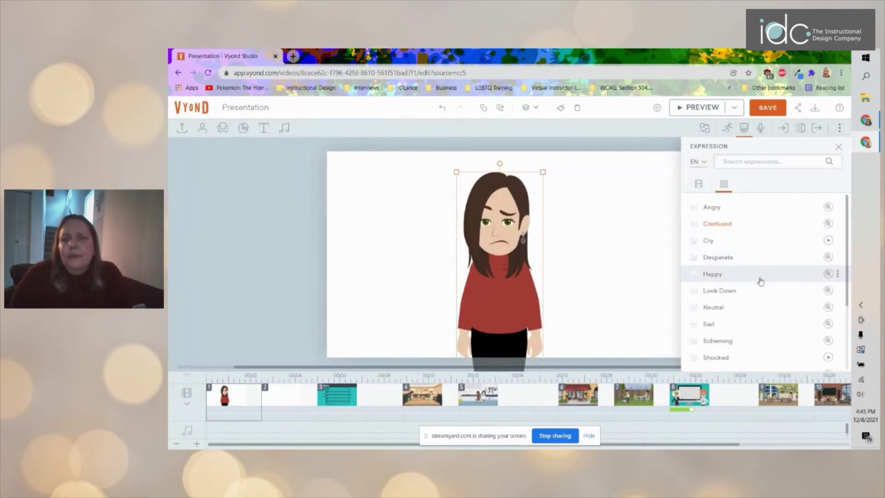
{"action": "left_click", "coordinate": [756, 340]}
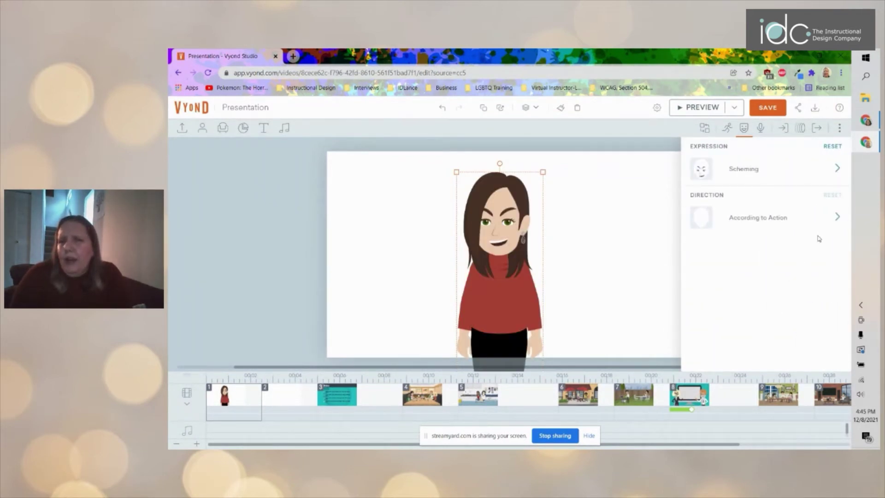
{"action": "left_click", "coordinate": [837, 171]}
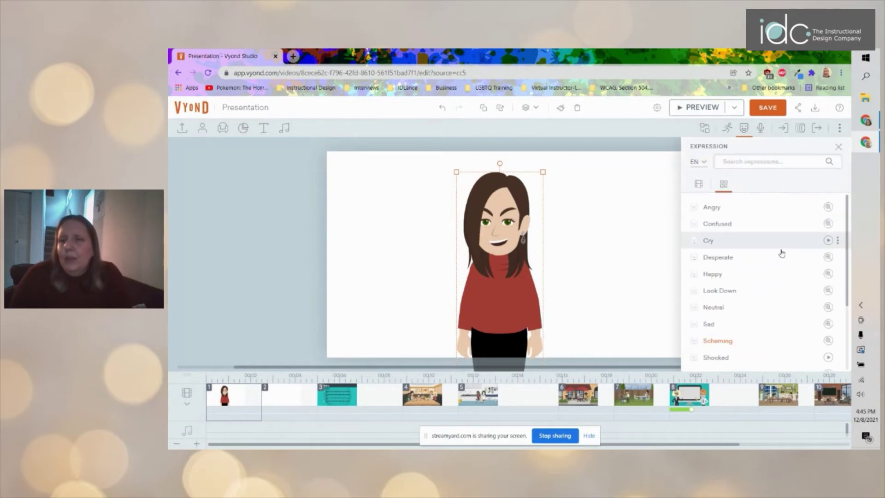
{"action": "scroll", "coordinate": [758, 300], "scroll_direction": "down", "scroll_amount": 1}
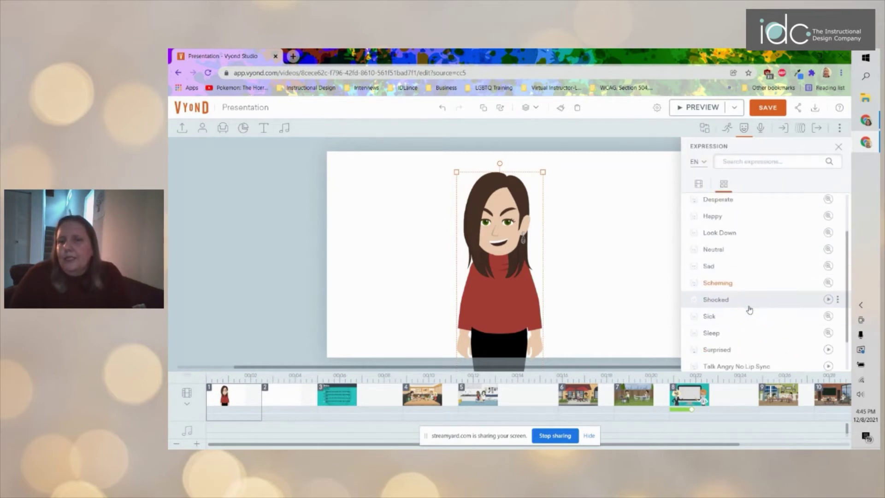
{"action": "left_click", "coordinate": [749, 302]}
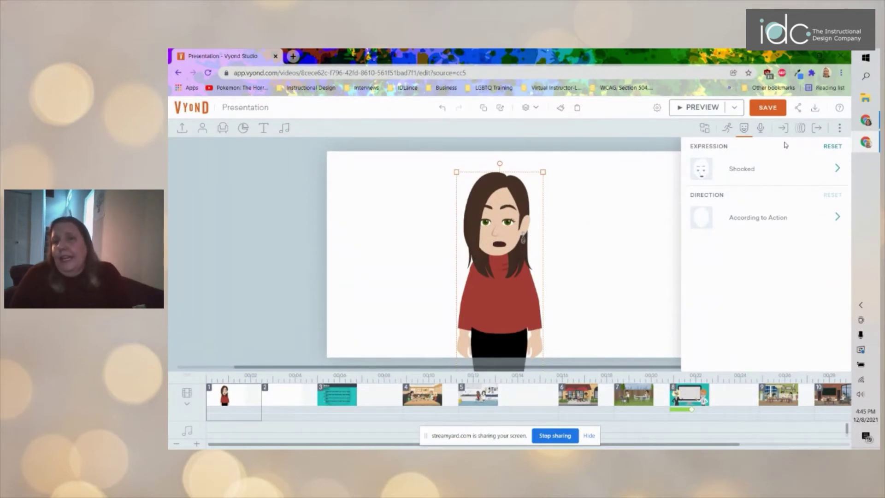
{"action": "left_click", "coordinate": [745, 130]}
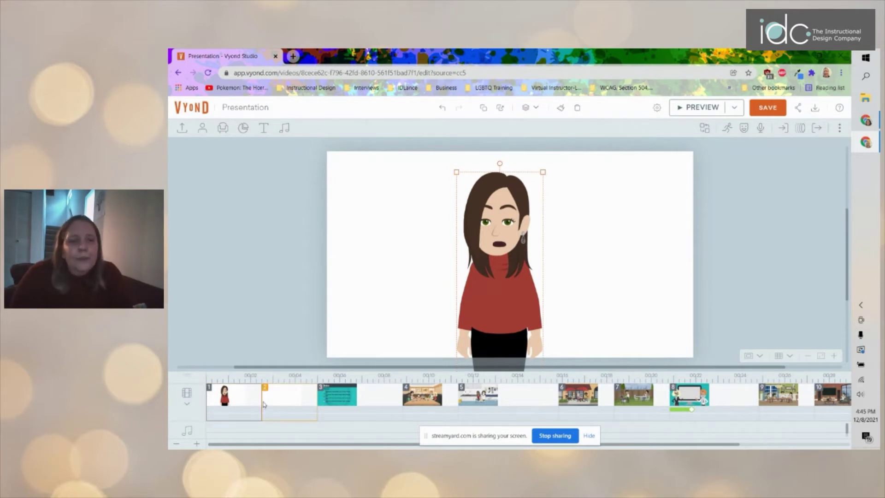
Step: Browse the template categories available for adding a scene and look through the Office scene templates
{"action": "right_click", "coordinate": [250, 395]}
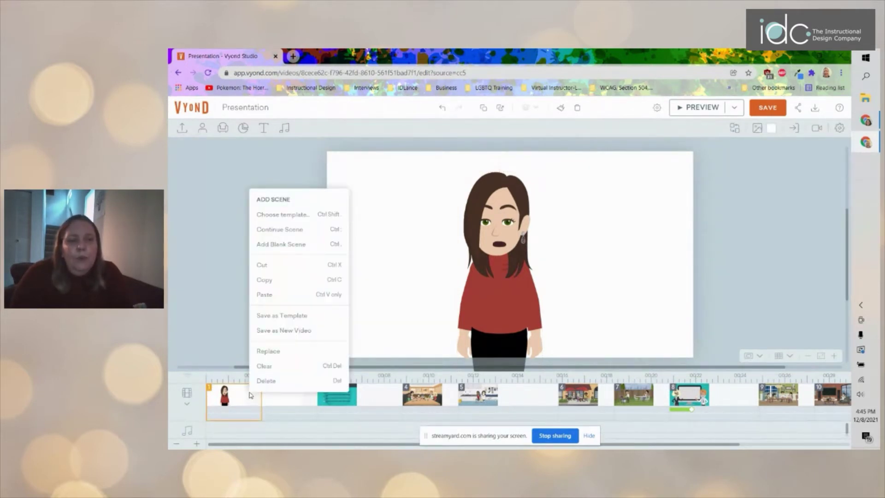
{"action": "left_click", "coordinate": [307, 216]}
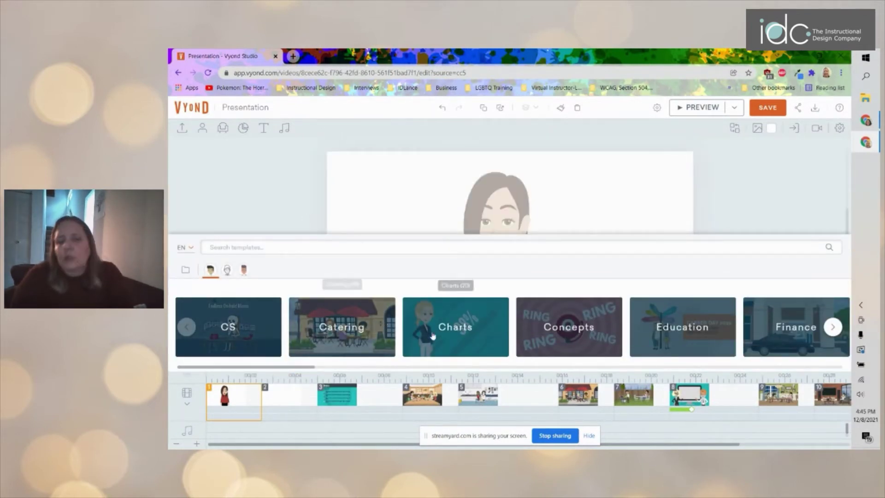
{"action": "left_click", "coordinate": [834, 328]}
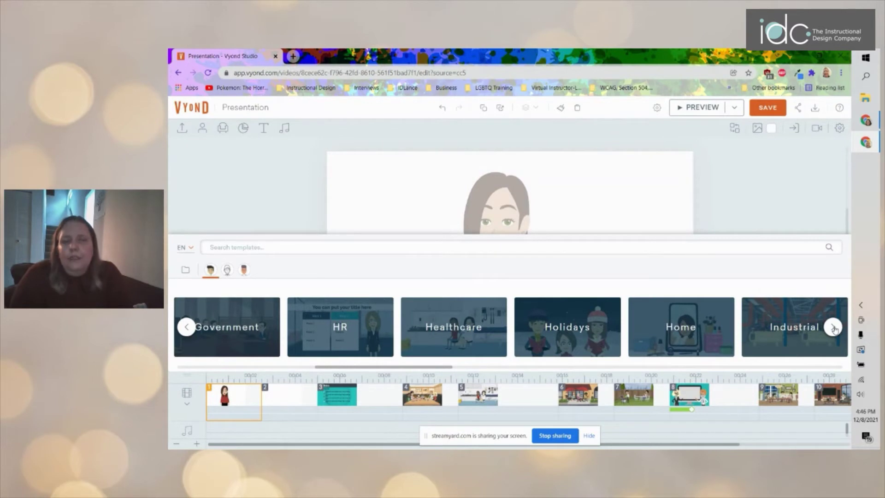
{"action": "left_click", "coordinate": [834, 327]}
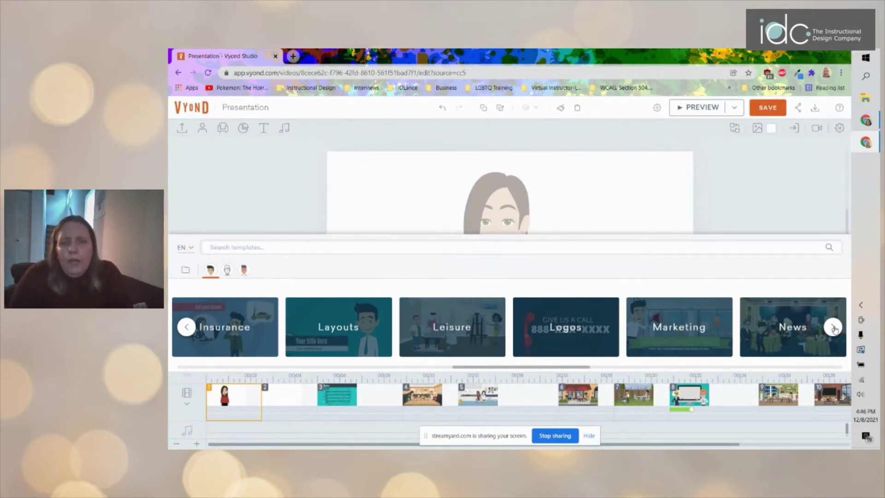
{"action": "left_click", "coordinate": [833, 327]}
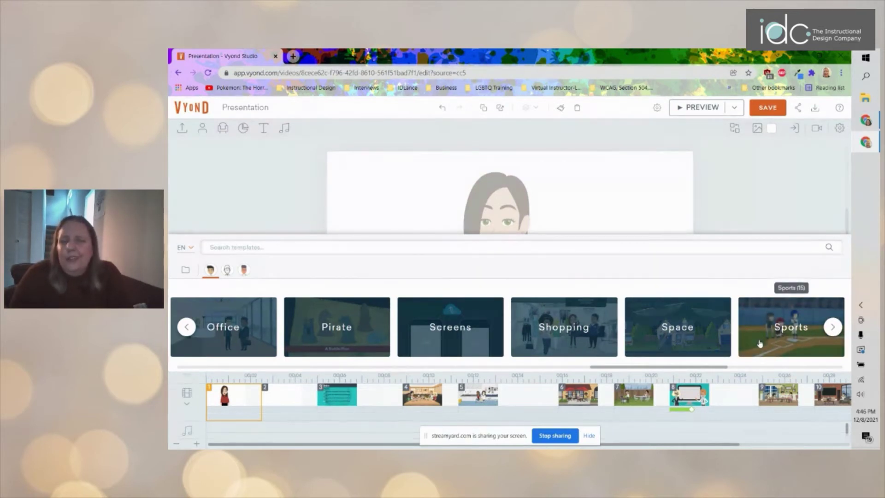
{"action": "left_click", "coordinate": [242, 325]}
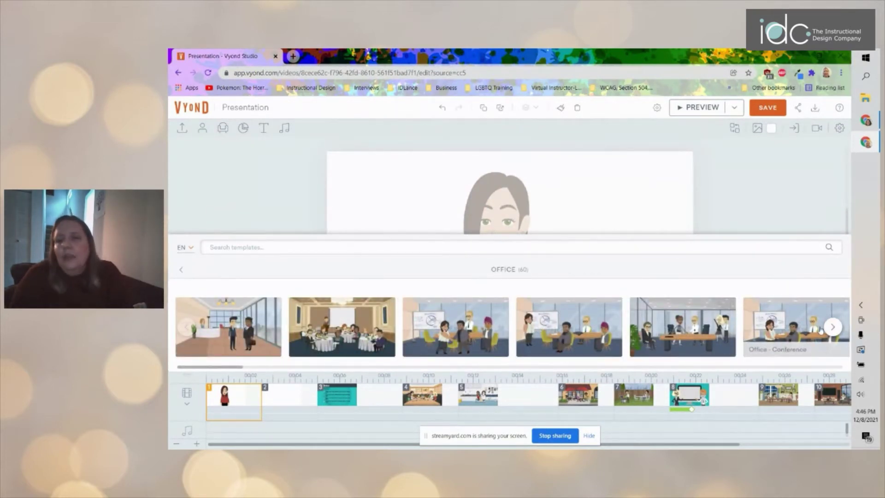
{"action": "left_click", "coordinate": [832, 326]}
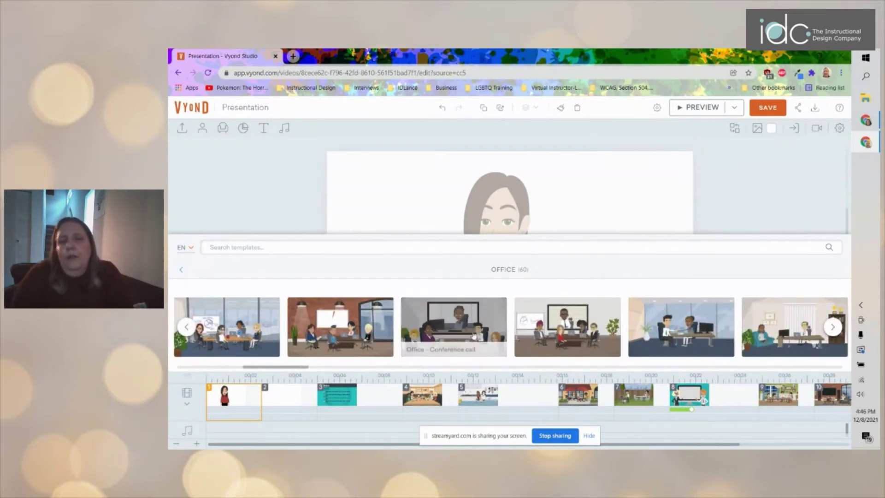
{"action": "left_click", "coordinate": [832, 327]}
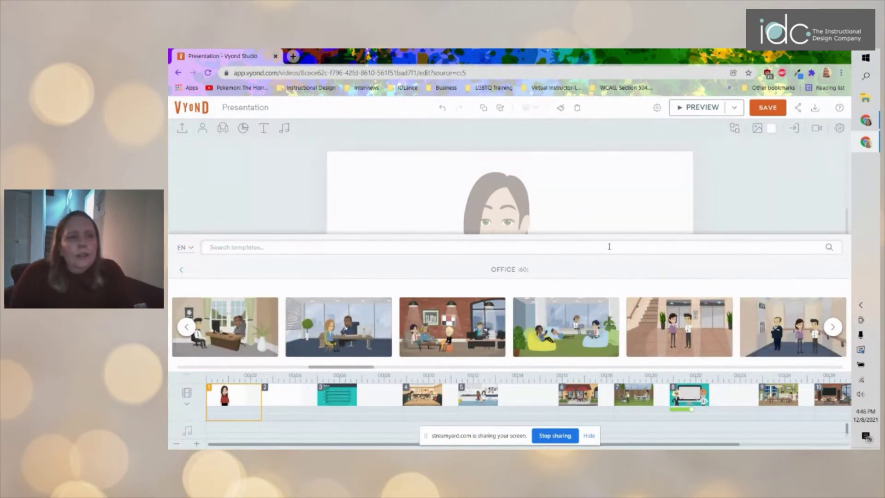
{"action": "left_click", "coordinate": [229, 185]}
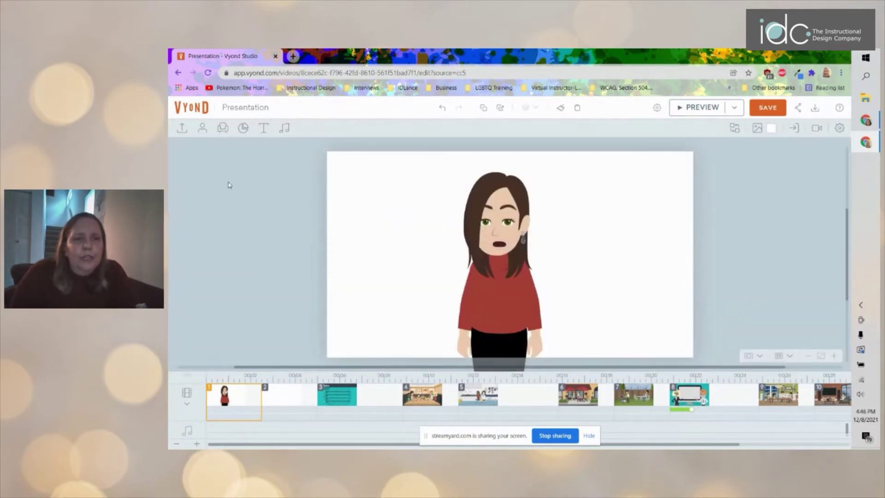
Step: Preview the video from the sushi restaurant scene and exit the preview
{"action": "left_click", "coordinate": [429, 399]}
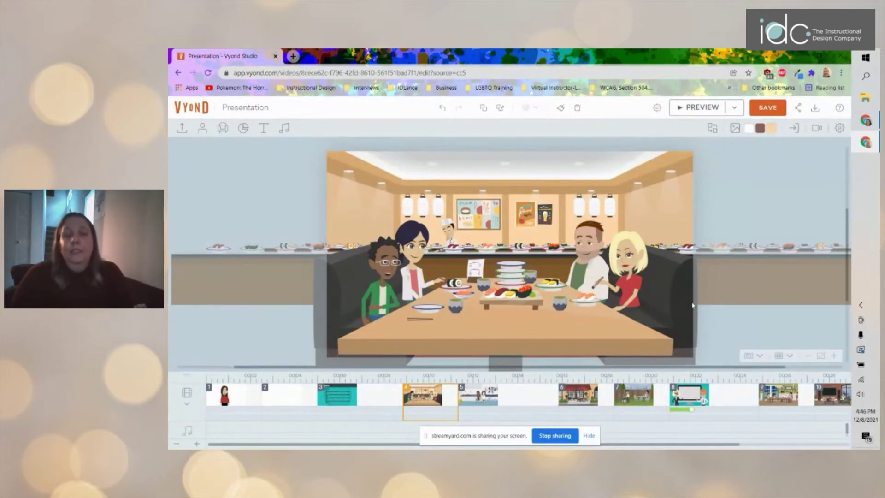
{"action": "left_click", "coordinate": [697, 110]}
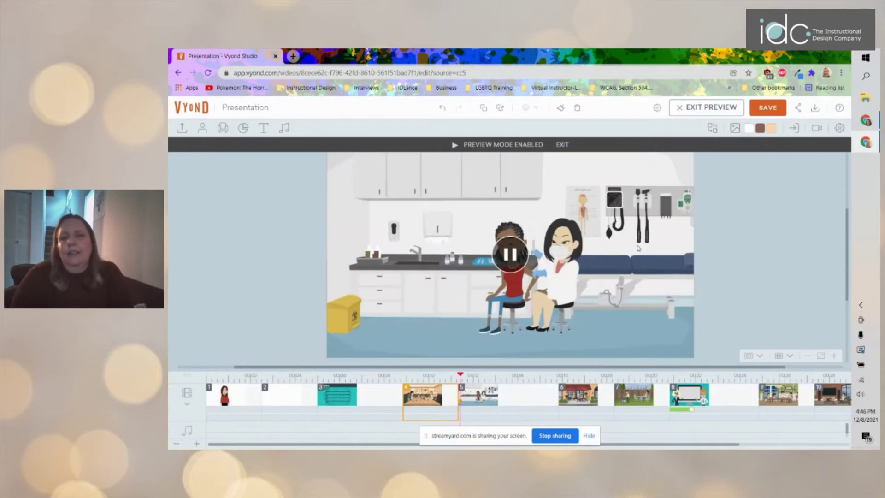
{"action": "left_click", "coordinate": [710, 110]}
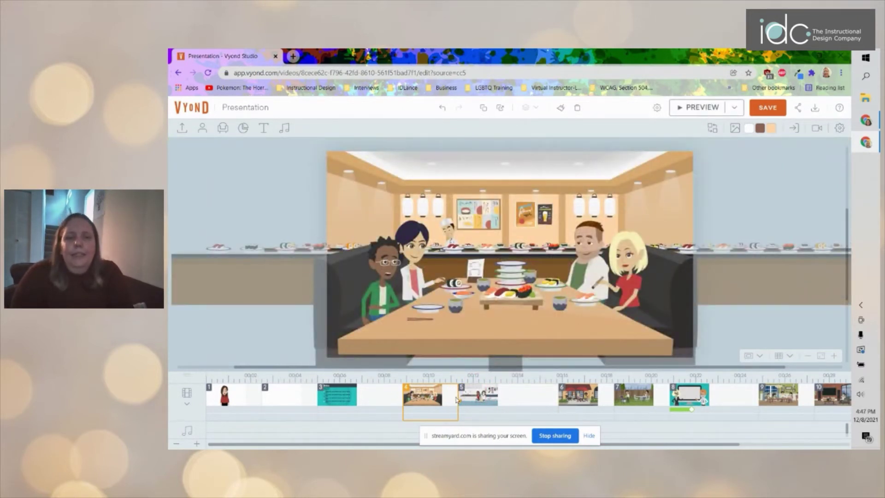
Step: Extend the sushi restaurant scene to a duration of 13.833 s and preview it
{"action": "left_click_drag", "start_coordinate": [458, 401], "coordinate": [710, 411]}
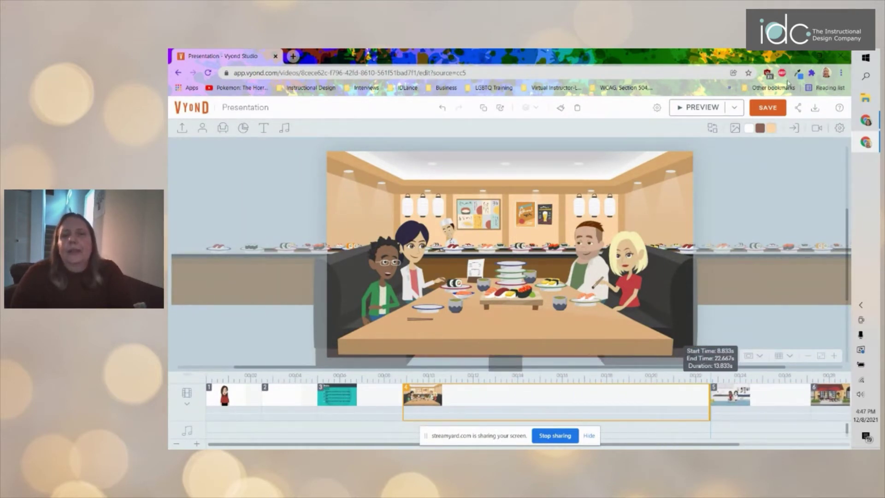
{"action": "left_click", "coordinate": [702, 107]}
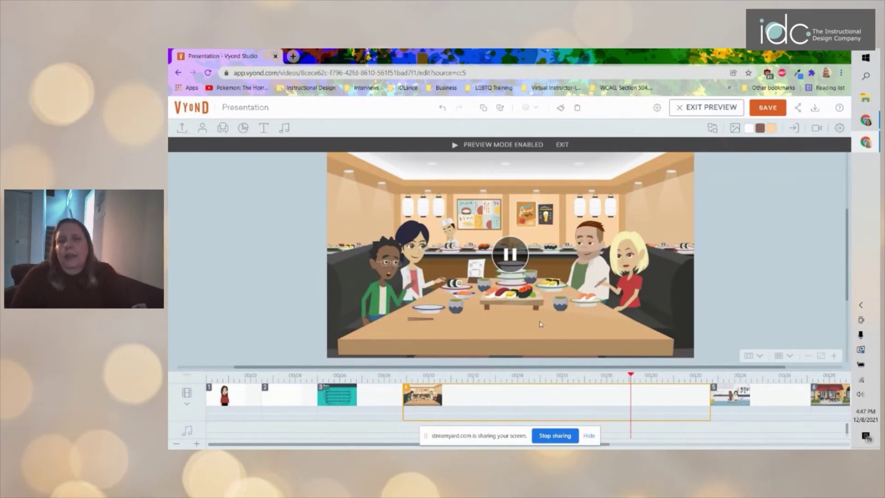
{"action": "left_click", "coordinate": [510, 254]}
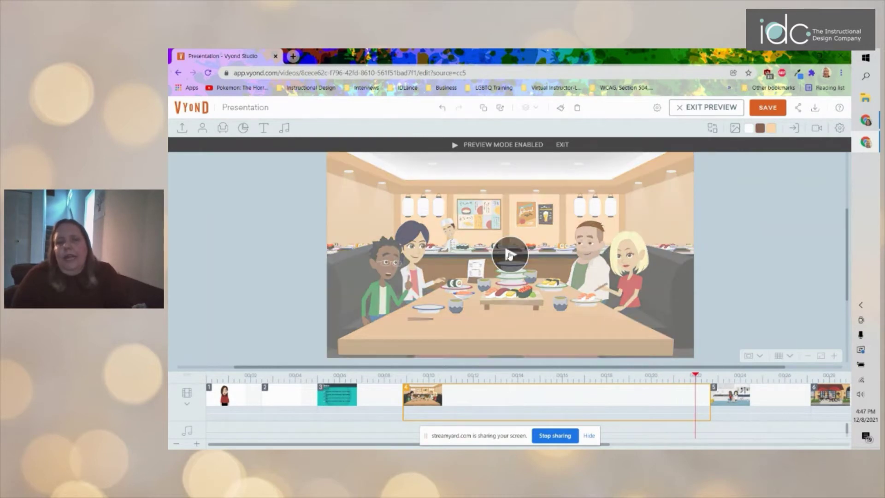
{"action": "left_click", "coordinate": [683, 112]}
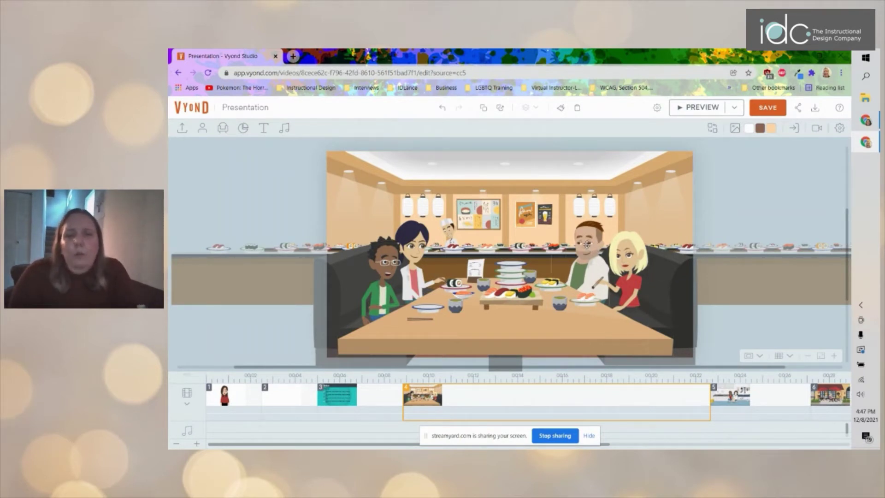
Step: Delete the man in the white jacket from the restaurant booth
{"action": "left_click", "coordinate": [587, 245]}
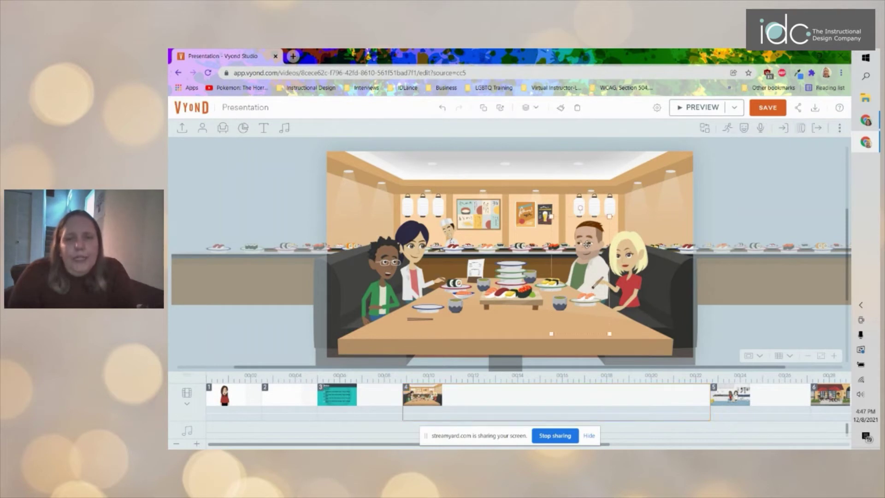
{"action": "left_click", "coordinate": [579, 109]}
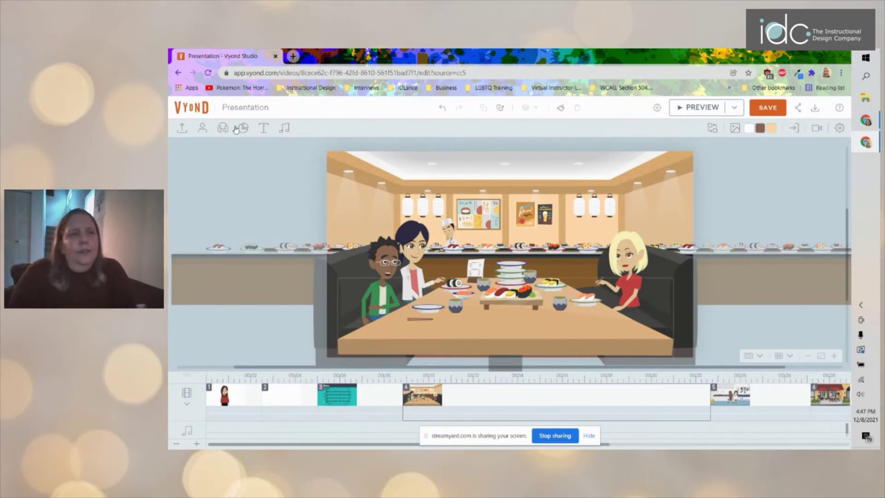
Step: Add the custom masked woman in the navy blazer to the restaurant scene and enlarge her until her feet extend below the table
{"action": "left_click", "coordinate": [202, 128]}
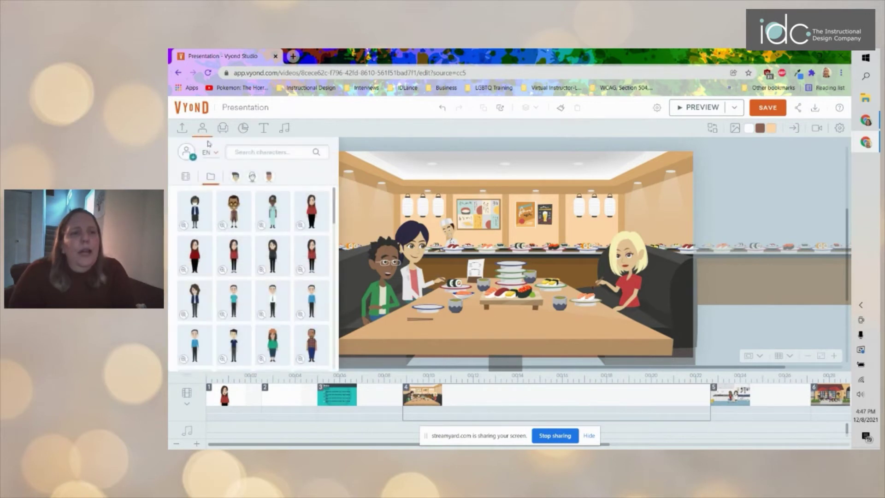
{"action": "left_click", "coordinate": [196, 207]}
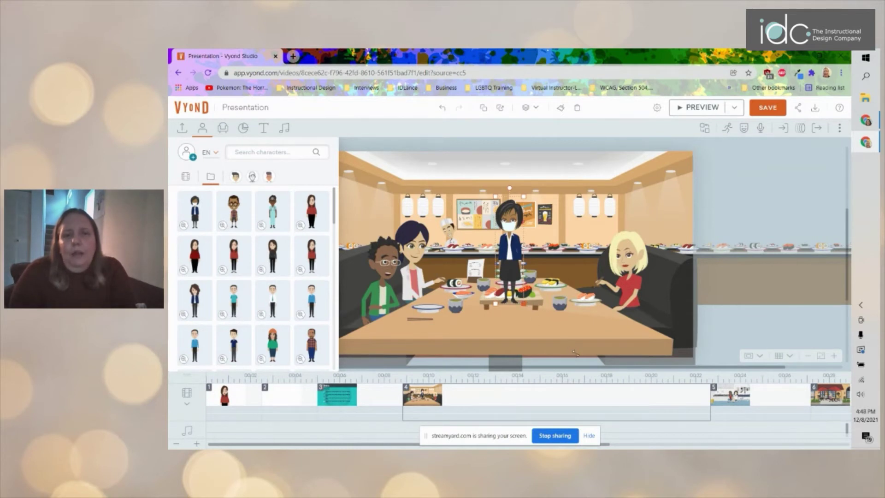
{"action": "left_click_drag", "start_coordinate": [587, 363], "coordinate": [582, 358]}
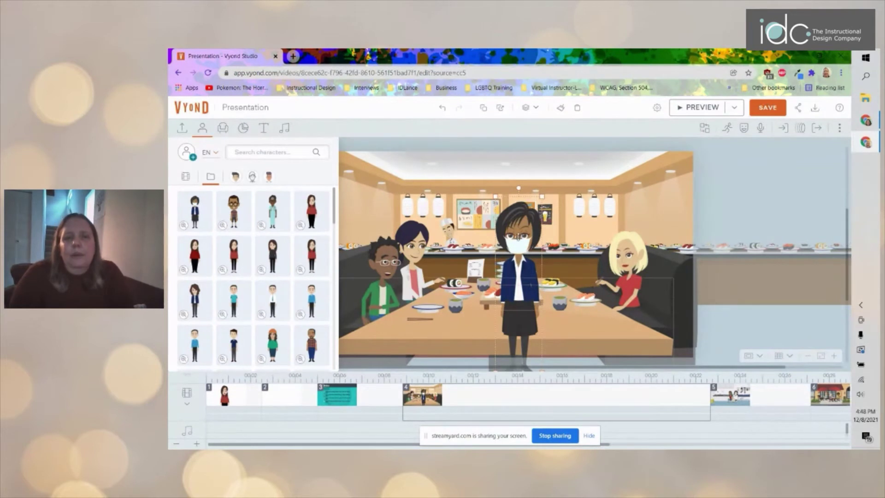
Step: Send the masked woman to the back of the restaurant scene's layer order
{"action": "right_click", "coordinate": [519, 237]}
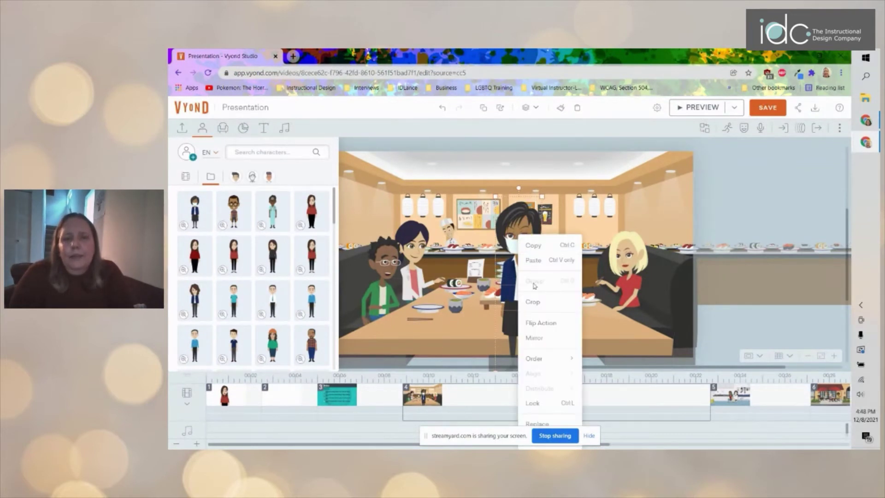
{"action": "mouse_move", "coordinate": [558, 362]}
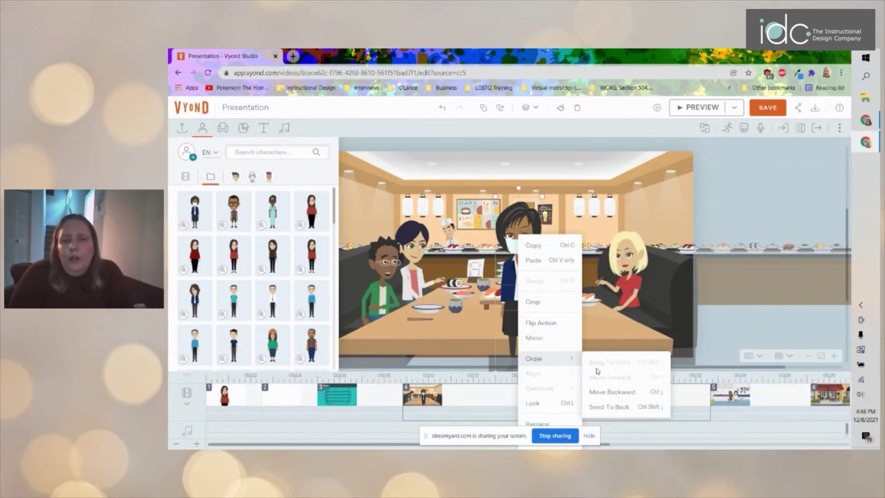
{"action": "left_click", "coordinate": [609, 407]}
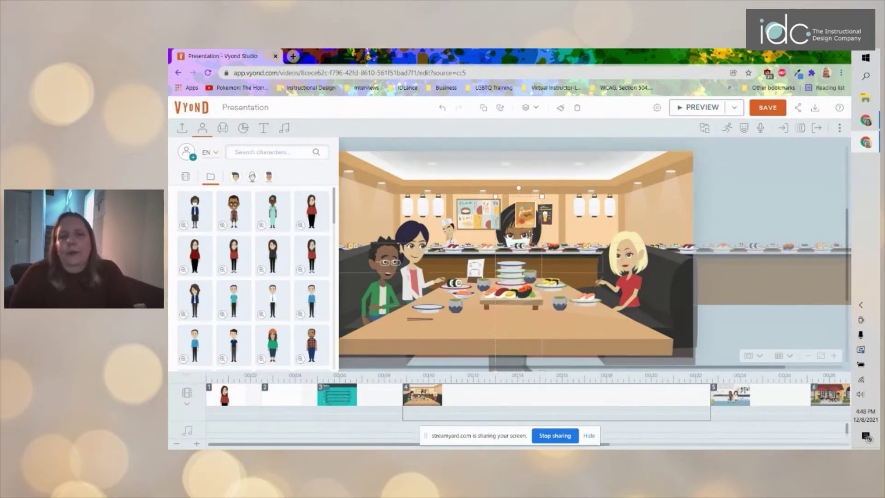
Step: Move the standing masked woman forward two layers, then delete her from the restaurant scene
{"action": "right_click", "coordinate": [529, 236]}
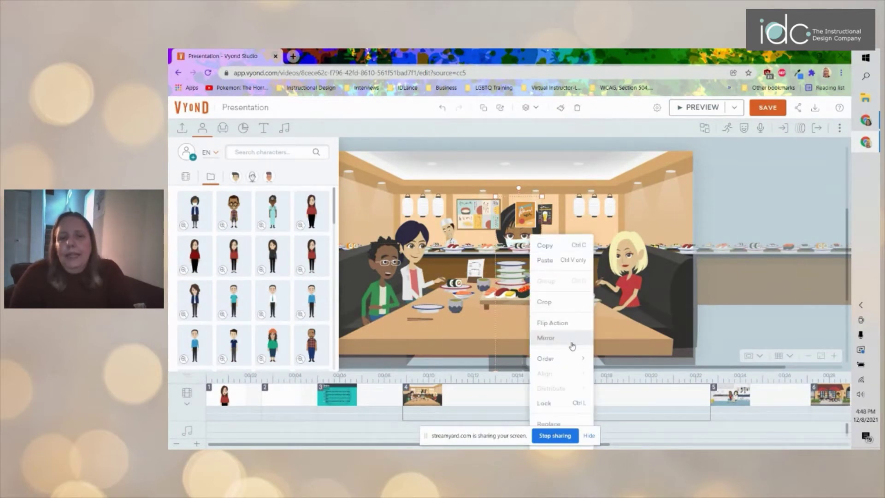
{"action": "mouse_move", "coordinate": [581, 359]}
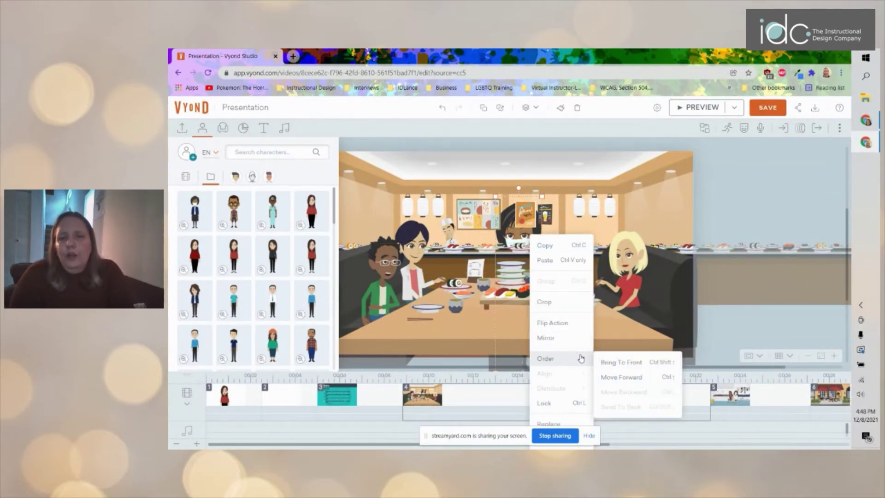
{"action": "left_click", "coordinate": [611, 381]}
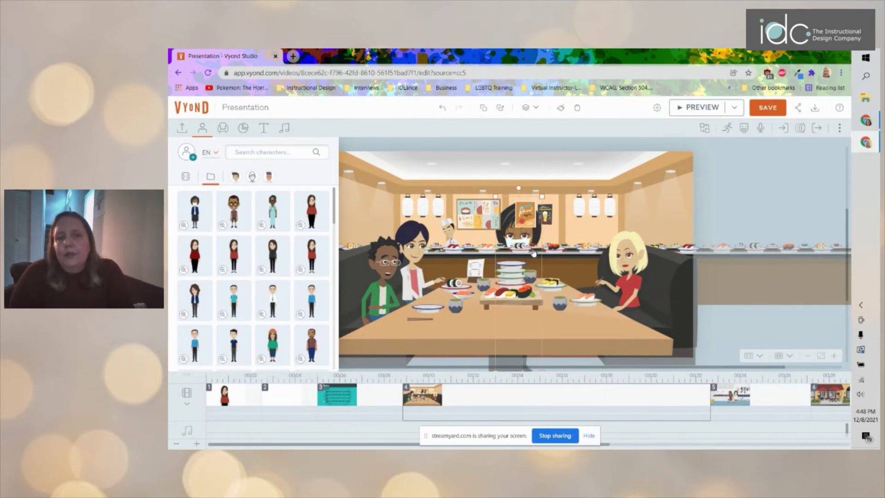
{"action": "right_click", "coordinate": [521, 237]}
{"action": "mouse_move", "coordinate": [571, 362]}
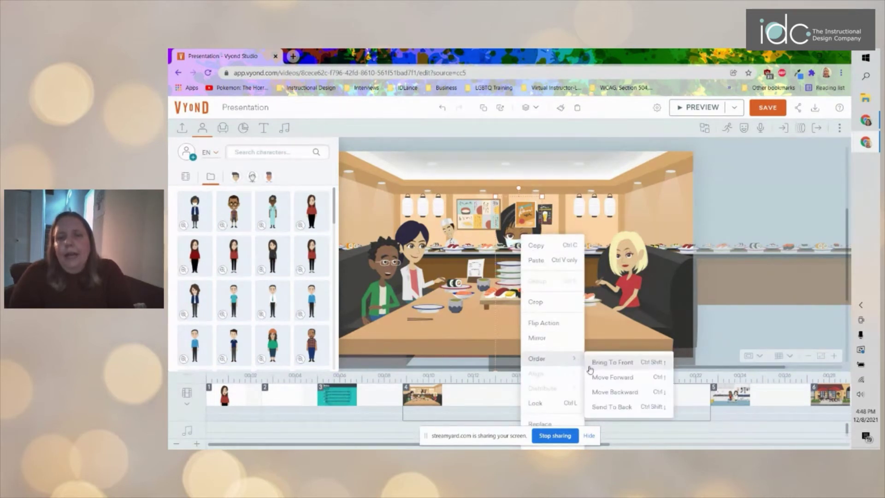
{"action": "left_click", "coordinate": [611, 382]}
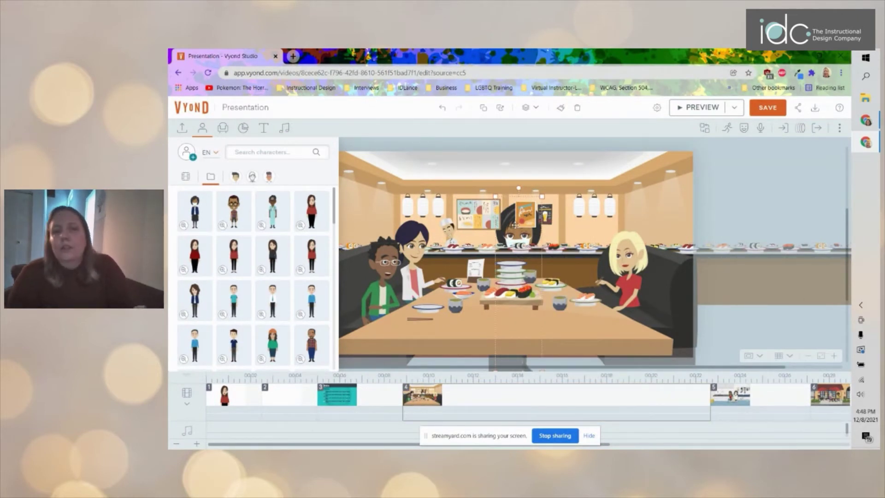
{"action": "left_click", "coordinate": [576, 110]}
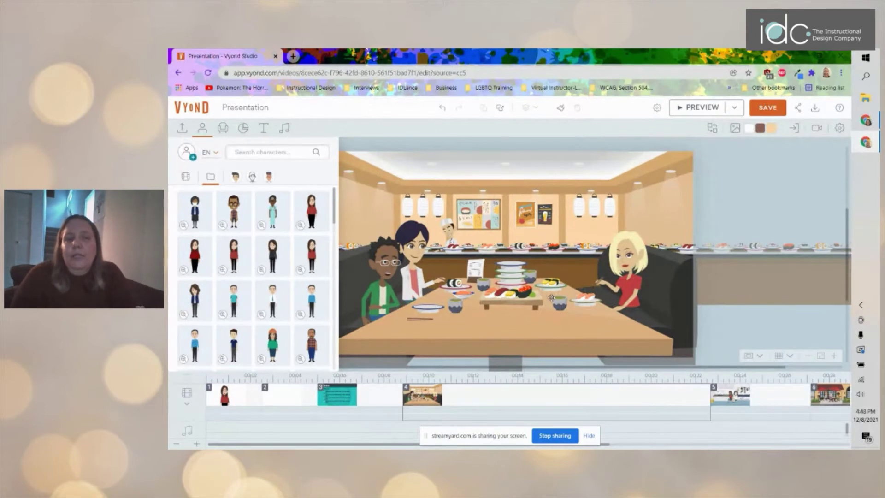
Step: Replace the seated blonde woman in the restaurant booth with the custom masked woman in the navy blazer
{"action": "left_click", "coordinate": [630, 254]}
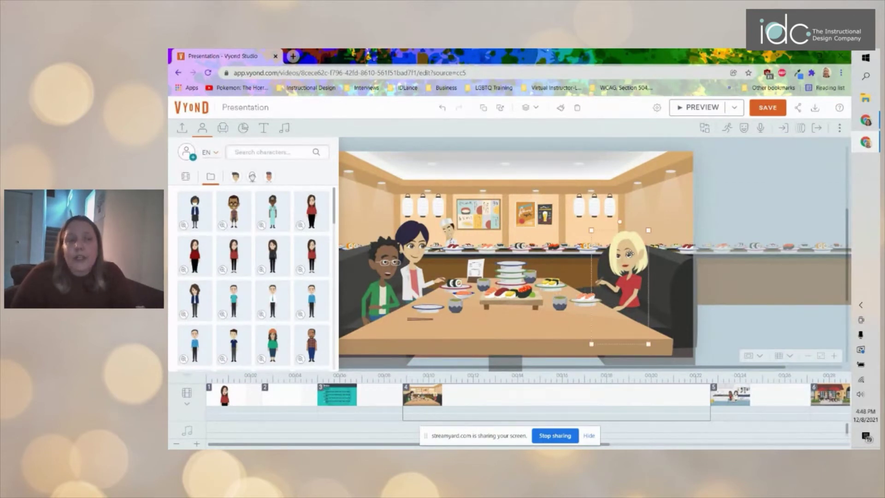
{"action": "left_click", "coordinate": [706, 130]}
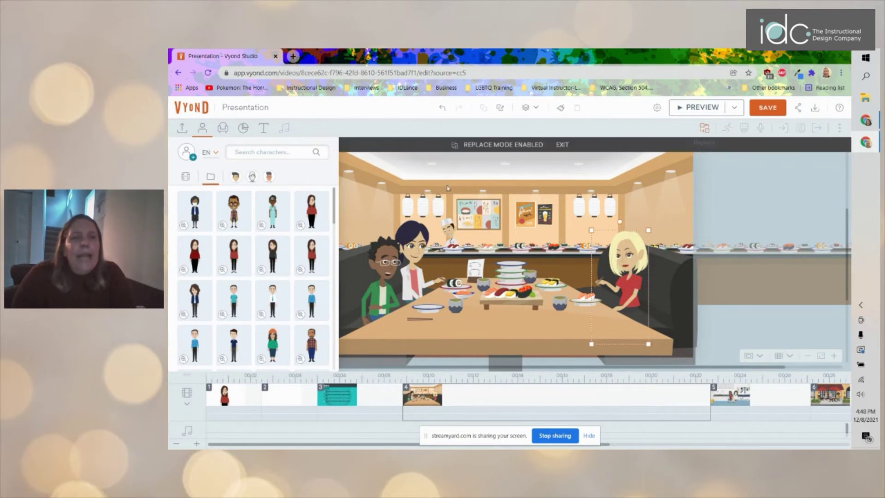
{"action": "left_click", "coordinate": [199, 206]}
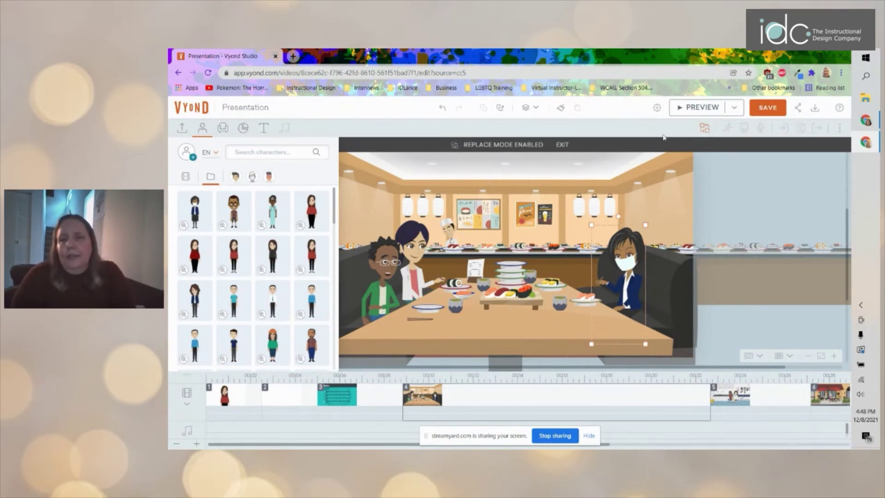
{"action": "left_click", "coordinate": [740, 169]}
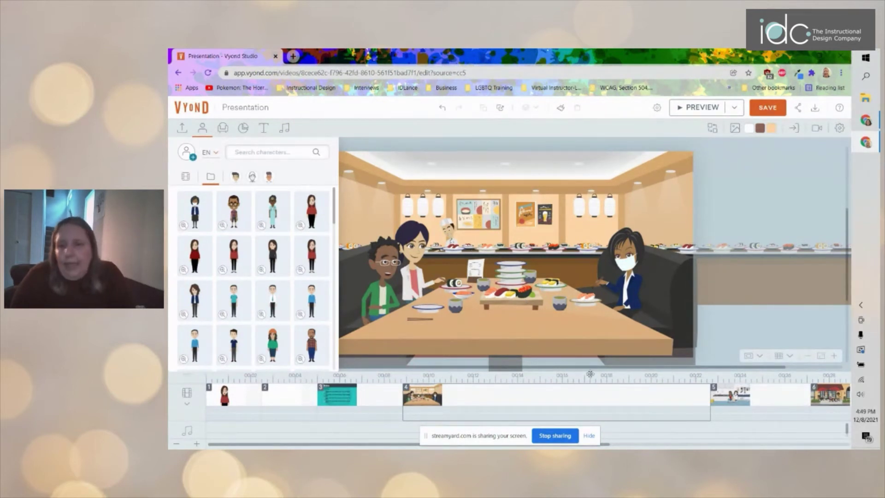
Step: Open the medical exam room scene and search the seated doctor's available actions for "walk"
{"action": "left_click", "coordinate": [731, 399]}
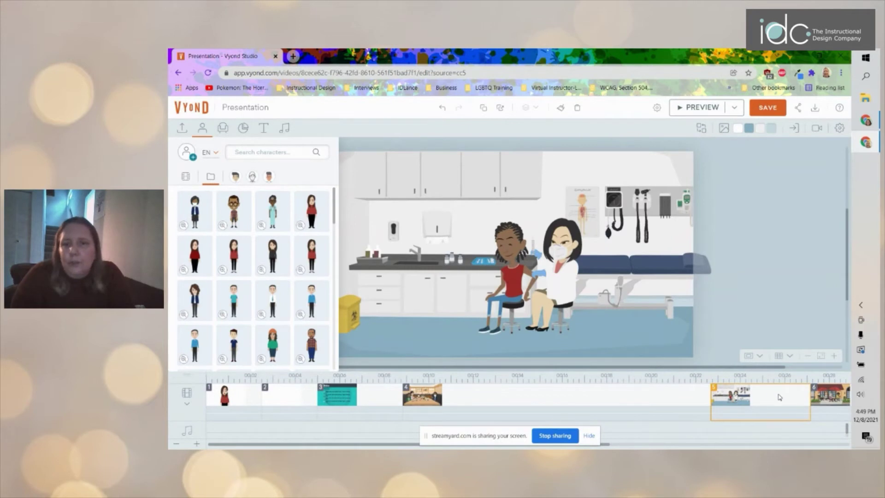
{"action": "left_click", "coordinate": [202, 128]}
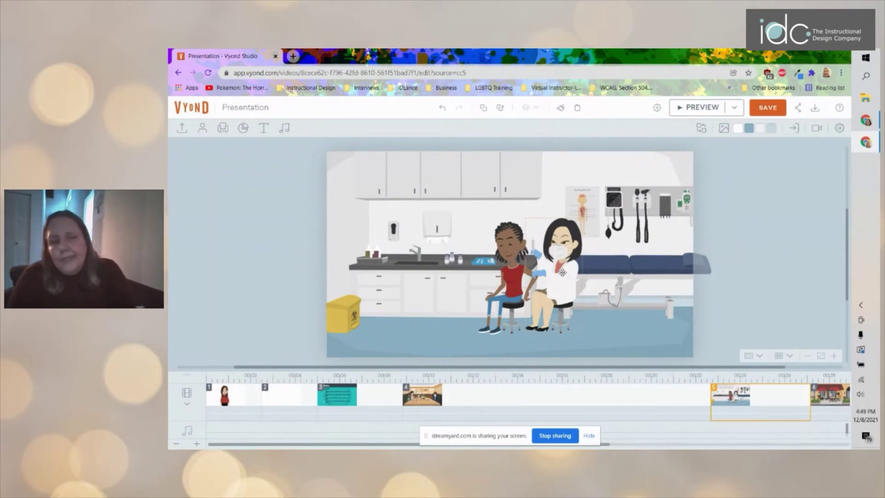
{"action": "left_click", "coordinate": [556, 277]}
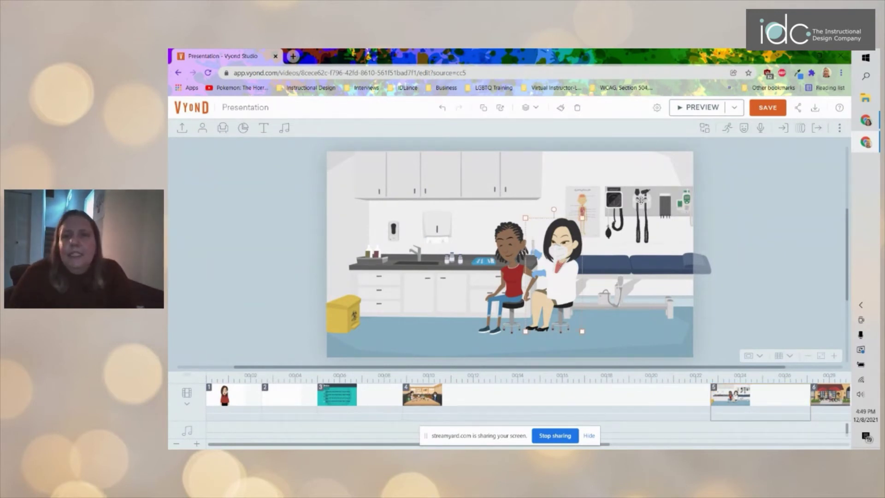
{"action": "left_click", "coordinate": [728, 129]}
{"action": "left_click", "coordinate": [749, 149]}
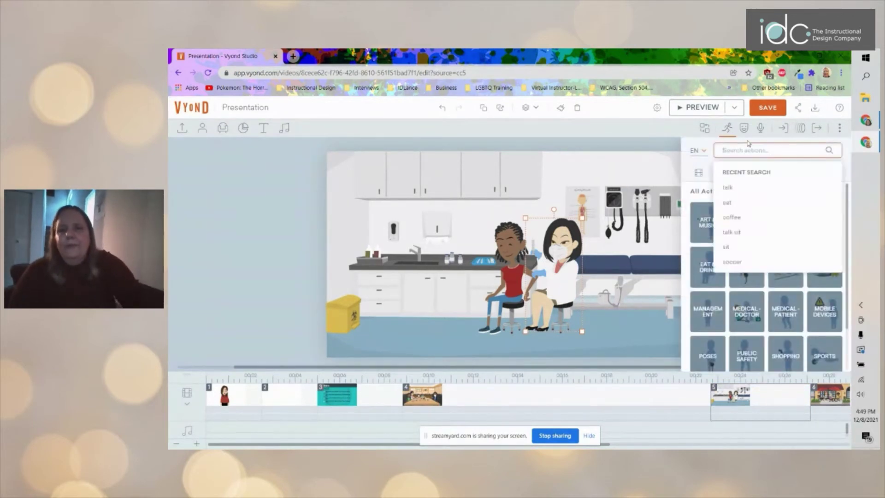
{"action": "type", "text": "wal"}
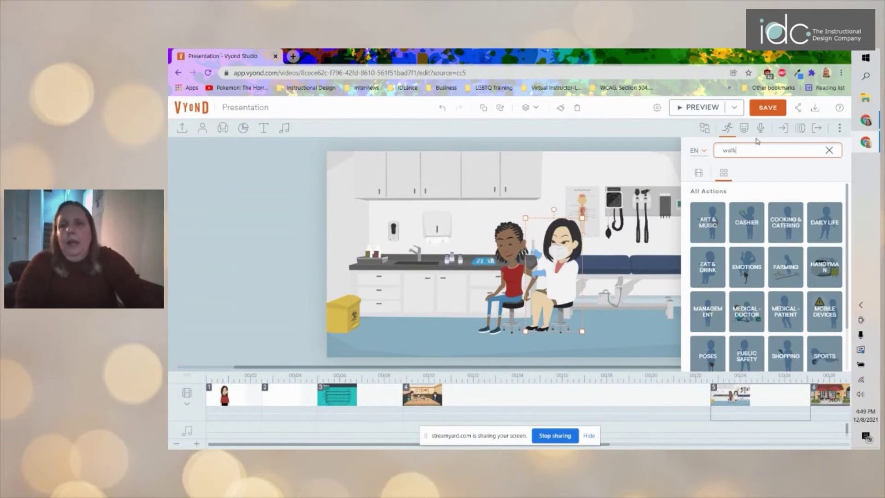
{"action": "type", "text": "k"}
{"action": "key", "text": "Return"}
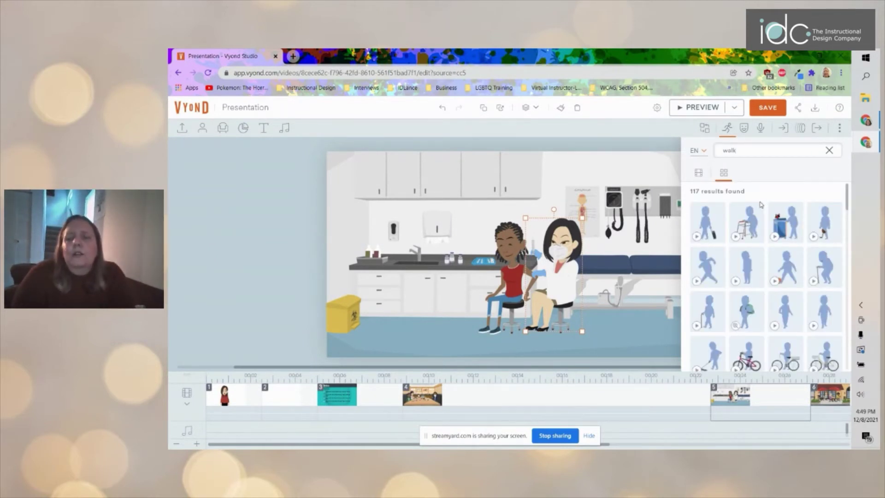
Step: Browse the walking actions and try the fourth one in the first row of results on the masked doctor
{"action": "scroll", "coordinate": [771, 261], "scroll_direction": "down", "scroll_amount": 3}
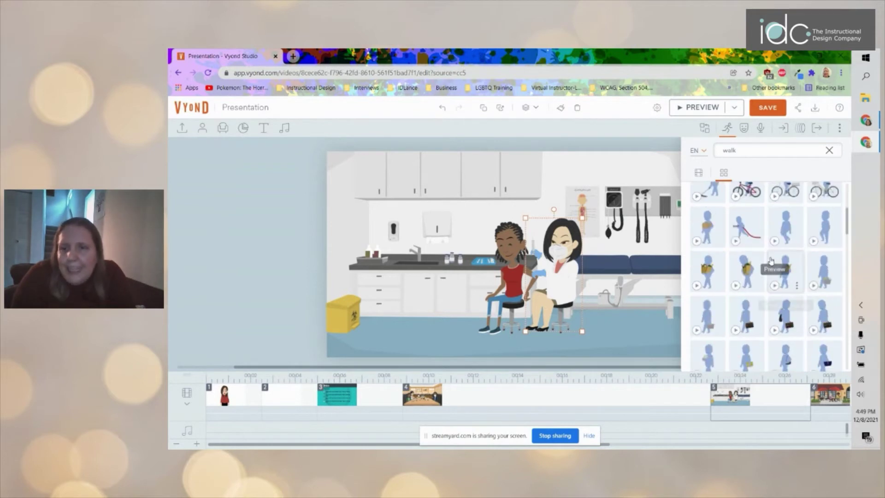
{"action": "scroll", "coordinate": [771, 261], "scroll_direction": "down", "scroll_amount": 4}
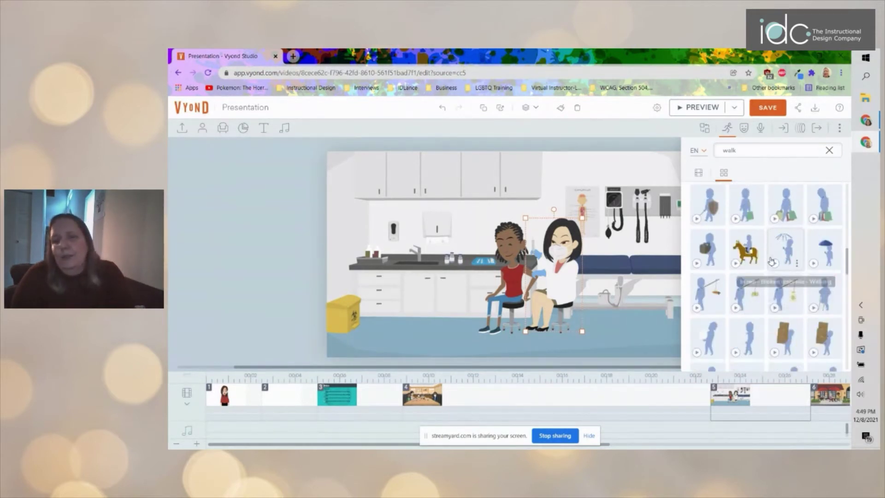
{"action": "scroll", "coordinate": [771, 262], "scroll_direction": "down", "scroll_amount": 3}
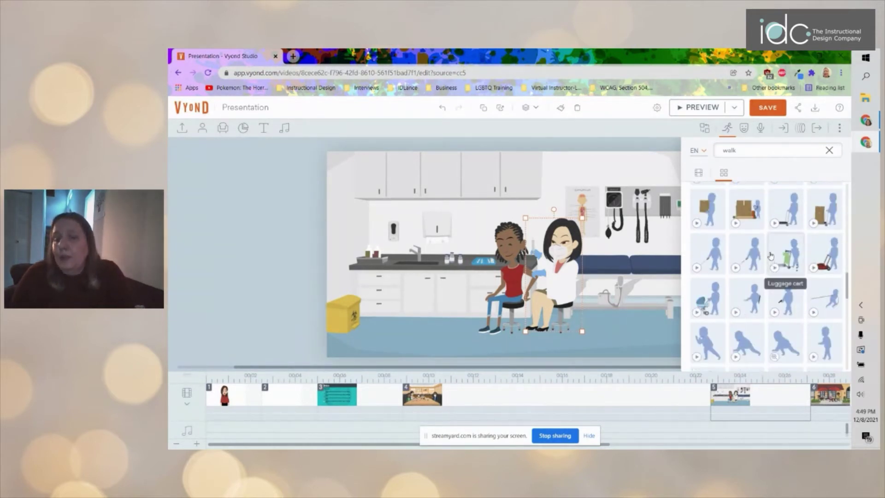
{"action": "scroll", "coordinate": [771, 259], "scroll_direction": "down", "scroll_amount": 5}
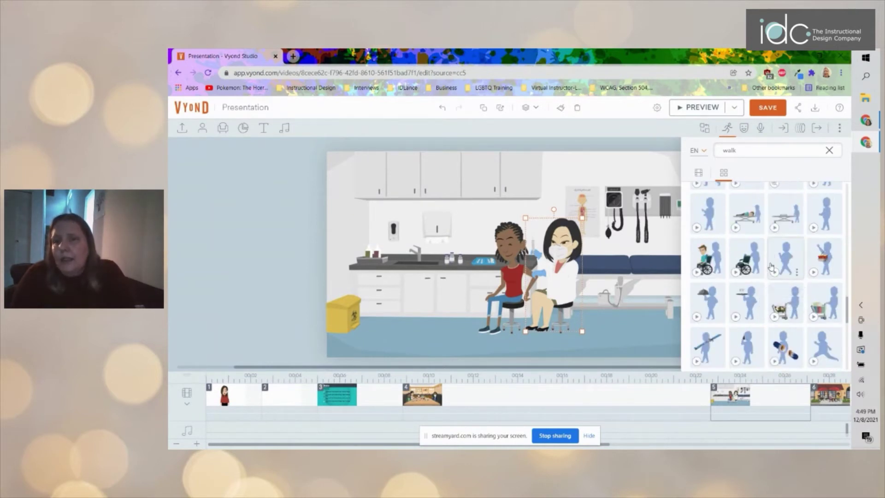
{"action": "scroll", "coordinate": [788, 257], "scroll_direction": "down", "scroll_amount": 3}
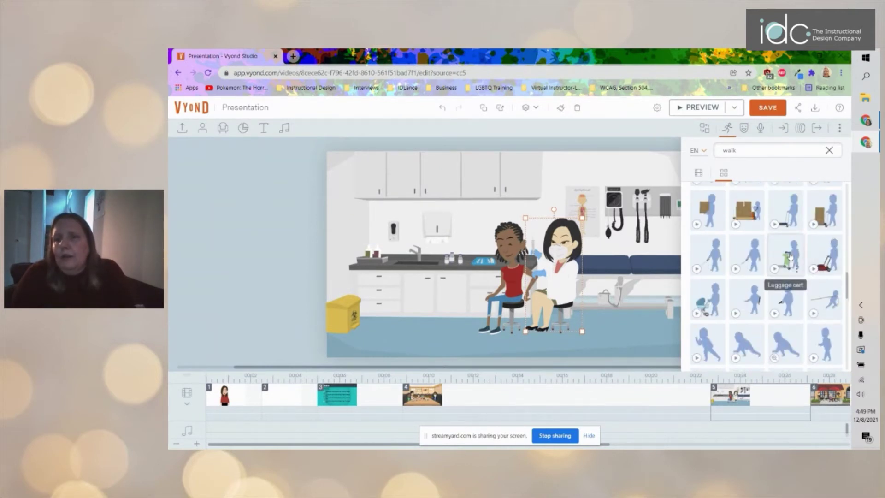
{"action": "scroll", "coordinate": [788, 256], "scroll_direction": "up", "scroll_amount": 5}
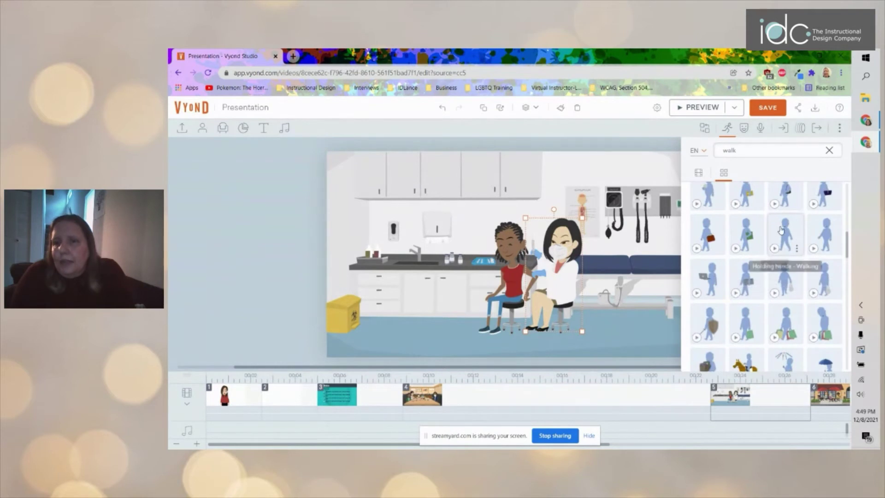
{"action": "scroll", "coordinate": [826, 236], "scroll_direction": "up", "scroll_amount": 3}
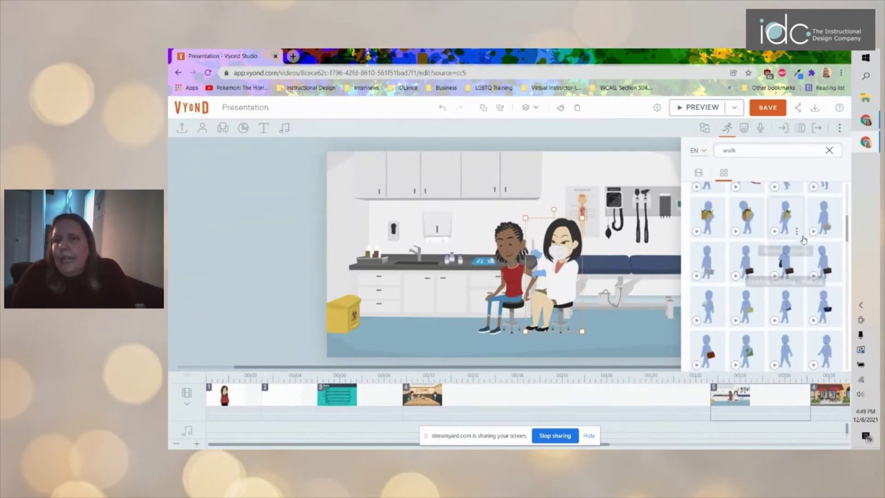
{"action": "scroll", "coordinate": [823, 233], "scroll_direction": "up", "scroll_amount": 1}
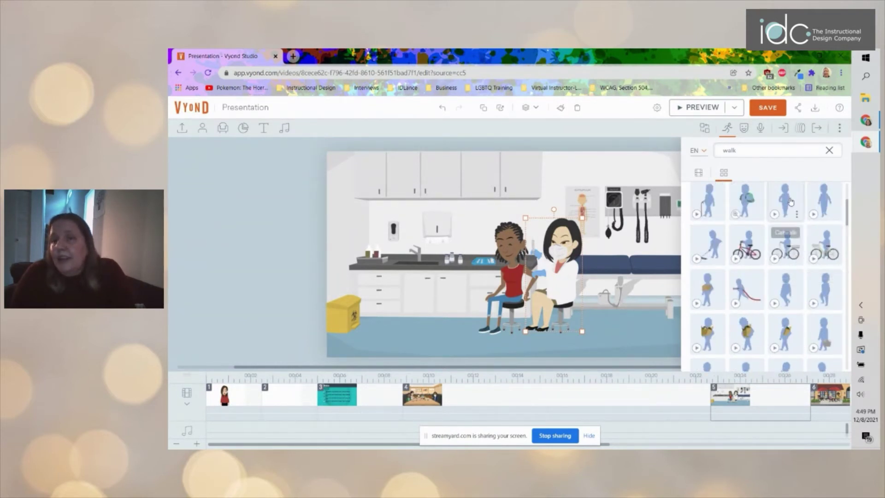
{"action": "scroll", "coordinate": [786, 215], "scroll_direction": "up", "scroll_amount": 3}
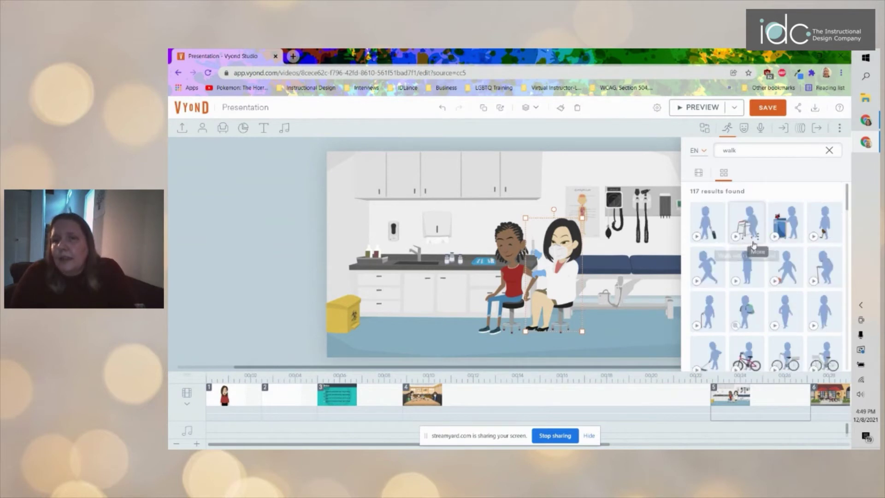
{"action": "left_click", "coordinate": [825, 222]}
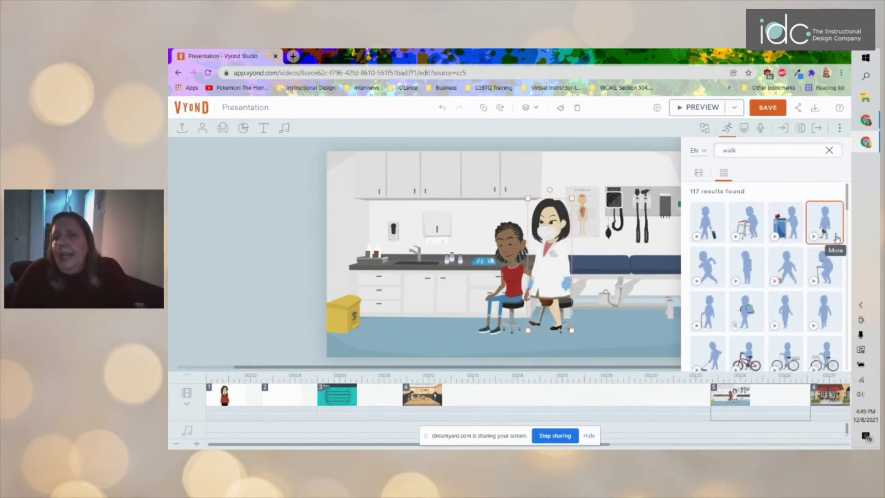
{"action": "left_click", "coordinate": [837, 238]}
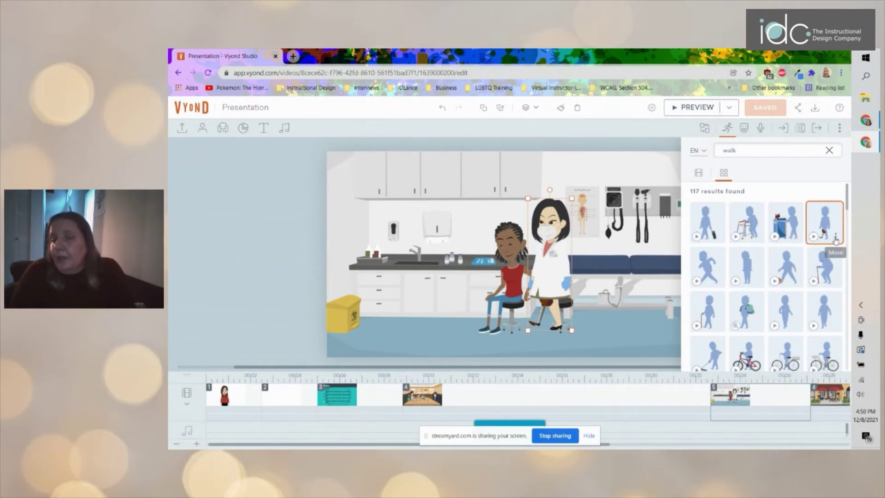
Step: Change the doctor's action to the upright walk, third in the row of results that starts with the treadmill
{"action": "scroll", "coordinate": [787, 271], "scroll_direction": "down", "scroll_amount": 15}
{"action": "scroll", "coordinate": [787, 271], "scroll_direction": "up", "scroll_amount": 5}
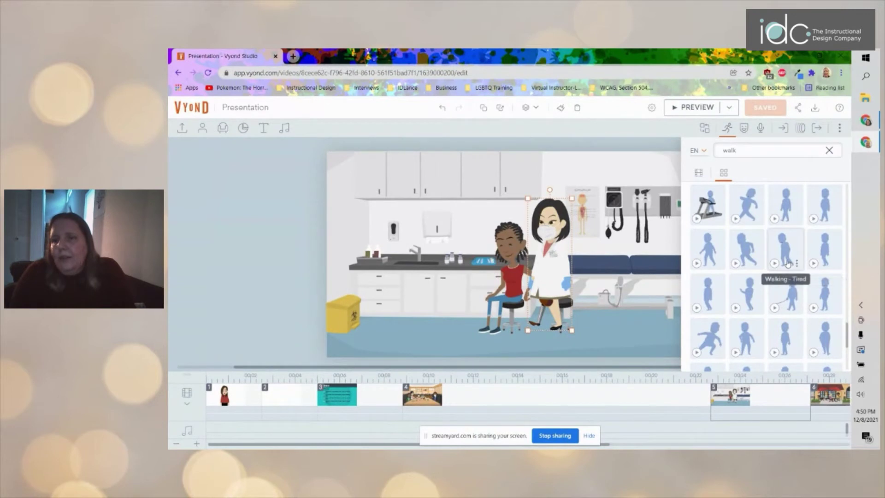
{"action": "scroll", "coordinate": [786, 263], "scroll_direction": "down", "scroll_amount": 3}
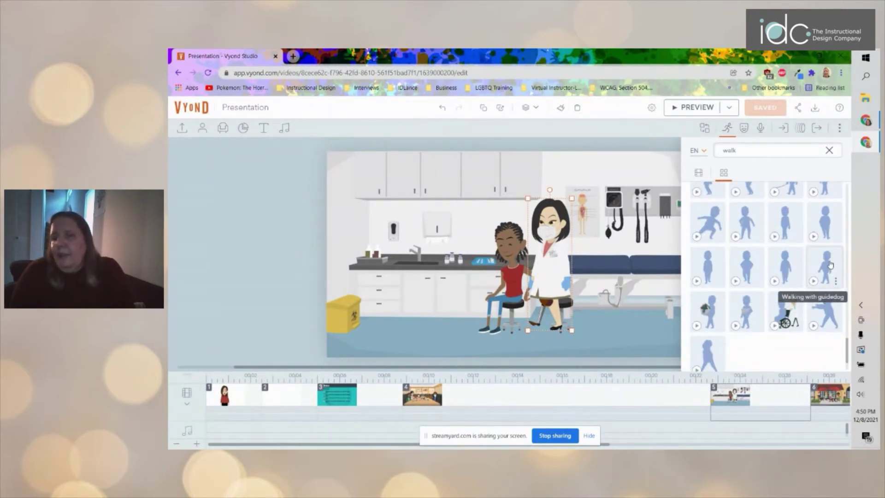
{"action": "scroll", "coordinate": [823, 277], "scroll_direction": "down", "scroll_amount": 2}
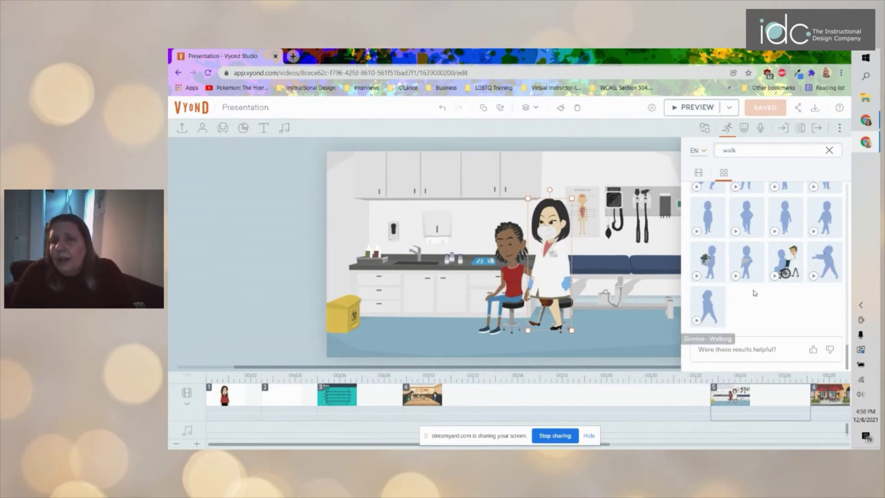
{"action": "scroll", "coordinate": [754, 293], "scroll_direction": "up", "scroll_amount": 4}
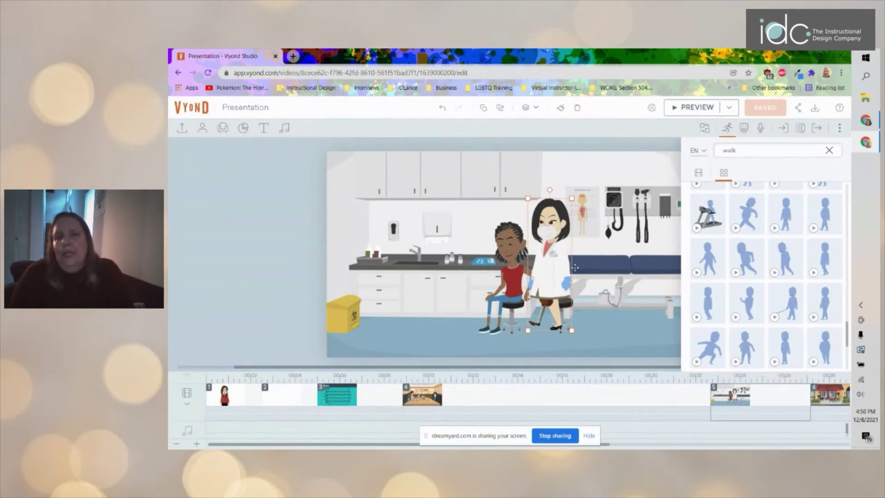
{"action": "left_click", "coordinate": [786, 213]}
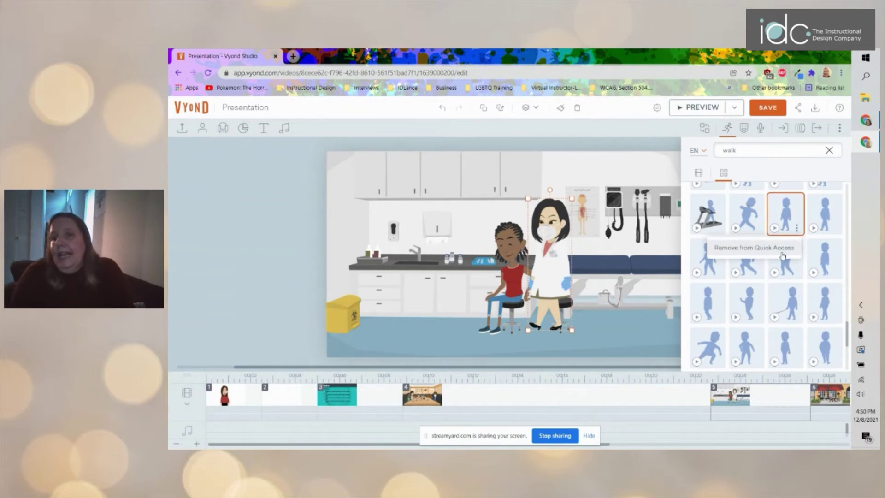
{"action": "left_click", "coordinate": [798, 232]}
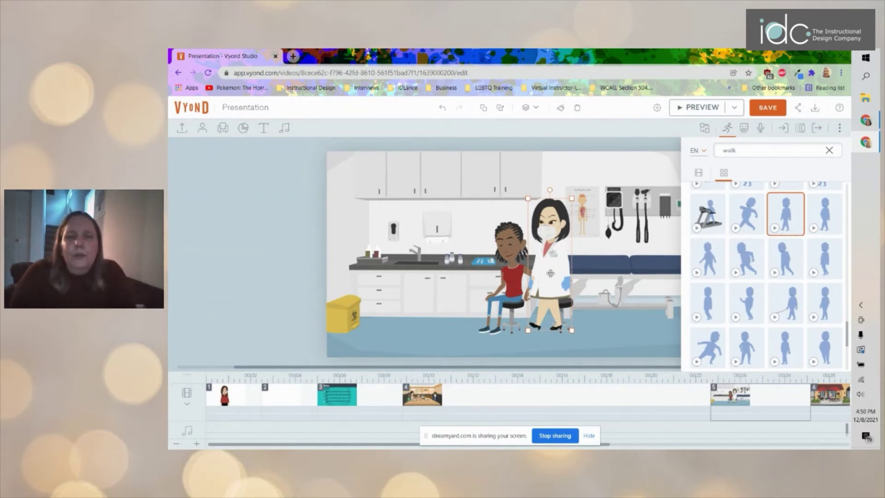
Step: Flip the walking doctor's action so she faces the patient, and position her just outside the left edge of the exam room
{"action": "left_click_drag", "start_coordinate": [550, 274], "coordinate": [344, 290]}
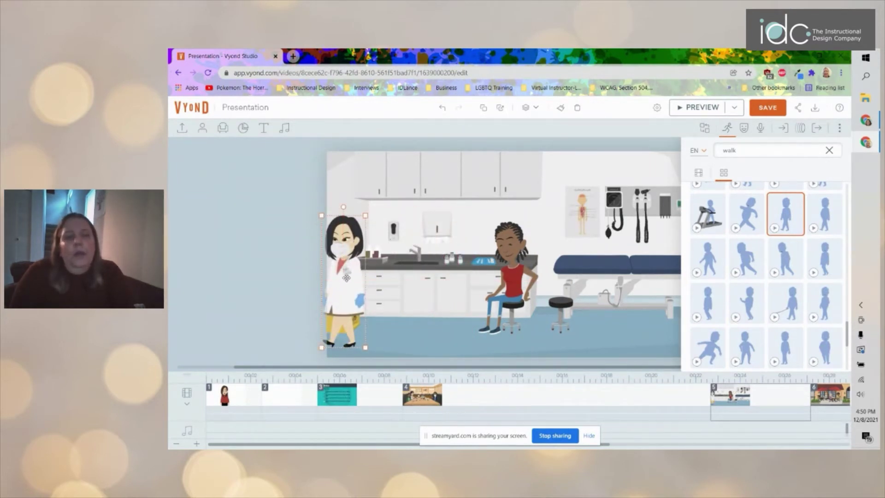
{"action": "right_click", "coordinate": [346, 278]}
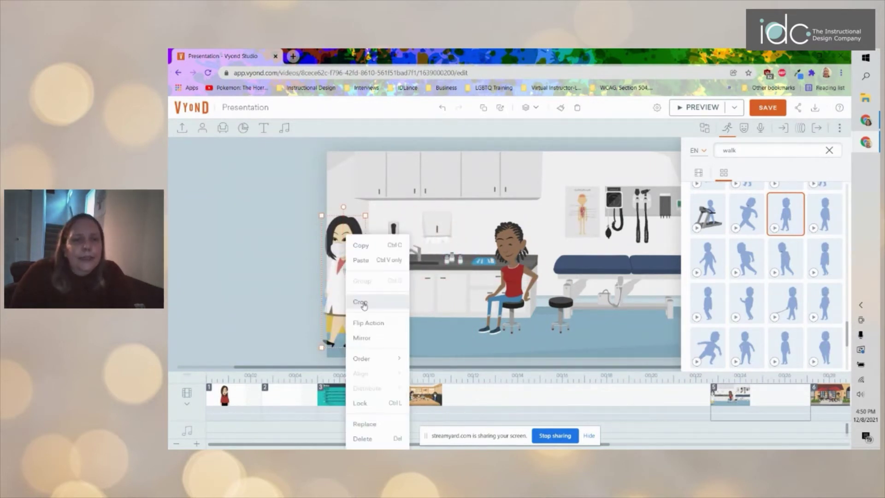
{"action": "left_click", "coordinate": [374, 323]}
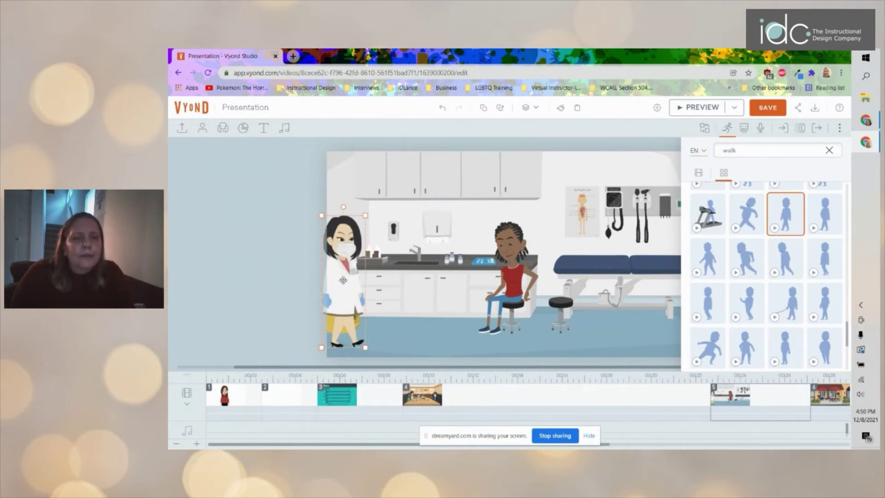
{"action": "left_click_drag", "start_coordinate": [343, 280], "coordinate": [298, 280]}
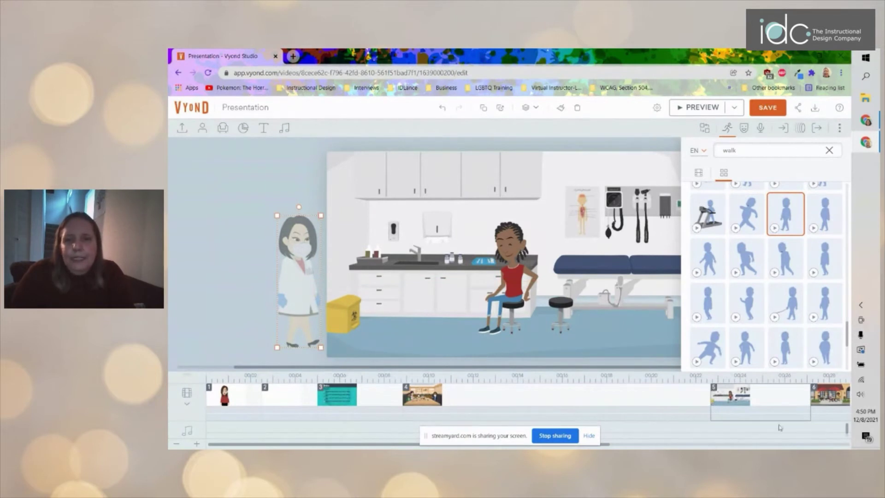
Step: Extend the exam room scene's duration to about 7.6 seconds
{"action": "left_click_drag", "start_coordinate": [809, 402], "coordinate": [878, 403]}
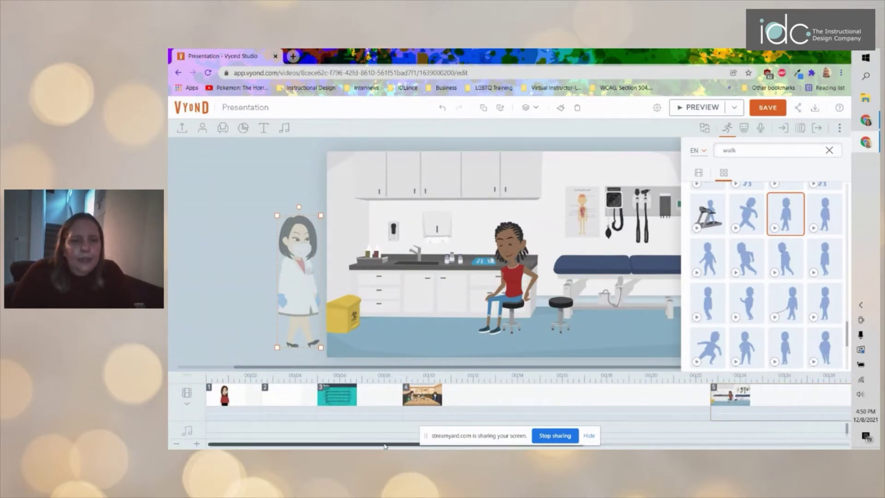
{"action": "left_click_drag", "start_coordinate": [385, 445], "coordinate": [471, 445]}
{"action": "left_click", "coordinate": [727, 127]}
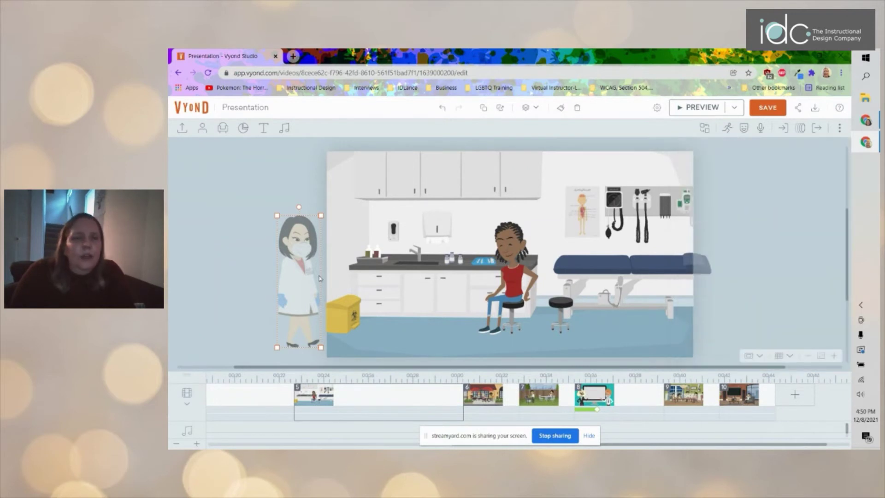
Step: Add a Line - Horizontal motion path to the doctor so she walks into the exam room toward the patient
{"action": "left_click", "coordinate": [801, 128]}
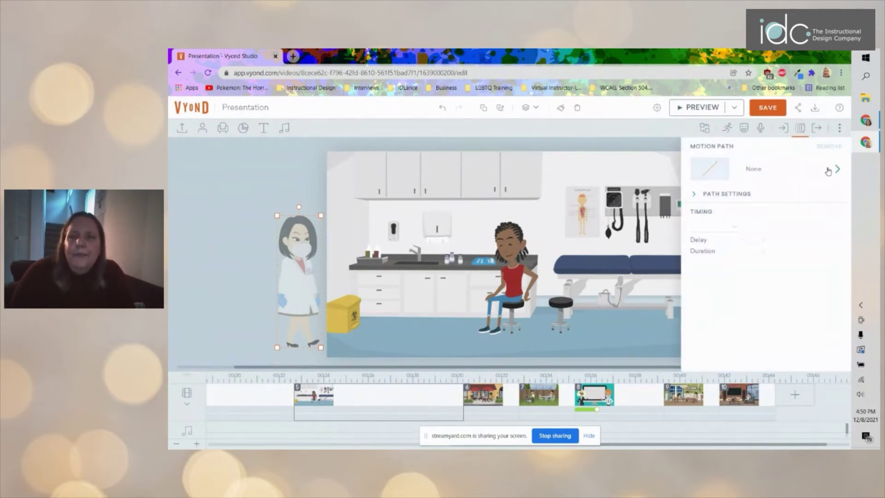
{"action": "left_click", "coordinate": [837, 170]}
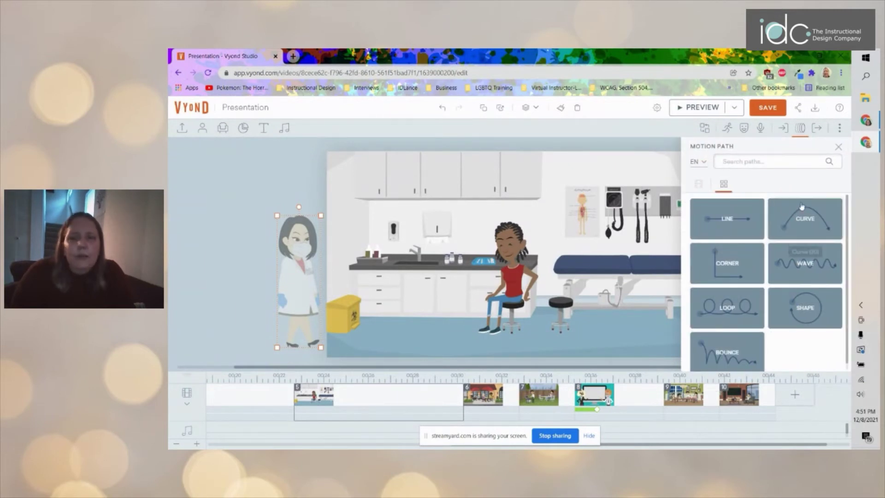
{"action": "left_click", "coordinate": [729, 217]}
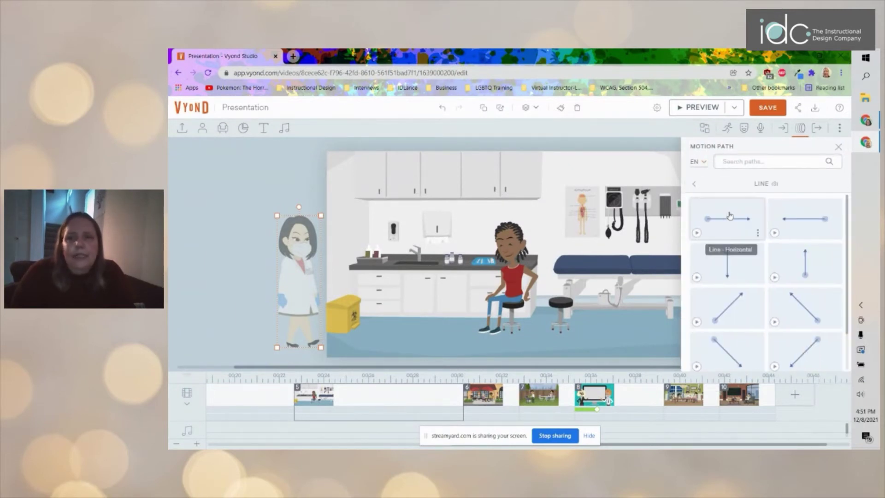
{"action": "left_click", "coordinate": [736, 224]}
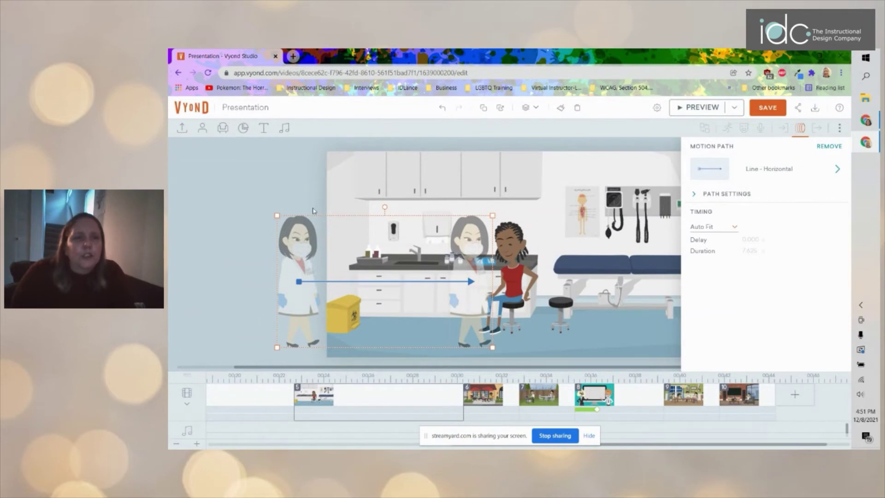
{"action": "left_click", "coordinate": [279, 167]}
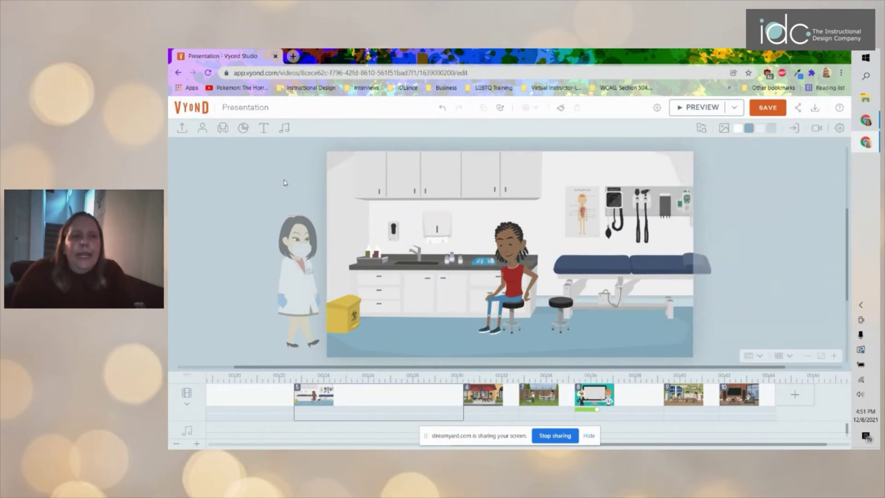
{"action": "left_click", "coordinate": [301, 241]}
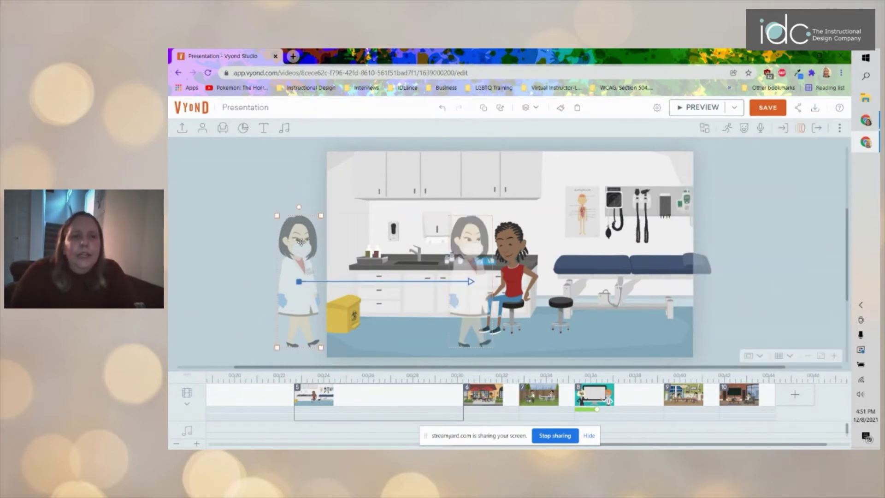
Step: Move the end point of the doctor's motion path back so she stops a short distance before reaching the seated patient
{"action": "left_click", "coordinate": [471, 239]}
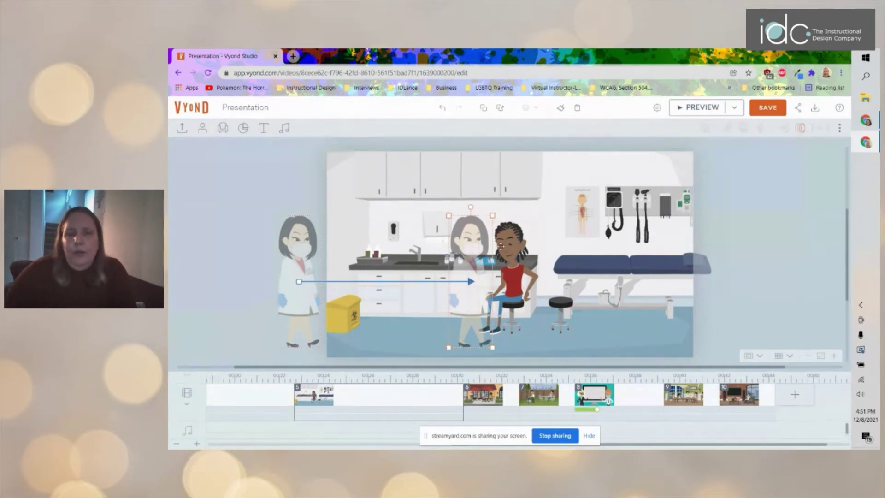
{"action": "key", "text": "Left"}
{"action": "key", "text": "Left"}
{"action": "key", "text": "Left"}
{"action": "key", "text": "Left"}
{"action": "key", "text": "Left"}
{"action": "key", "text": "Left"}
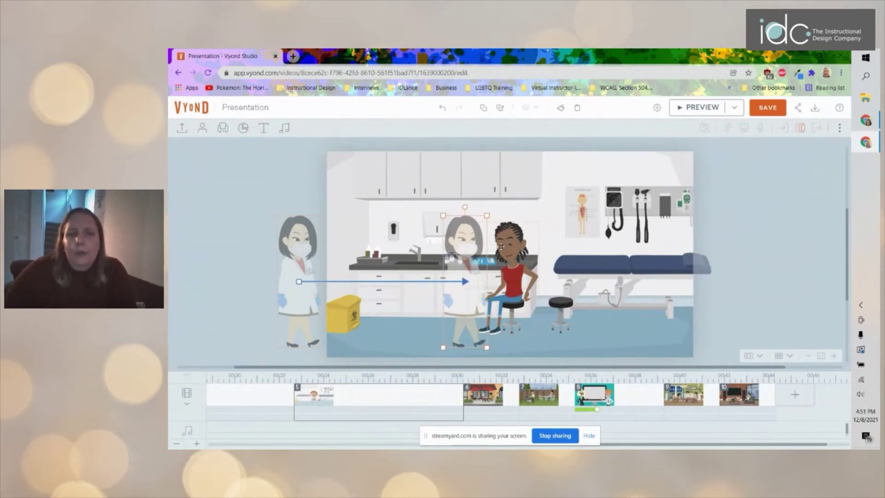
{"action": "key", "text": "Left"}
{"action": "key", "text": "Left"}
{"action": "key", "text": "Left"}
{"action": "key", "text": "Left"}
{"action": "key", "text": "Left"}
{"action": "key", "text": "Left"}
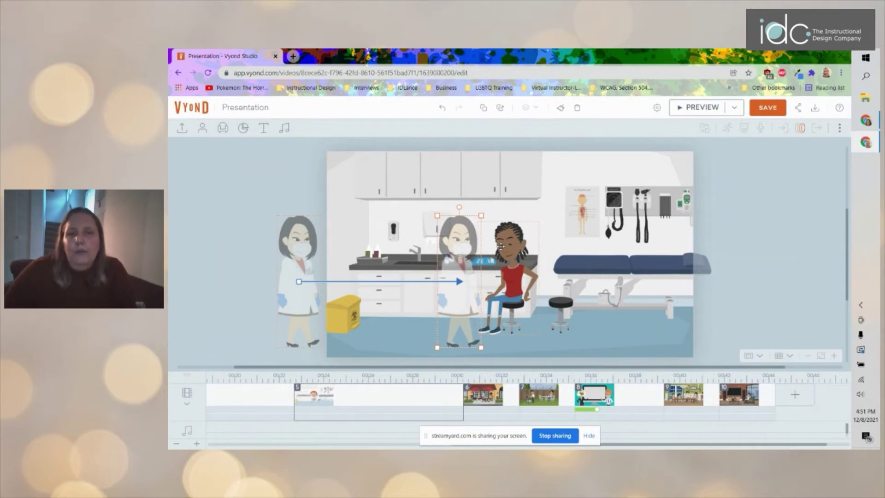
{"action": "key", "text": "Left"}
{"action": "key", "text": "Left"}
{"action": "key", "text": "Left"}
{"action": "key", "text": "Left"}
{"action": "key", "text": "Left"}
{"action": "key", "text": "Left"}
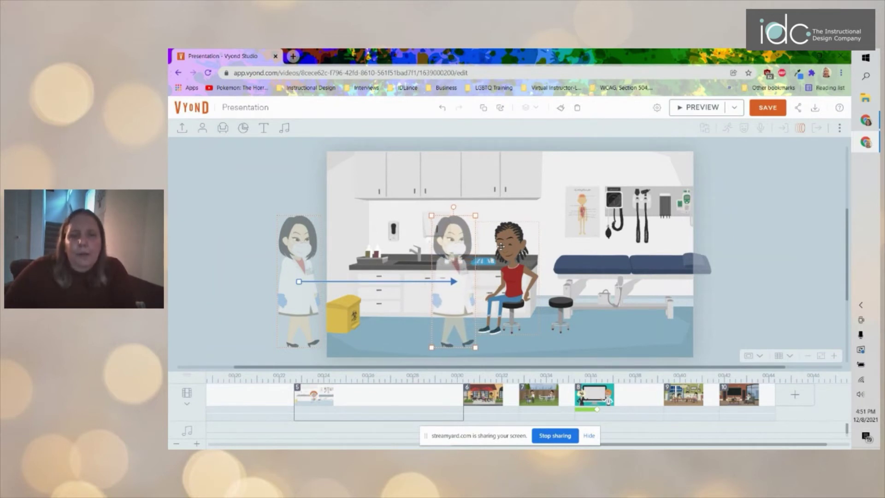
{"action": "key", "text": "Left"}
{"action": "key", "text": "Left"}
{"action": "key", "text": "Left"}
{"action": "key", "text": "Left"}
{"action": "key", "text": "Left"}
{"action": "key", "text": "Left"}
{"action": "key", "text": "Left"}
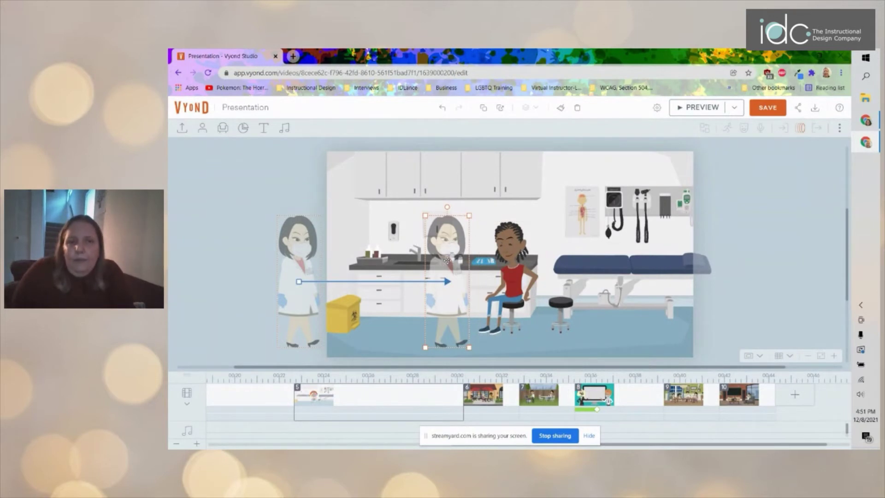
{"action": "left_click_drag", "start_coordinate": [446, 261], "coordinate": [445, 259]}
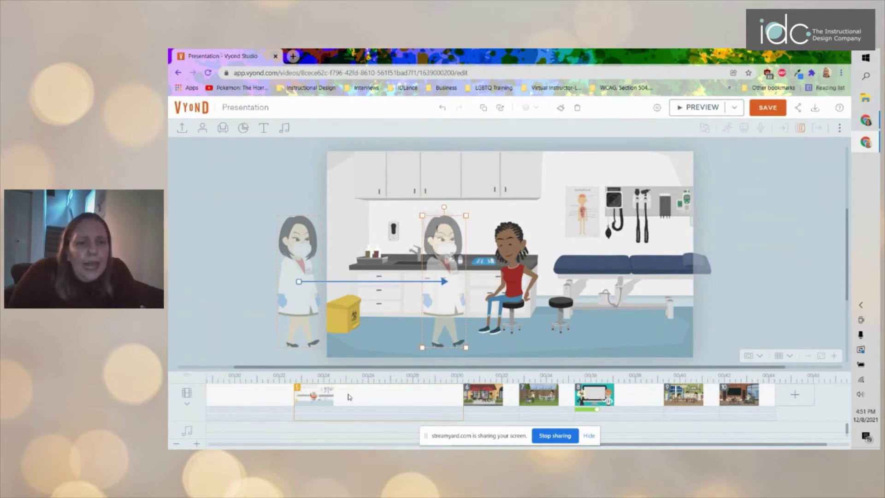
Step: Expand the scene's effects timeline, try ending the doctor's appearance before the scene ends, and undo that timing change
{"action": "left_click", "coordinate": [187, 407]}
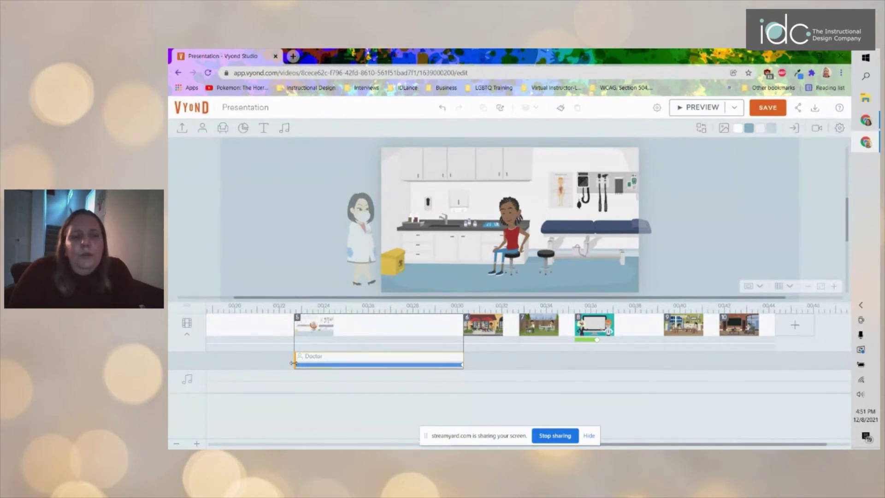
{"action": "left_click", "coordinate": [389, 355]}
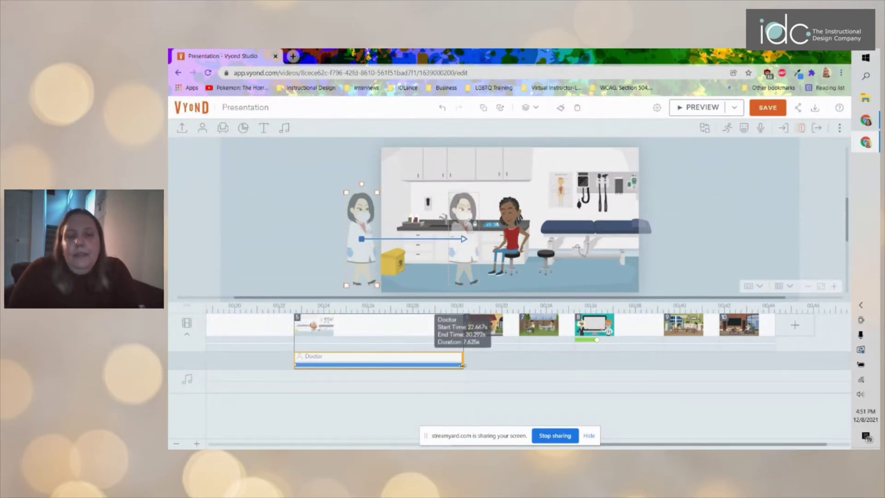
{"action": "left_click_drag", "start_coordinate": [465, 368], "coordinate": [424, 365]}
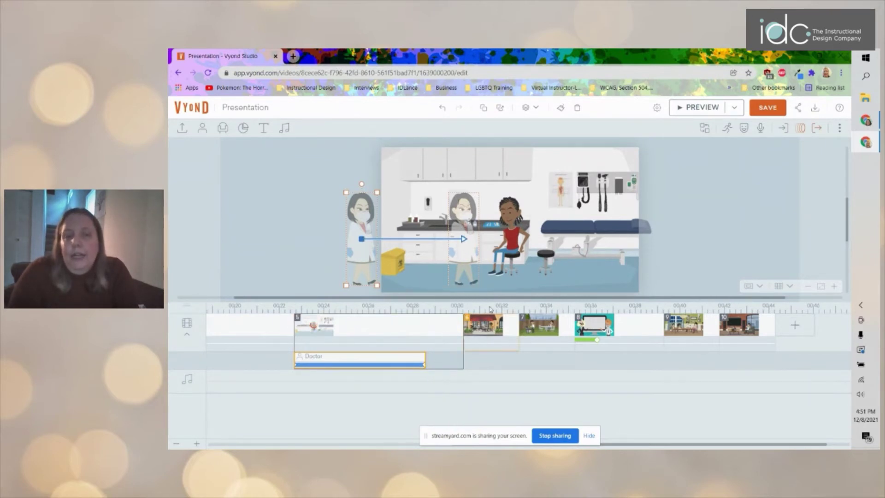
{"action": "left_click", "coordinate": [442, 111]}
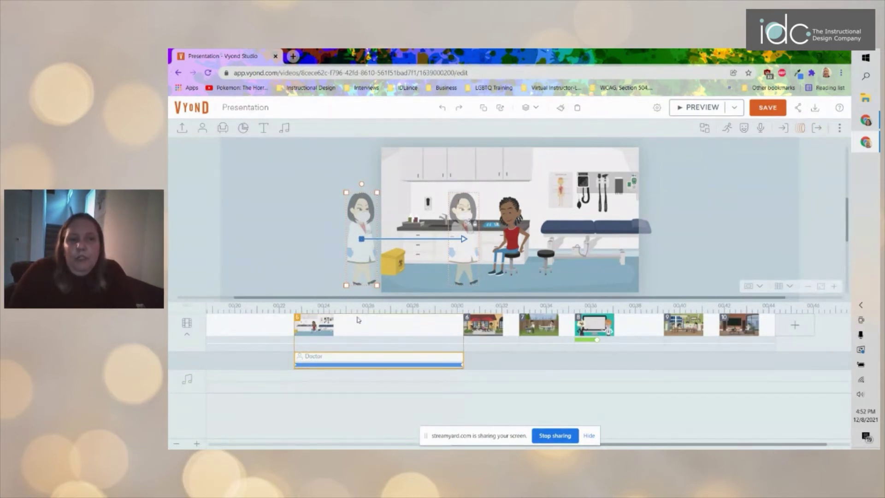
Step: Preview the doctor walking in, and shorten the exam room scene to about 5.6 seconds
{"action": "left_click", "coordinate": [707, 110]}
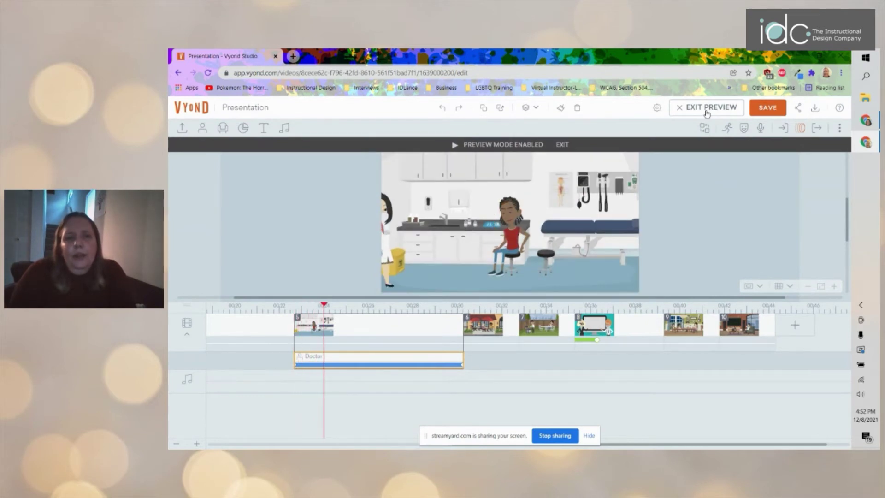
{"action": "mouse_move", "coordinate": [510, 220]}
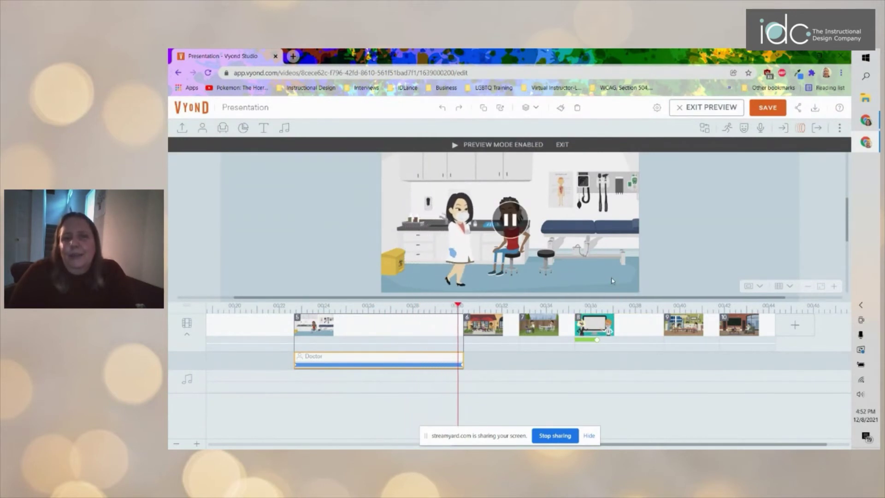
{"action": "left_click", "coordinate": [437, 327]}
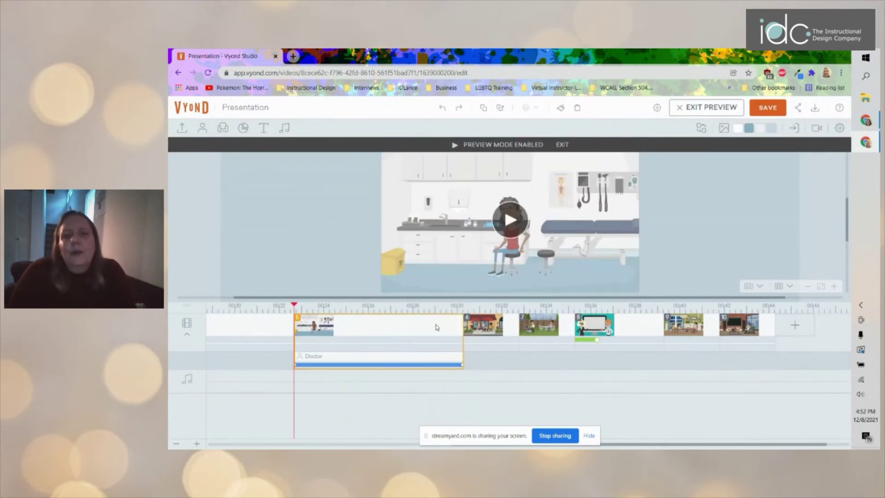
{"action": "left_click_drag", "start_coordinate": [463, 326], "coordinate": [420, 326]}
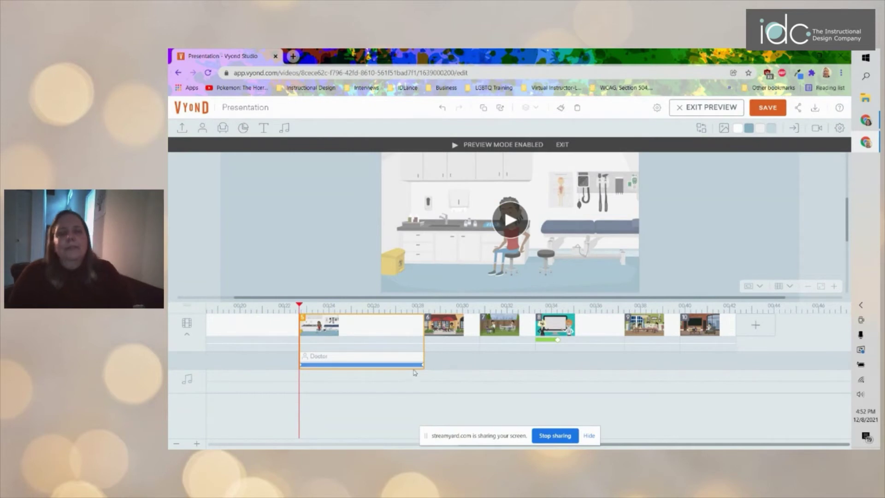
Step: Replay the shortened exam room scene to check the doctor's walking speed, and exit the preview
{"action": "left_click", "coordinate": [514, 222]}
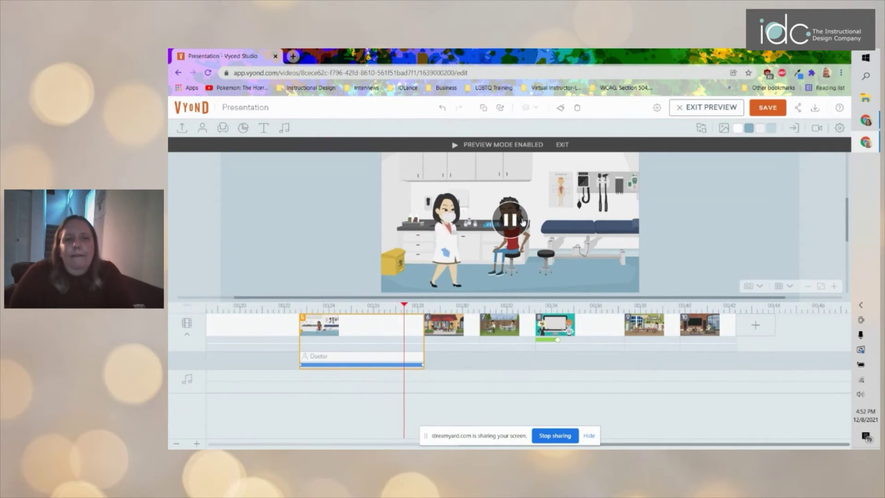
{"action": "left_click", "coordinate": [374, 336]}
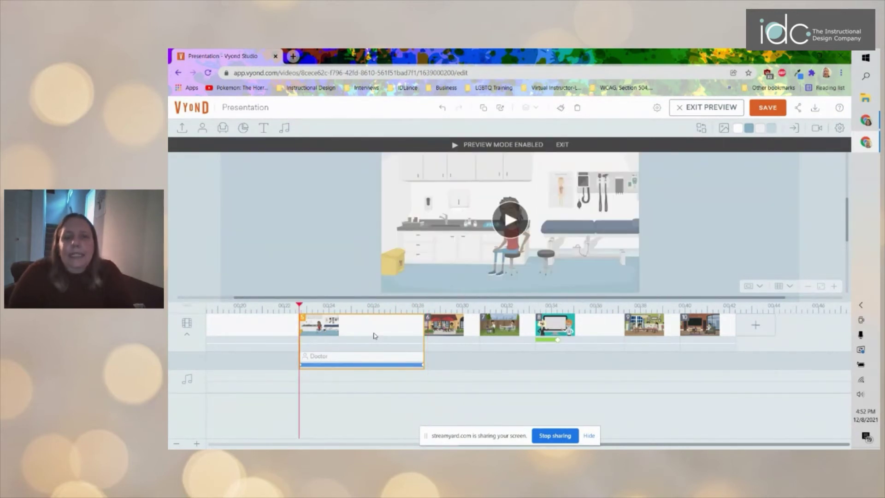
{"action": "left_click", "coordinate": [723, 107]}
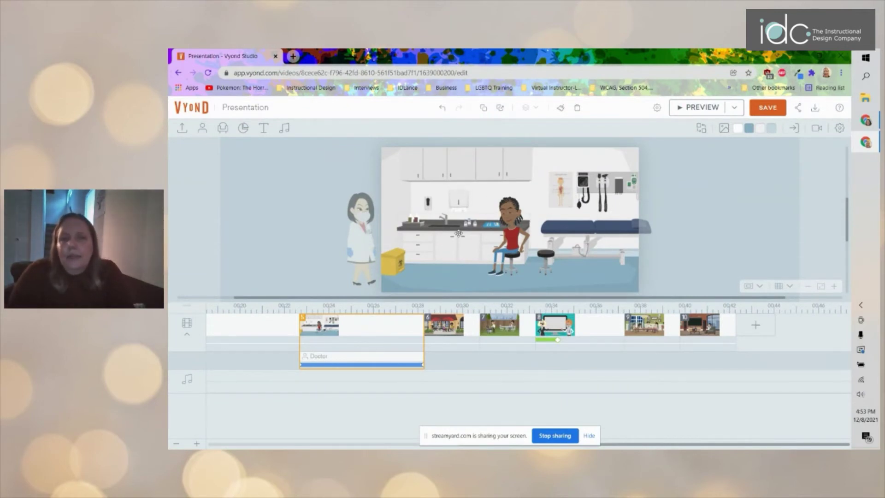
Step: Add a scene after the exam room scene with Continue Scene, carrying on from the doctor's final position
{"action": "right_click", "coordinate": [413, 330]}
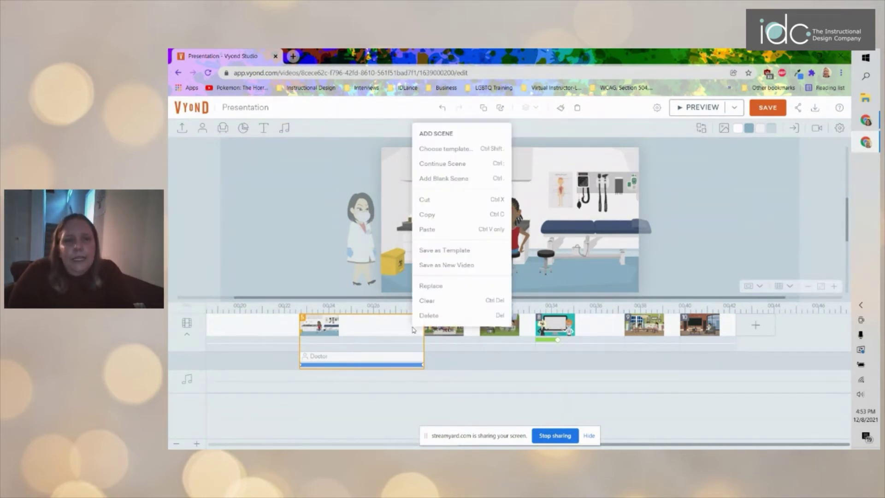
{"action": "left_click", "coordinate": [477, 170]}
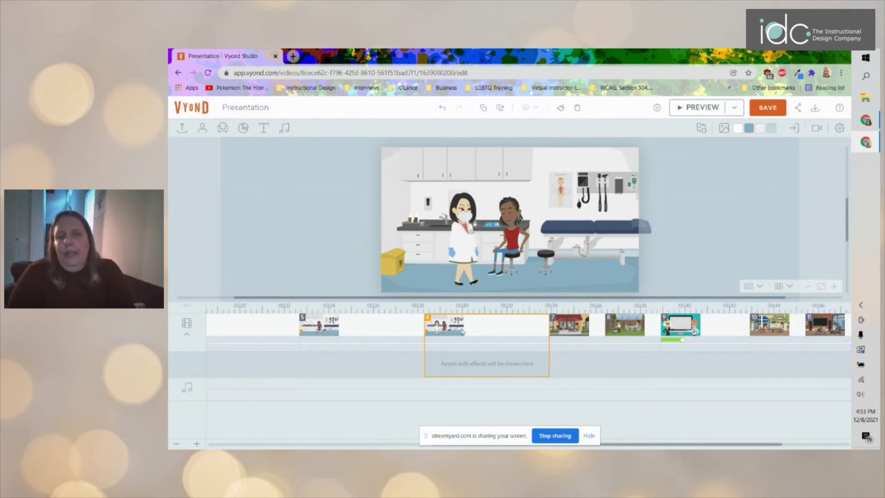
Step: Search the actions for the doctor in the continued scene for "talk" and look through the results
{"action": "left_click", "coordinate": [462, 240]}
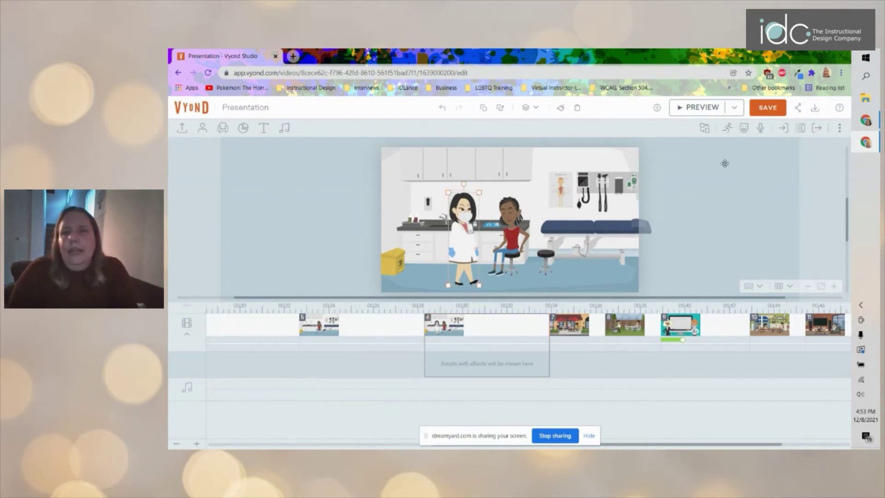
{"action": "left_click", "coordinate": [727, 128]}
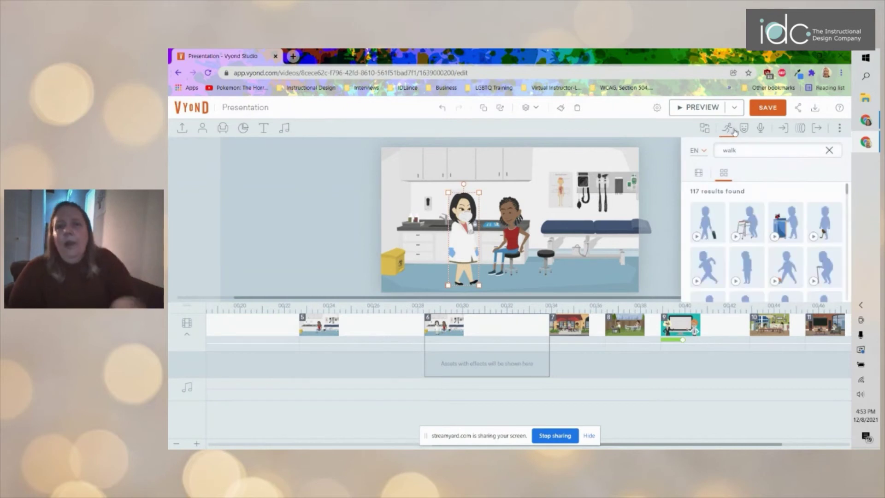
{"action": "double_click", "coordinate": [743, 152]}
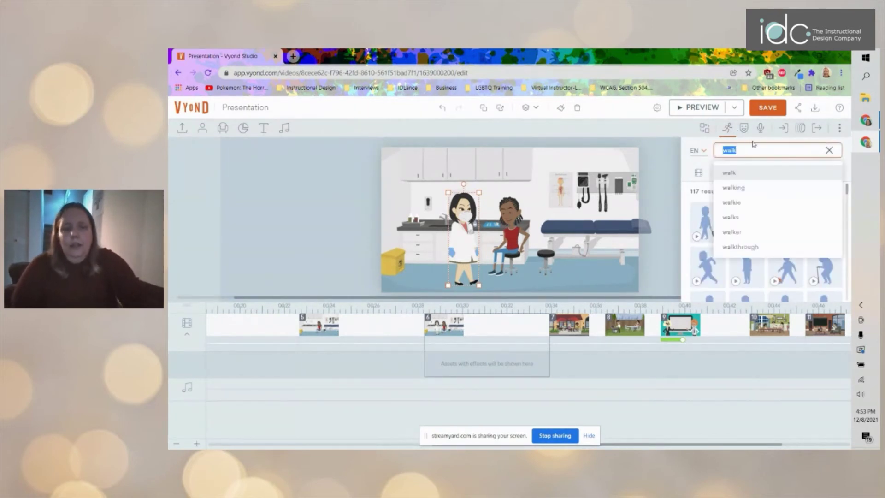
{"action": "type", "text": "talk"}
{"action": "key", "text": "Return"}
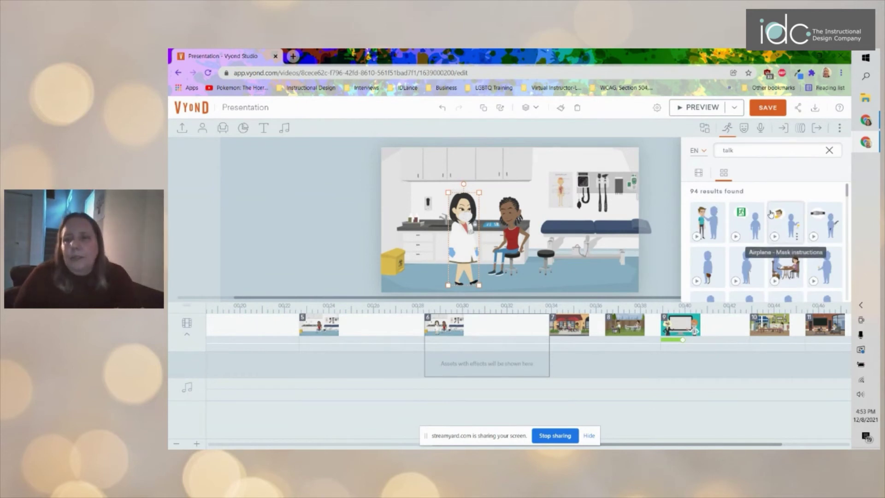
{"action": "scroll", "coordinate": [771, 215], "scroll_direction": "down", "scroll_amount": 2}
{"action": "scroll", "coordinate": [771, 214], "scroll_direction": "down", "scroll_amount": 4}
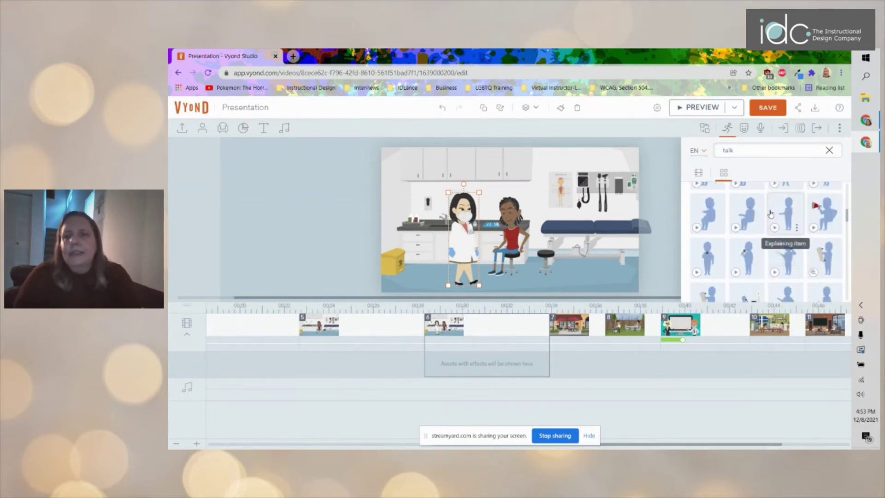
{"action": "scroll", "coordinate": [771, 213], "scroll_direction": "down", "scroll_amount": 5}
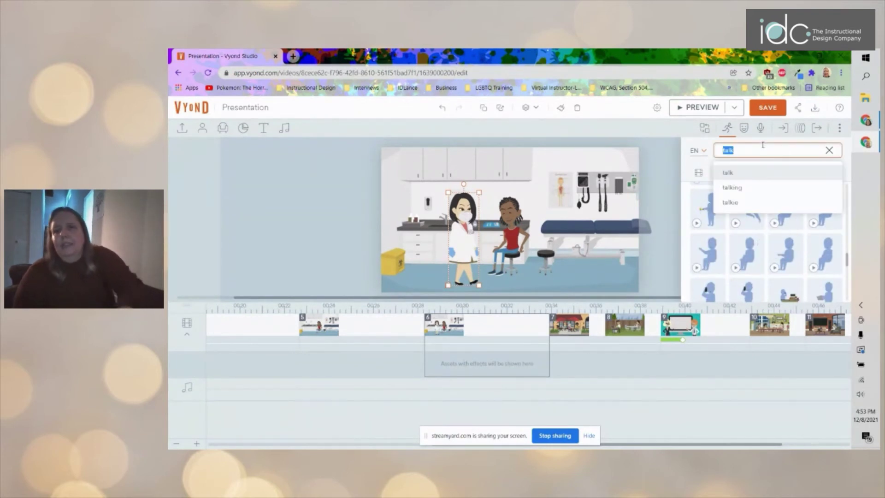
Step: Narrow the doctor's action search to "talk sit" and "talk stand" to compare sitting and standing talking poses
{"action": "left_click", "coordinate": [780, 144]}
{"action": "type", "text": "talk s"}
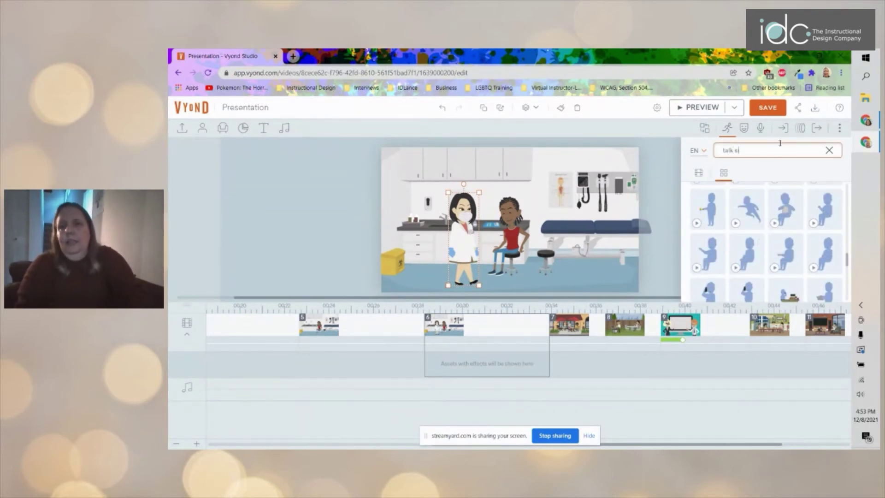
{"action": "type", "text": "it"}
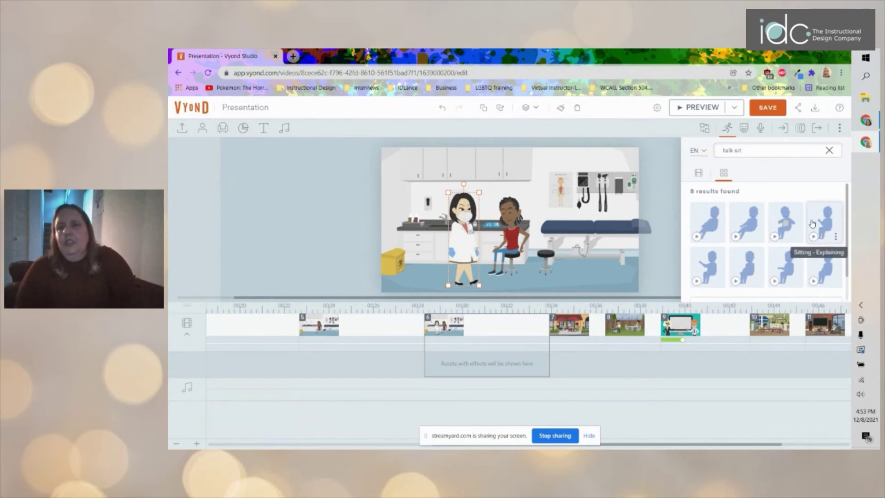
{"action": "left_click", "coordinate": [756, 148]}
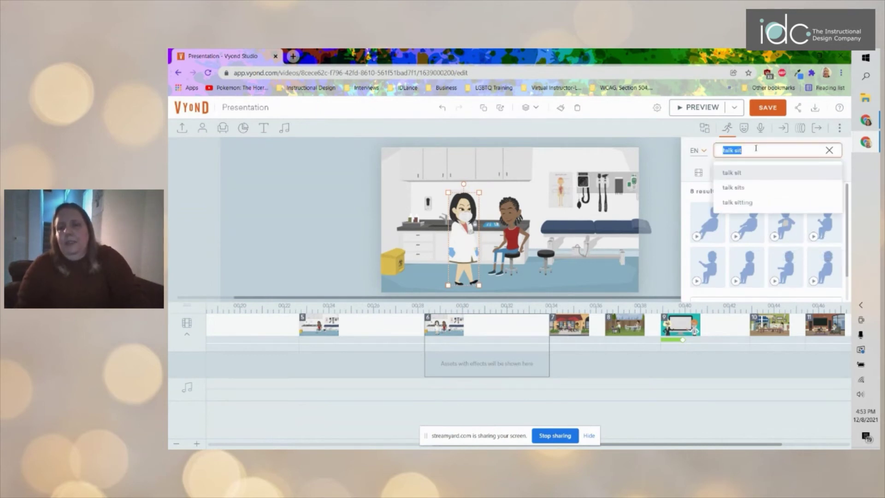
{"action": "type", "text": "talk stand"}
{"action": "key", "text": "Return"}
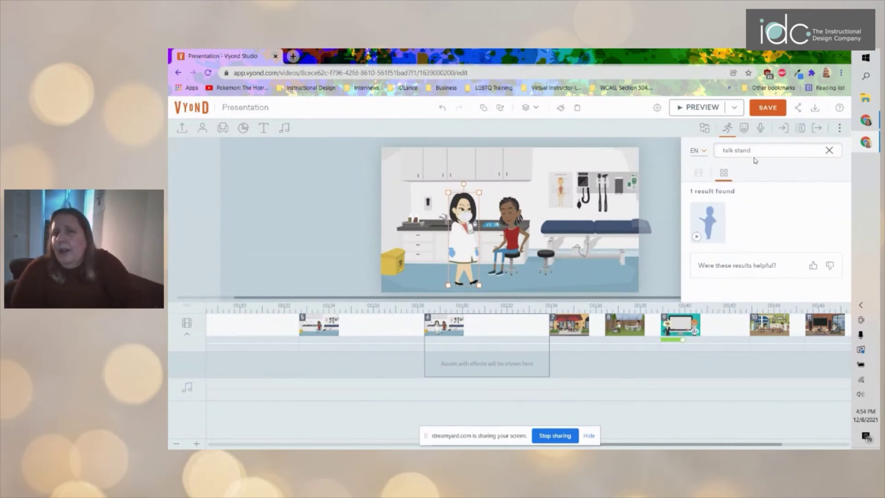
Step: Search the doctor's actions for "talk" and try a standing pose with one hand extended toward the patient
{"action": "left_click", "coordinate": [780, 150]}
{"action": "type", "text": "talk"}
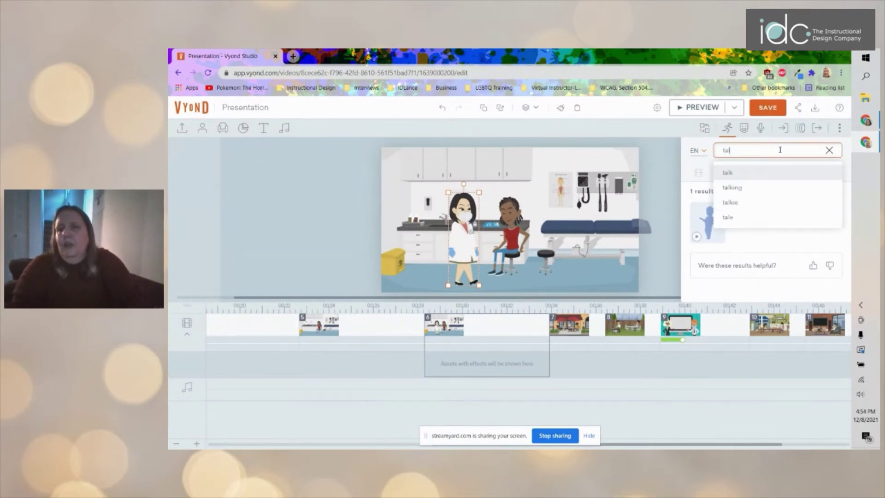
{"action": "key", "text": "Return"}
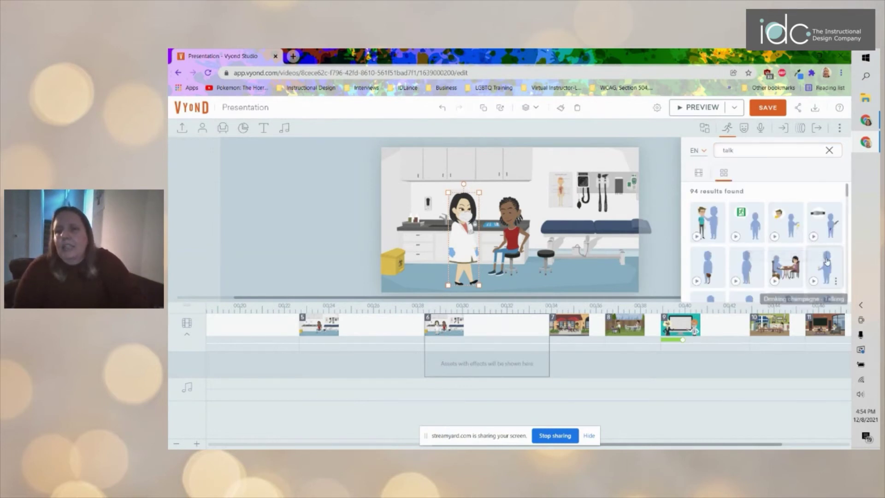
{"action": "scroll", "coordinate": [765, 230], "scroll_direction": "down", "scroll_amount": 1}
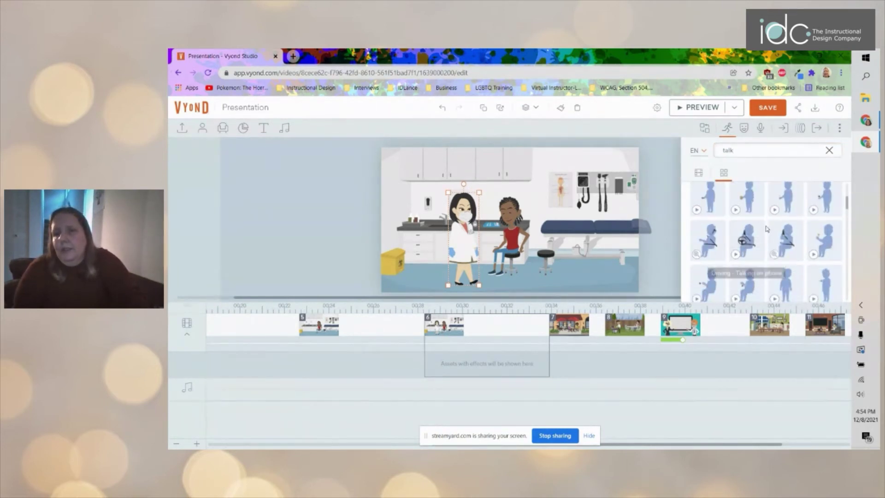
{"action": "scroll", "coordinate": [788, 226], "scroll_direction": "down", "scroll_amount": 2}
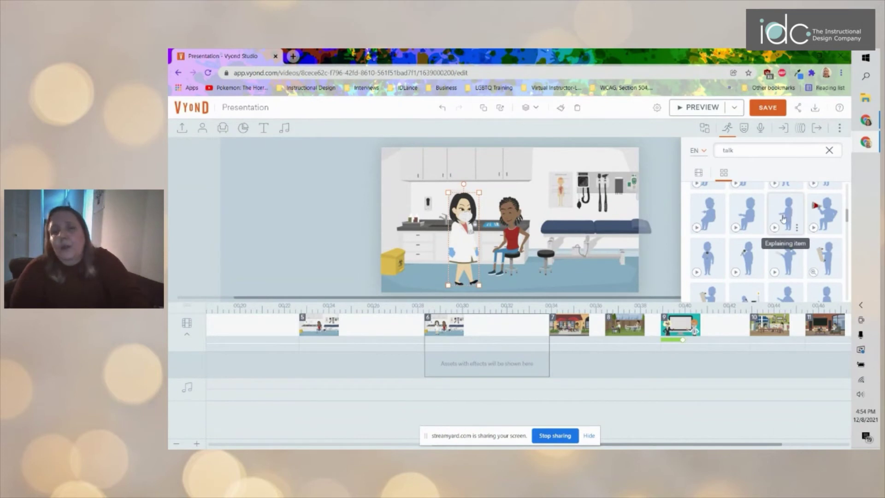
{"action": "scroll", "coordinate": [786, 207], "scroll_direction": "down", "scroll_amount": 2}
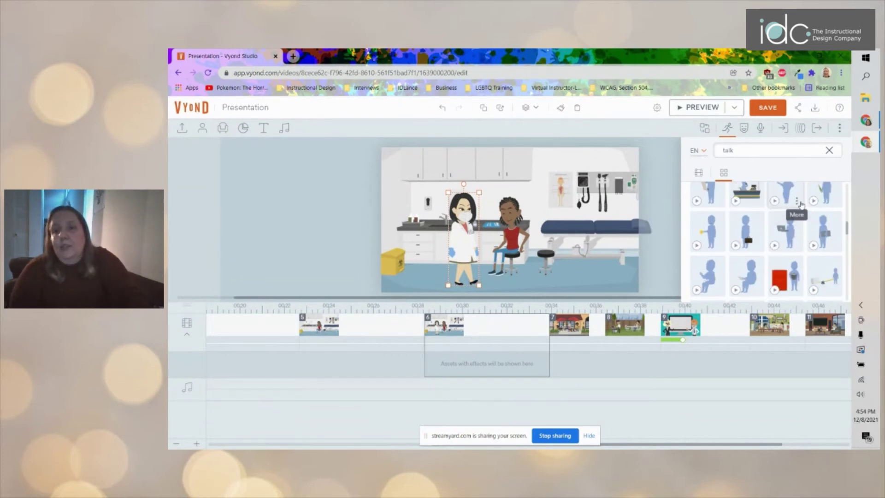
{"action": "left_click", "coordinate": [797, 202]}
{"action": "left_click", "coordinate": [784, 222]}
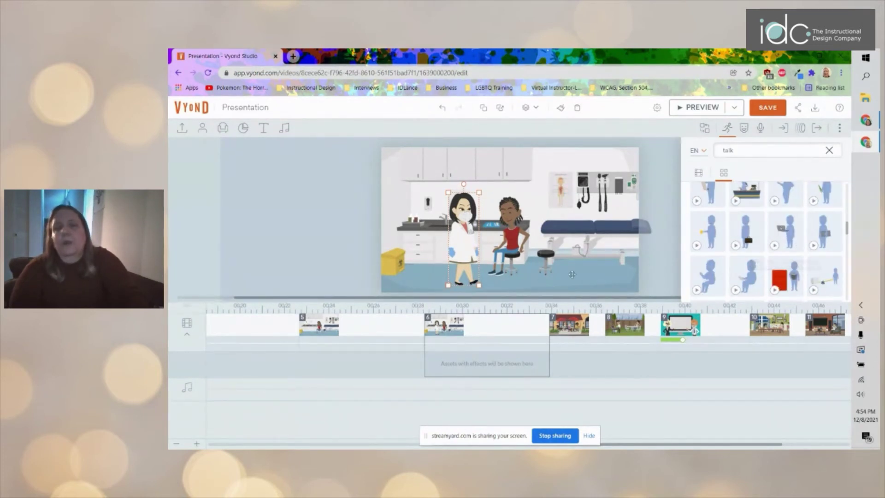
{"action": "left_click", "coordinate": [788, 202]}
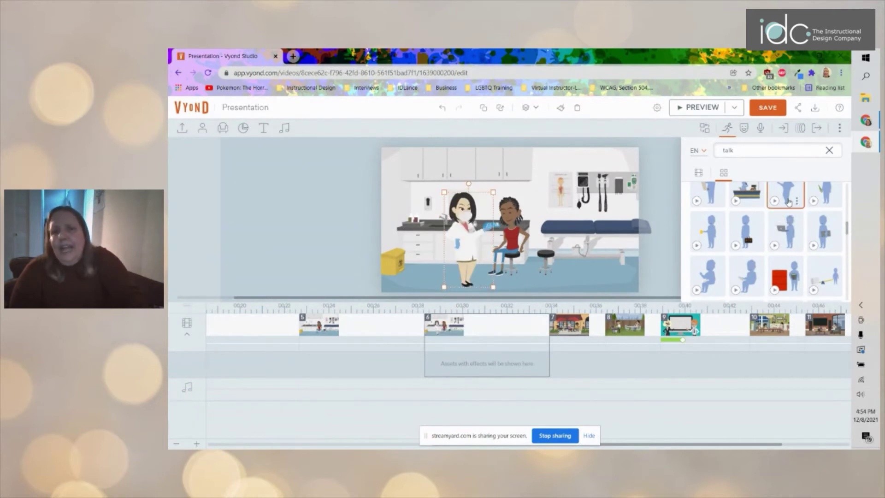
Step: Change the doctor's action to a calmer standing talking pose with her arms close to her body
{"action": "scroll", "coordinate": [760, 228], "scroll_direction": "down", "scroll_amount": 5}
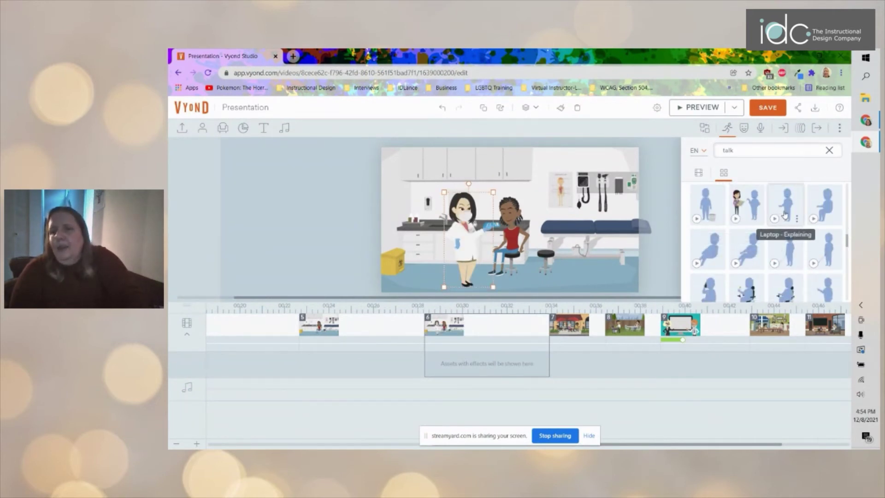
{"action": "scroll", "coordinate": [785, 216], "scroll_direction": "down", "scroll_amount": 4}
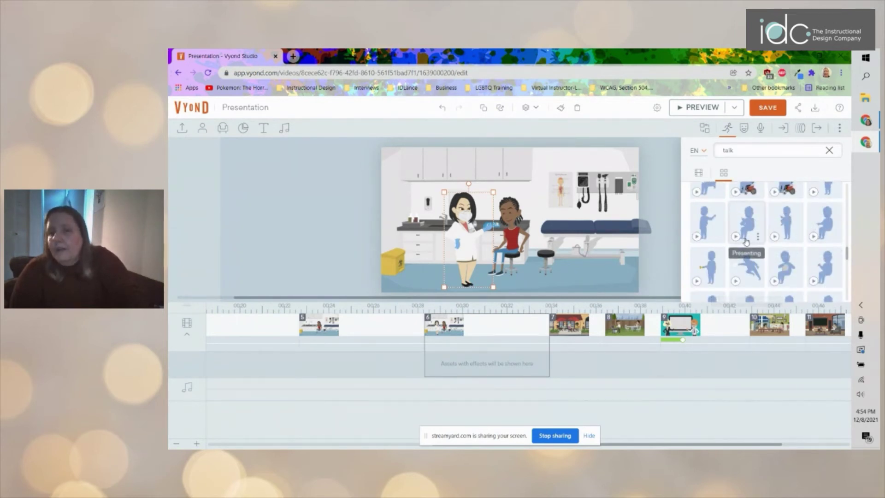
{"action": "scroll", "coordinate": [765, 222], "scroll_direction": "down", "scroll_amount": 2}
{"action": "scroll", "coordinate": [774, 220], "scroll_direction": "down", "scroll_amount": 3}
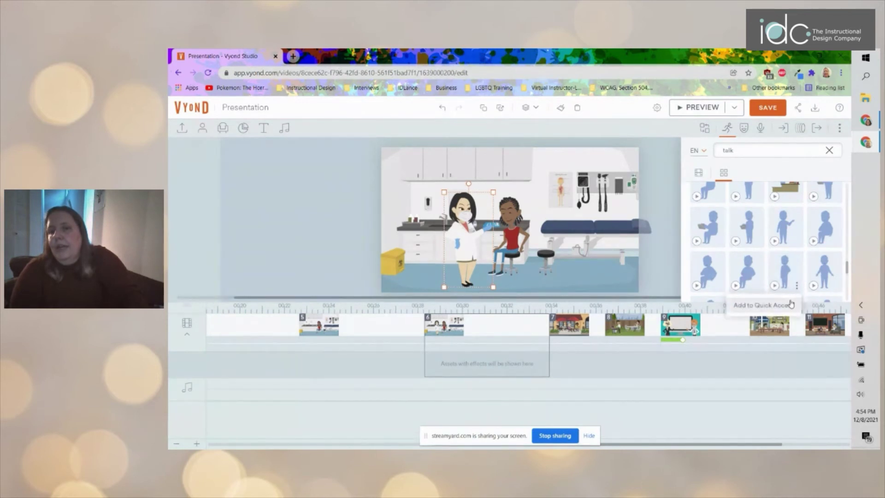
{"action": "left_click", "coordinate": [789, 278]}
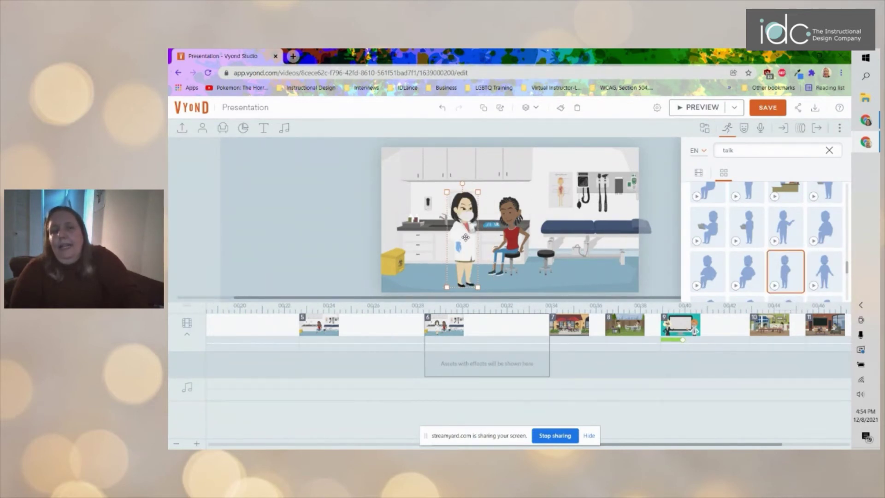
{"action": "right_click", "coordinate": [466, 237]}
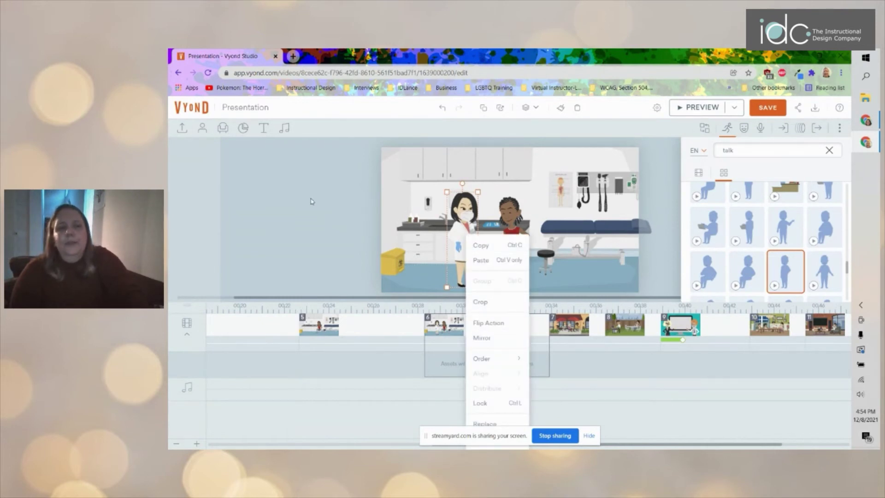
{"action": "left_click", "coordinate": [311, 202]}
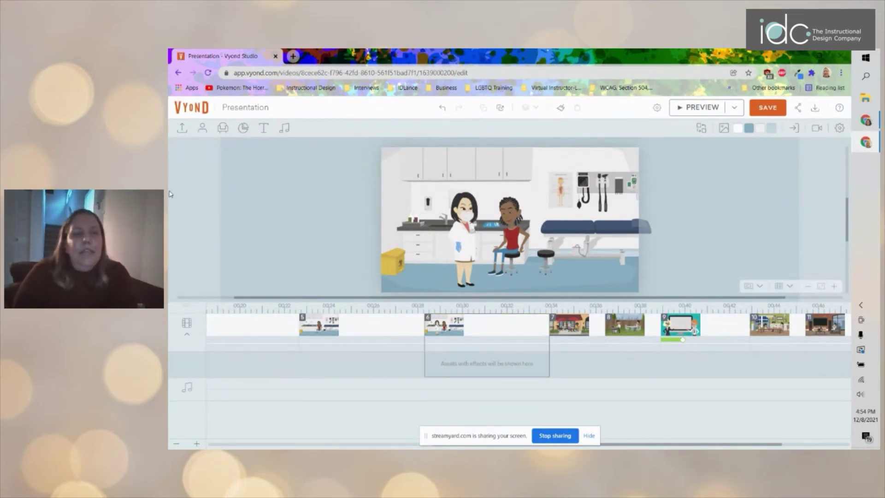
Step: Add the imported audio "Unconscious Bias Narrator Voiceover.mp3" to the timeline, starting at scene 6
{"action": "left_click", "coordinate": [182, 127]}
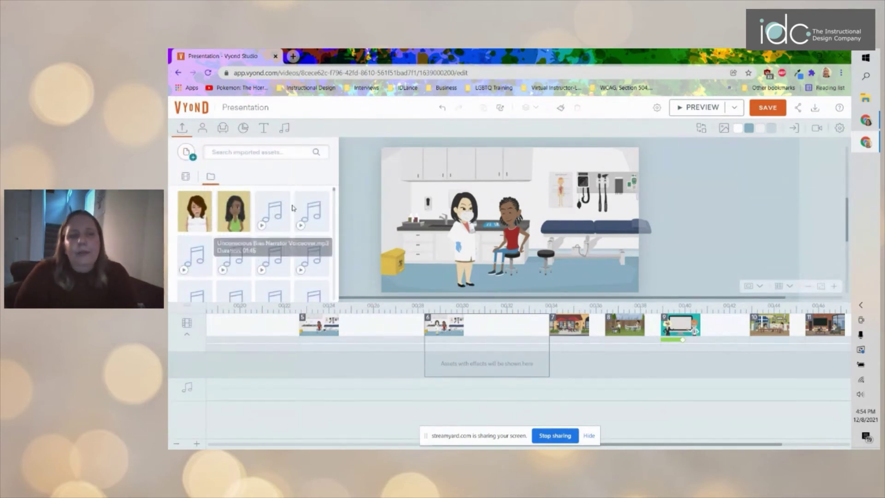
{"action": "left_click", "coordinate": [277, 207]}
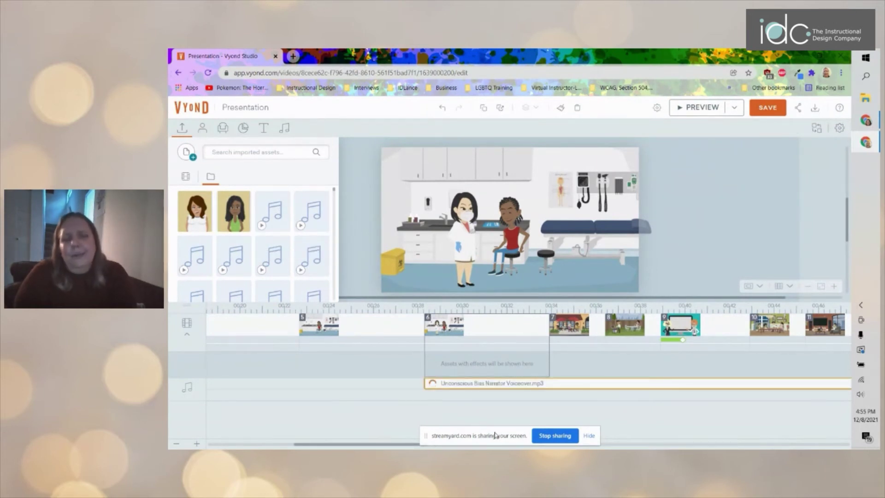
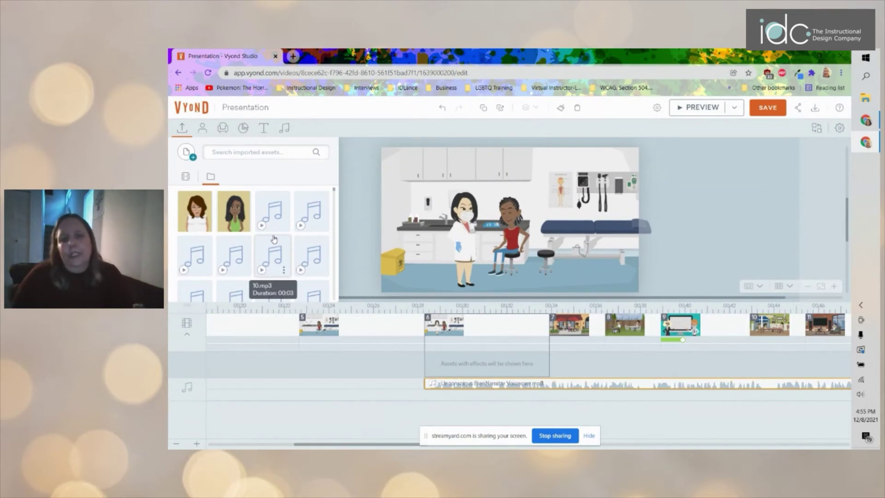
{"action": "left_click", "coordinate": [181, 128]}
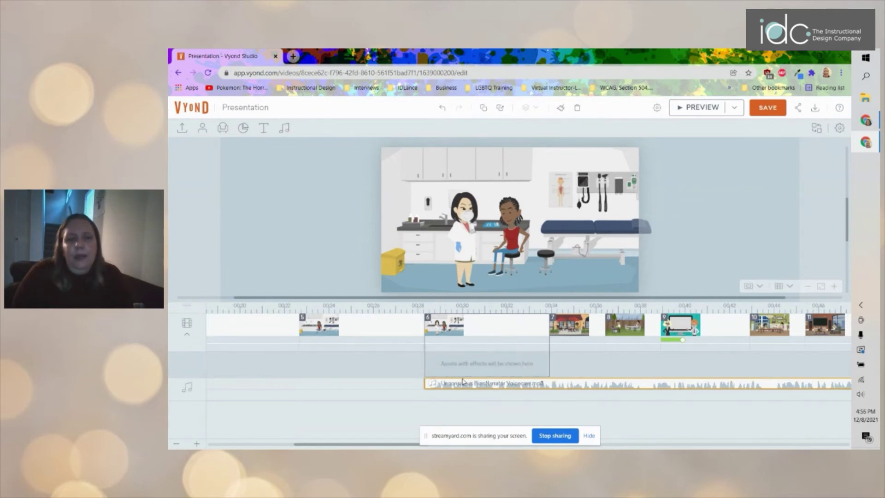
Step: Assign the narrator voiceover to the seated patient in the audio clip's settings
{"action": "right_click", "coordinate": [463, 384]}
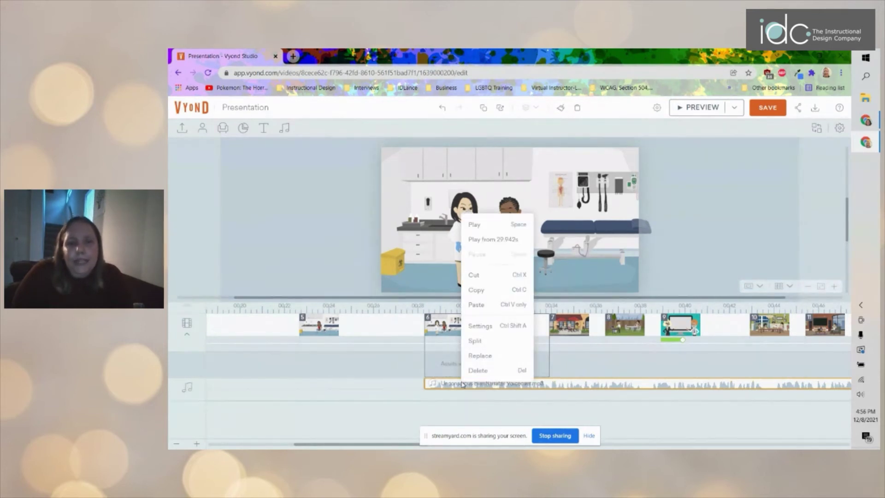
{"action": "left_click", "coordinate": [482, 329]}
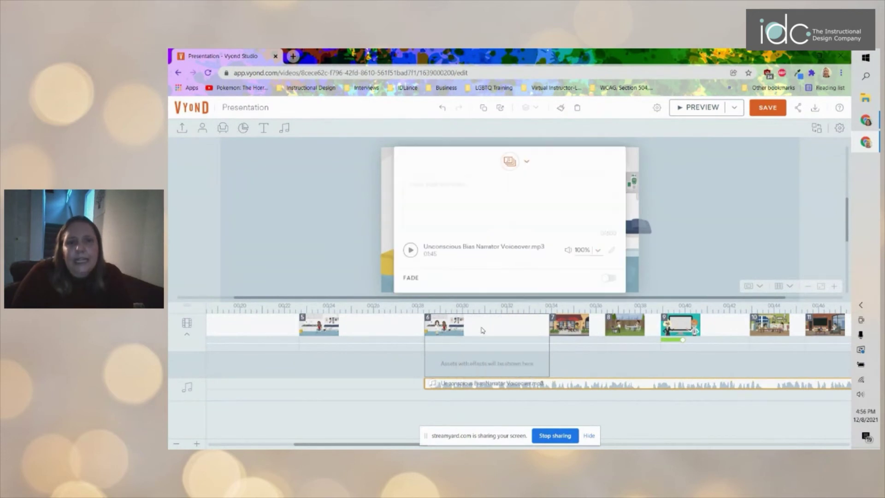
{"action": "left_click", "coordinate": [524, 164]}
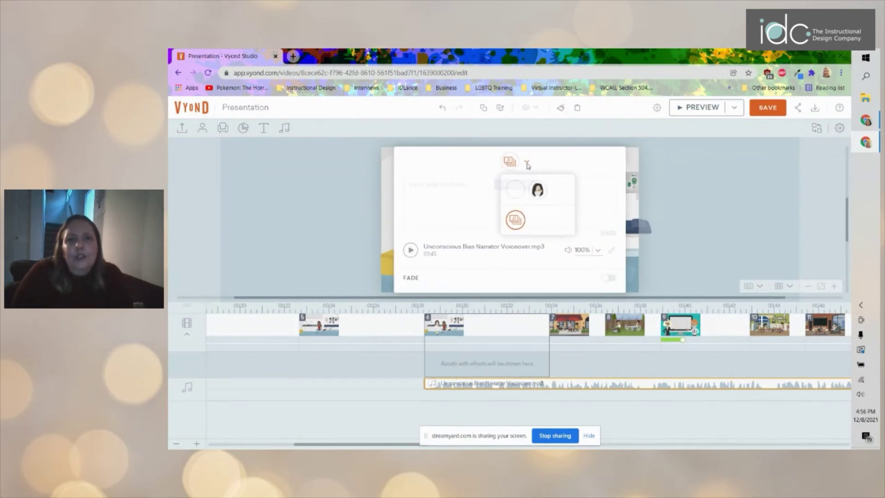
{"action": "left_click", "coordinate": [515, 190]}
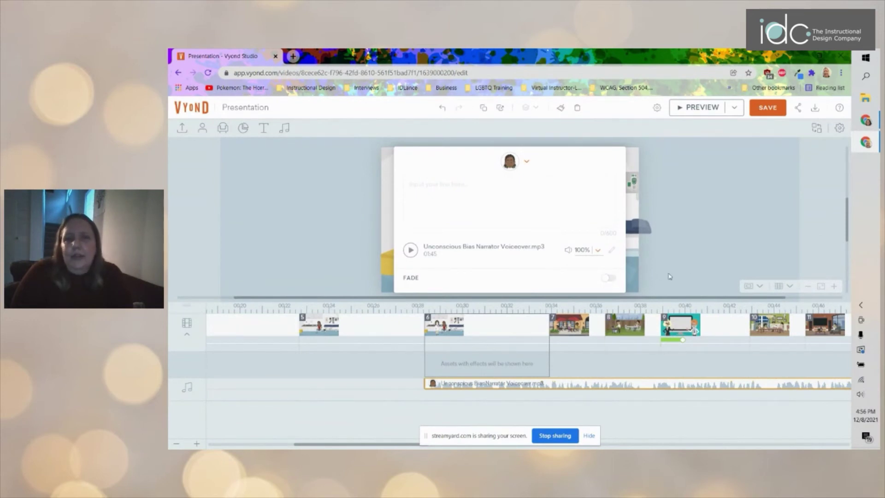
{"action": "left_click", "coordinate": [706, 245]}
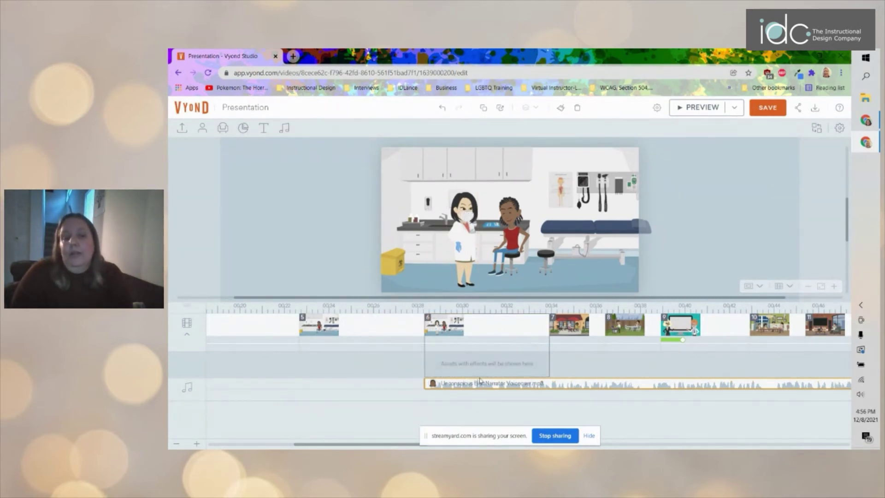
Step: Add a scene after scene 6 with Continue Scene, carrying on with the doctor and the seated patient
{"action": "left_click", "coordinate": [510, 341]}
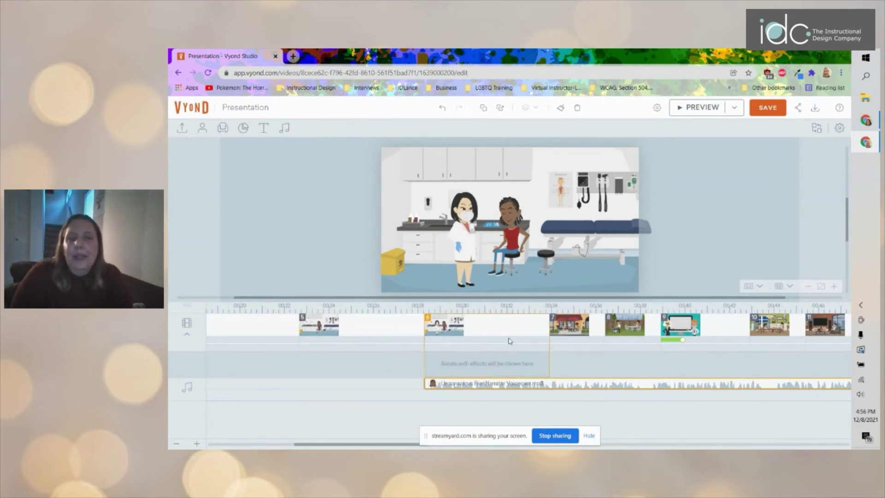
{"action": "right_click", "coordinate": [534, 324]}
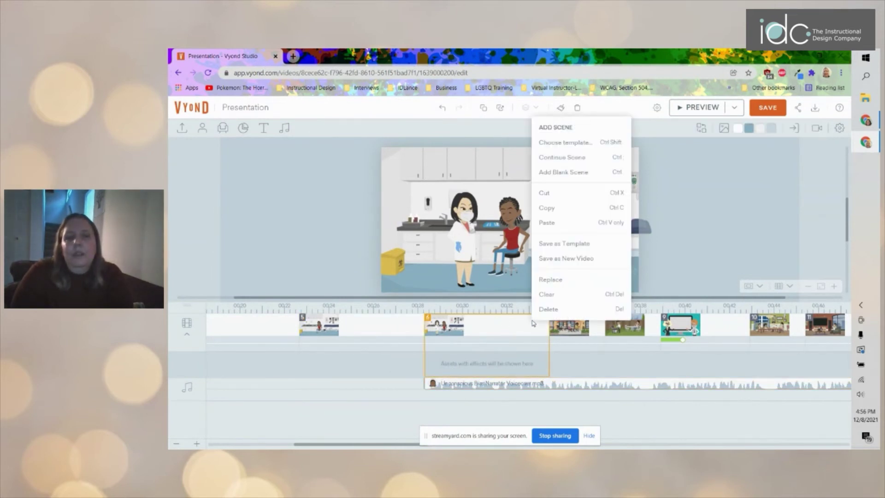
{"action": "left_click", "coordinate": [564, 160]}
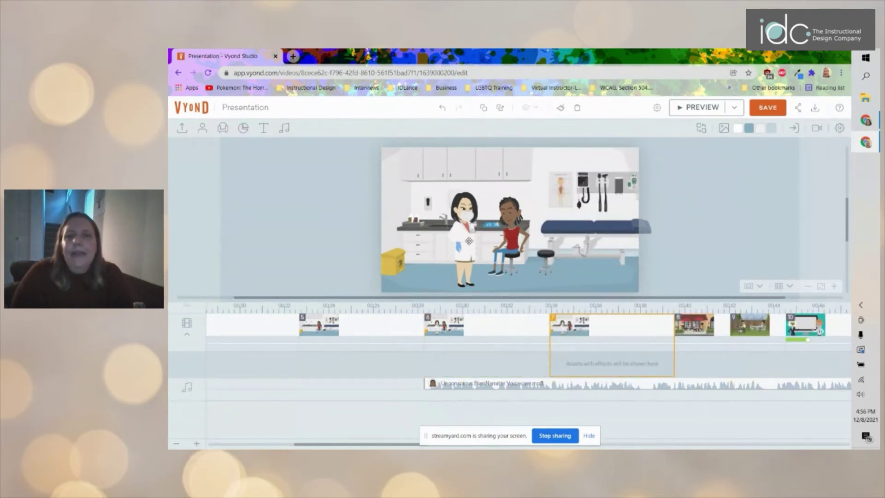
Step: Search the doctor's actions in scene 7 for "shot", apply a standing injection pose, and look through the remaining results
{"action": "left_click", "coordinate": [469, 240]}
{"action": "left_click", "coordinate": [727, 128]}
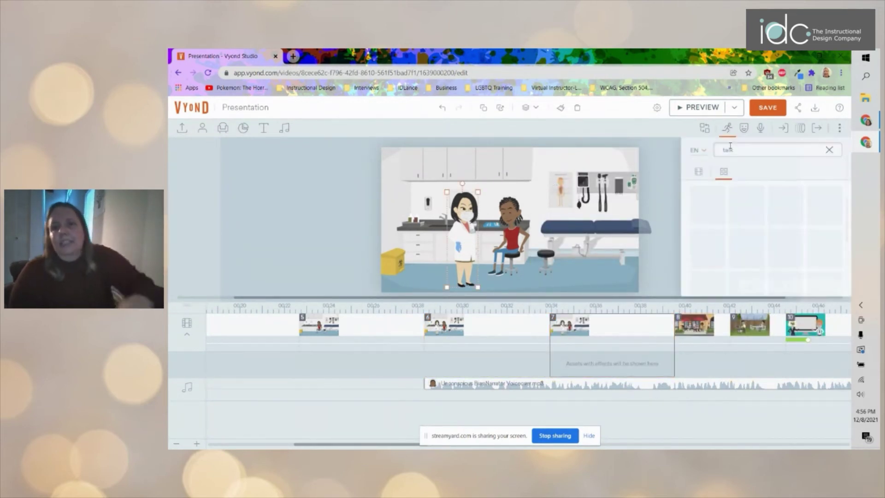
{"action": "double_click", "coordinate": [731, 149]}
{"action": "type", "text": "sh"}
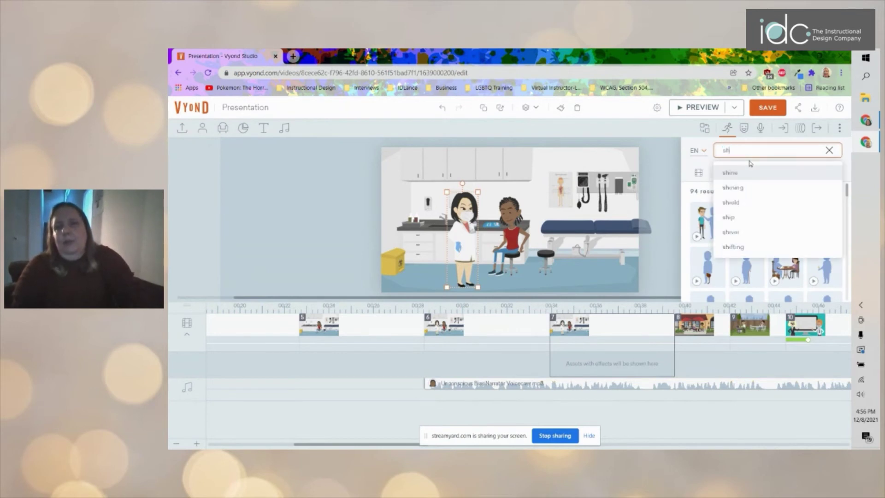
{"action": "type", "text": "ot"}
{"action": "key", "text": "Return"}
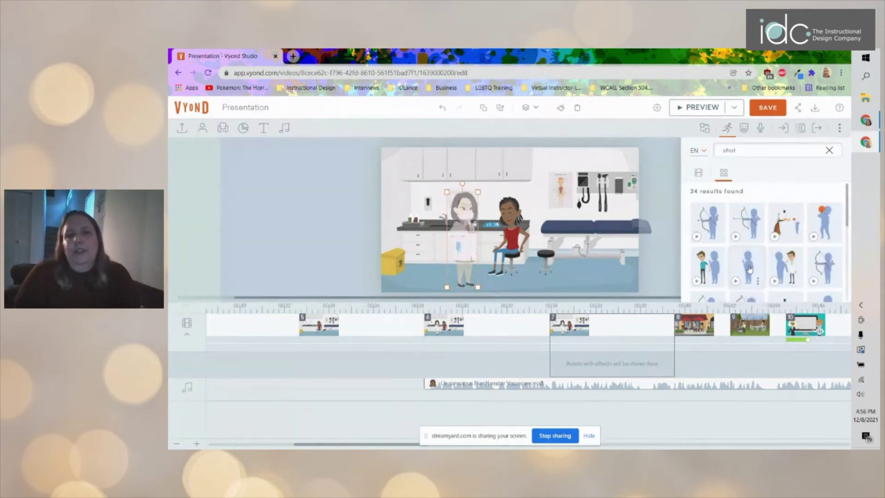
{"action": "scroll", "coordinate": [761, 258], "scroll_direction": "down", "scroll_amount": 3}
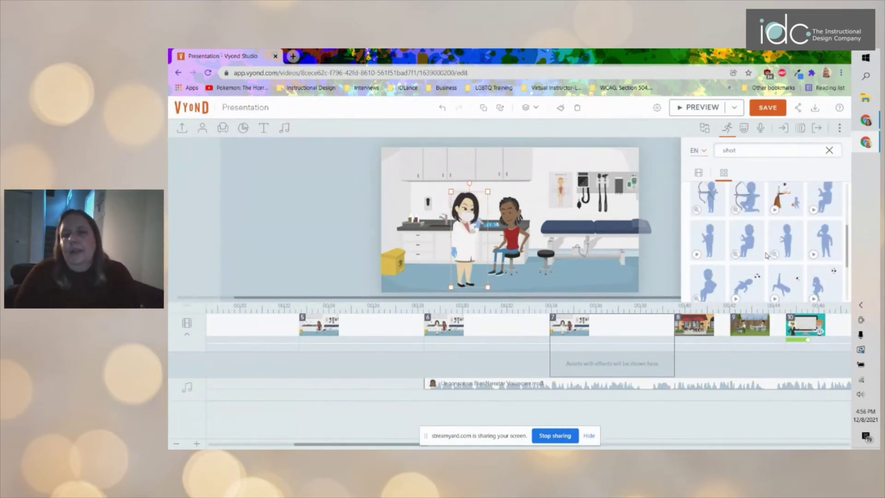
{"action": "scroll", "coordinate": [766, 255], "scroll_direction": "down", "scroll_amount": 2}
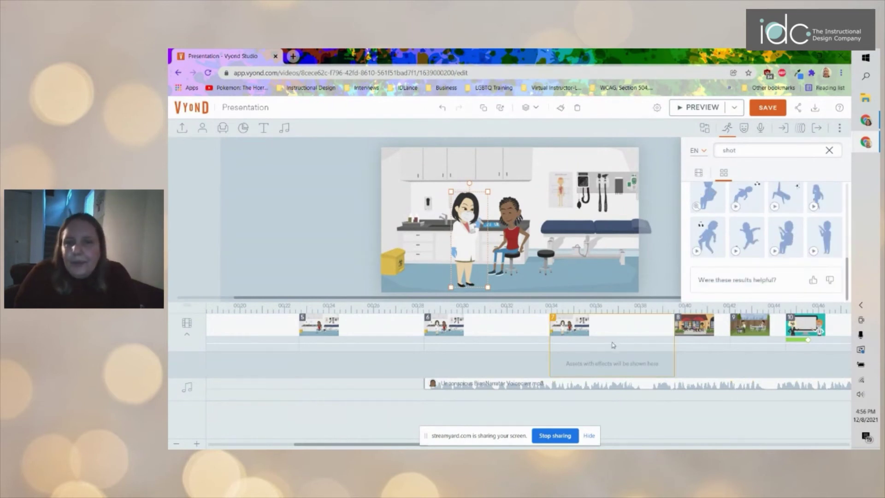
Step: Search the elderly woman's actions in café scene 8 for "coffee" and apply a seated coffee-drinking pose to her
{"action": "left_click", "coordinate": [699, 332]}
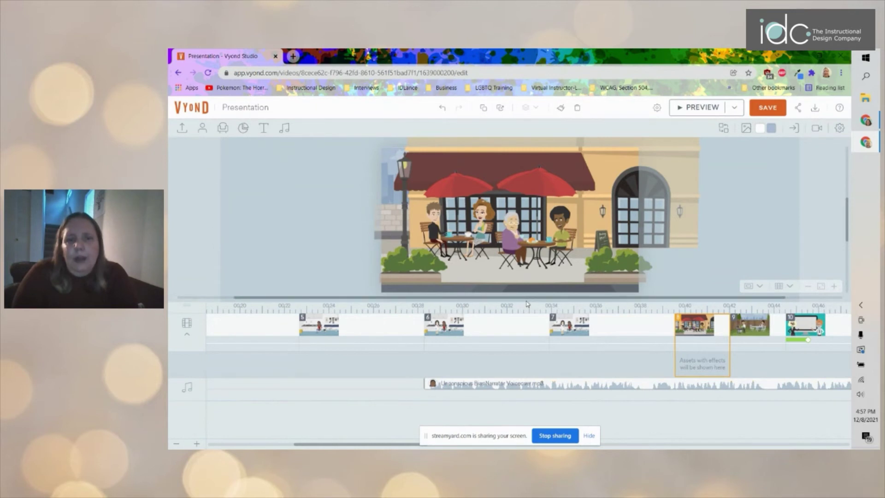
{"action": "left_click_drag", "start_coordinate": [525, 302], "coordinate": [541, 443]}
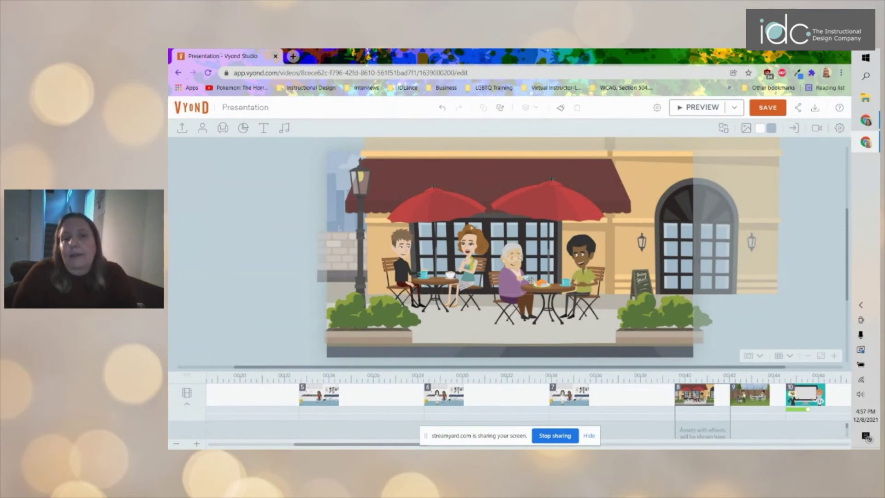
{"action": "left_click", "coordinate": [510, 269]}
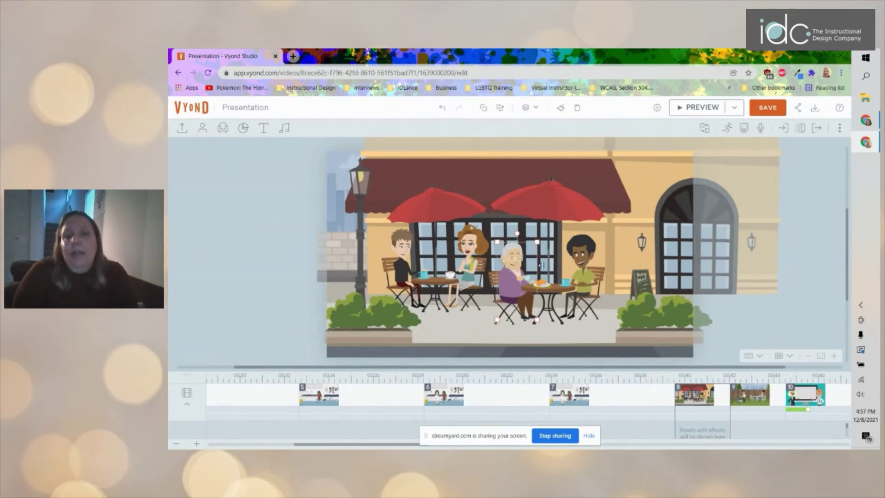
{"action": "left_click", "coordinate": [728, 130]}
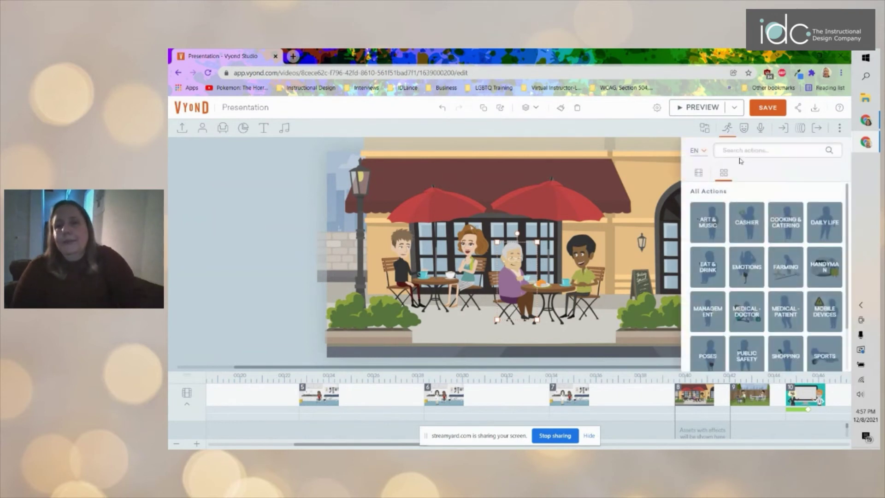
{"action": "left_click", "coordinate": [738, 151]}
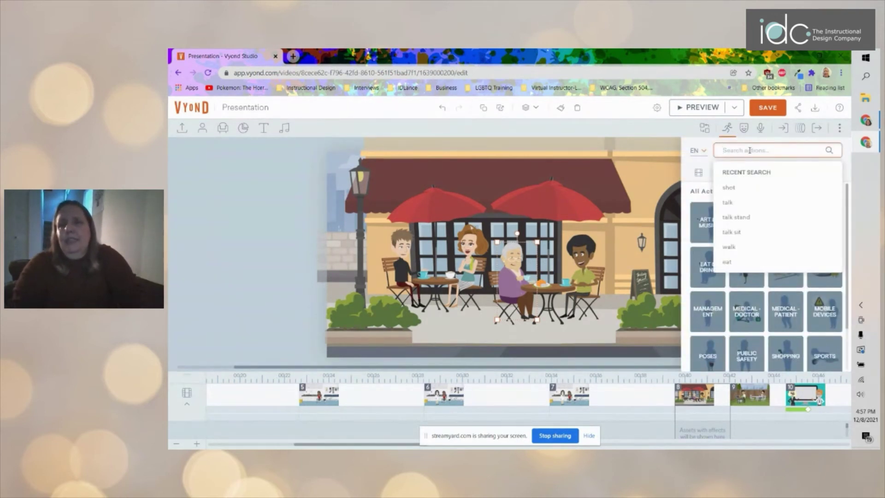
{"action": "type", "text": "c"}
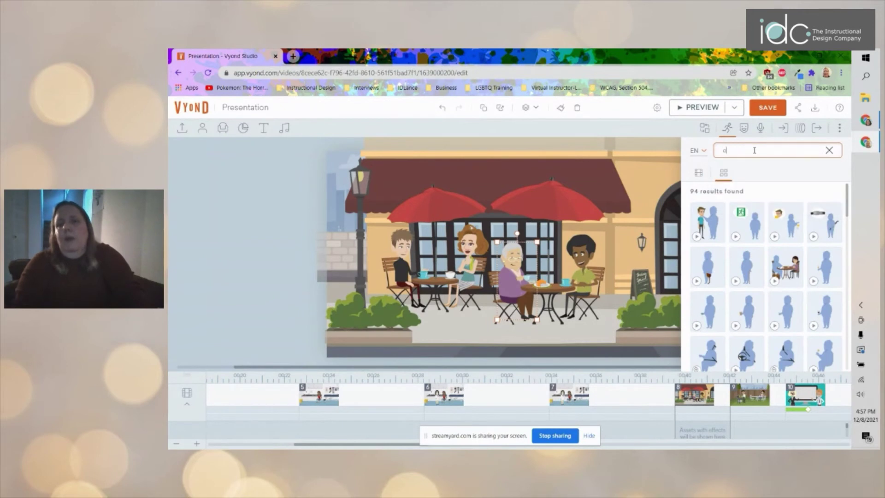
{"action": "type", "text": "offee"}
{"action": "key", "text": "Return"}
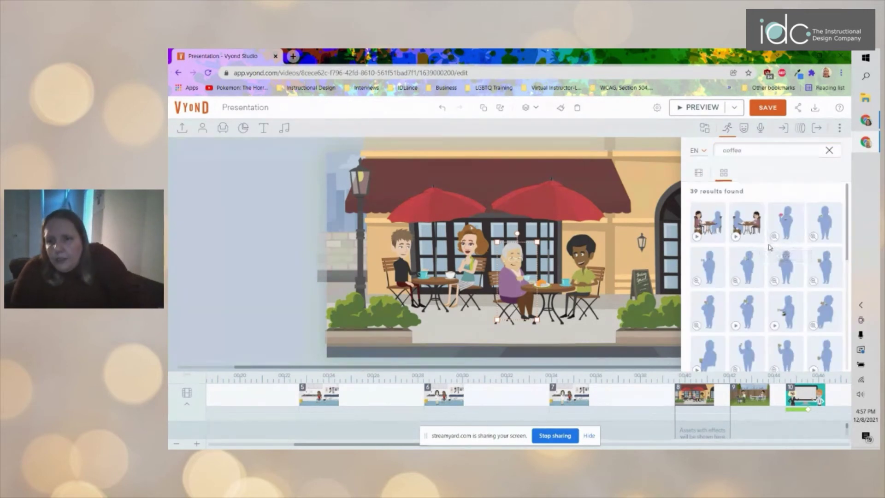
{"action": "scroll", "coordinate": [807, 267], "scroll_direction": "down", "scroll_amount": 1}
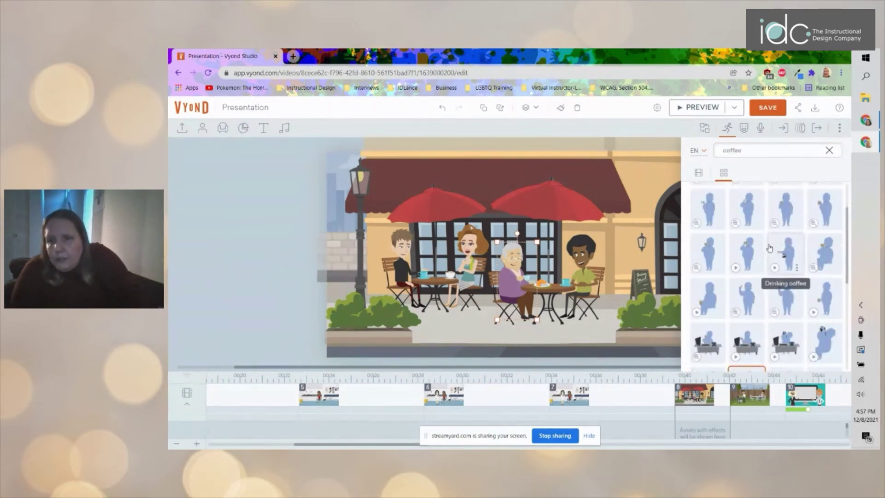
{"action": "left_click", "coordinate": [820, 255]}
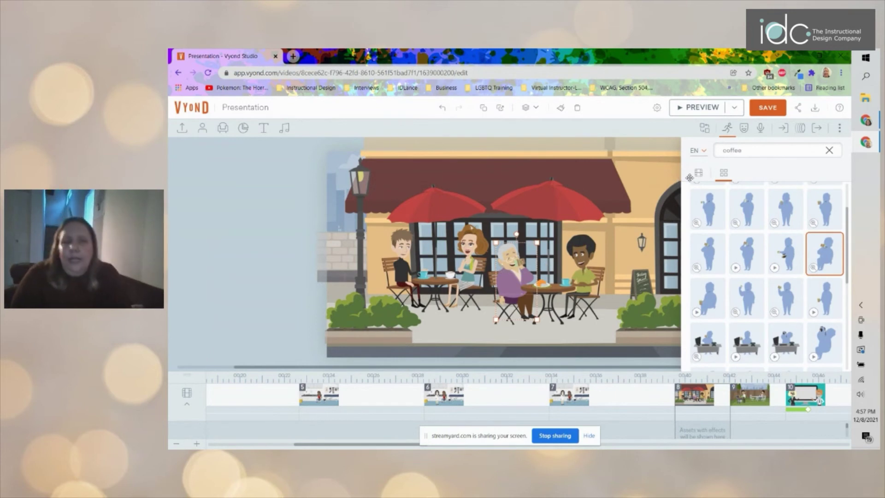
{"action": "left_click", "coordinate": [728, 130]}
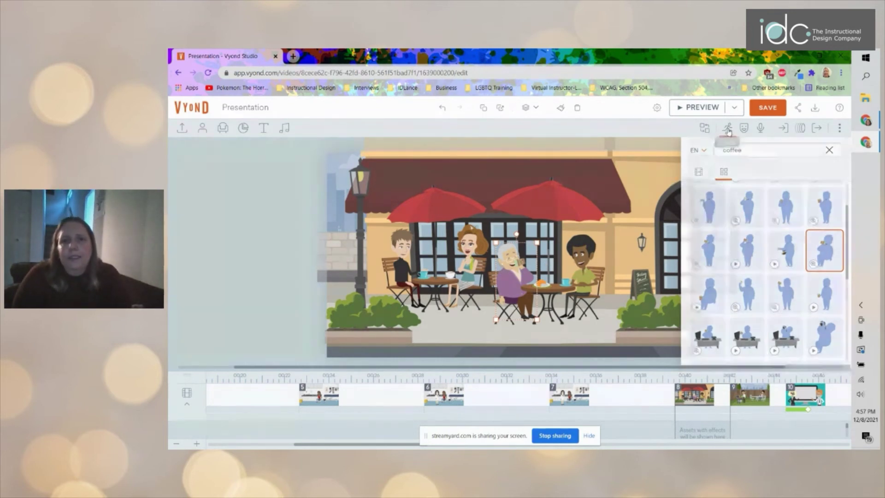
{"action": "left_click", "coordinate": [580, 243]}
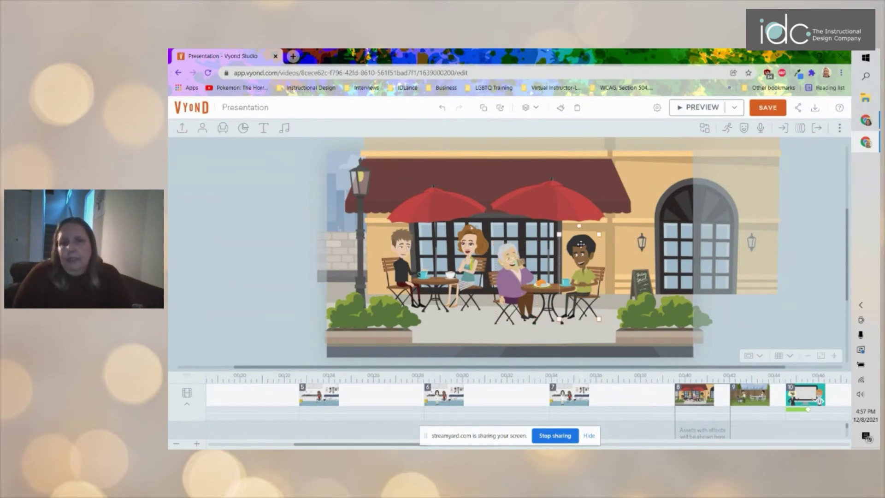
{"action": "left_click", "coordinate": [202, 128]}
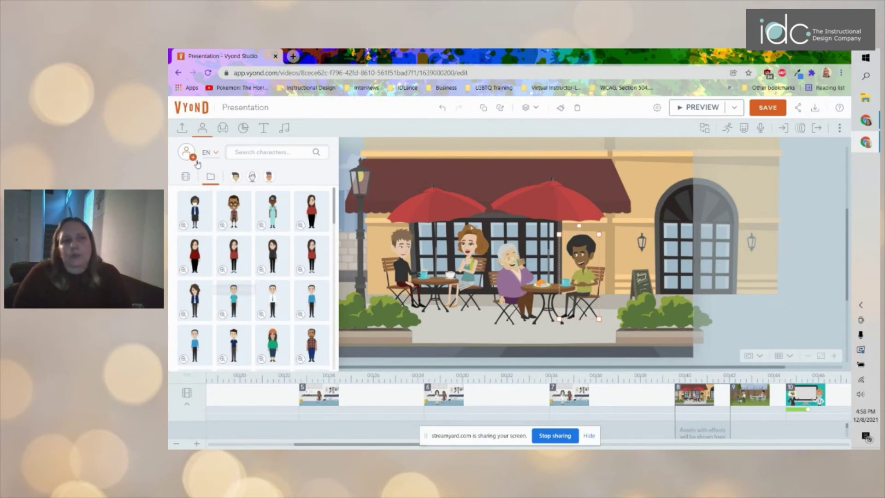
{"action": "left_click", "coordinate": [203, 129]}
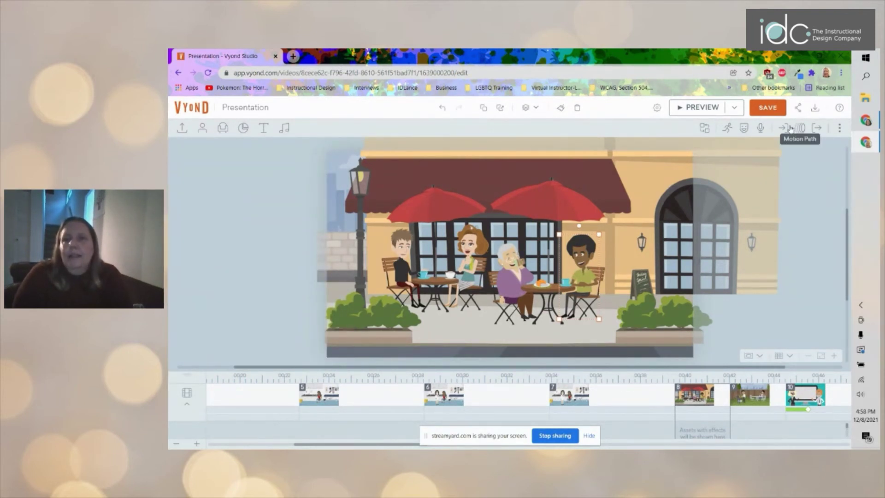
Step: Add a camera to scene 8 with a movement ending on the elderly woman and man's table, end size about 252 × 142 px
{"action": "left_click", "coordinate": [657, 173]}
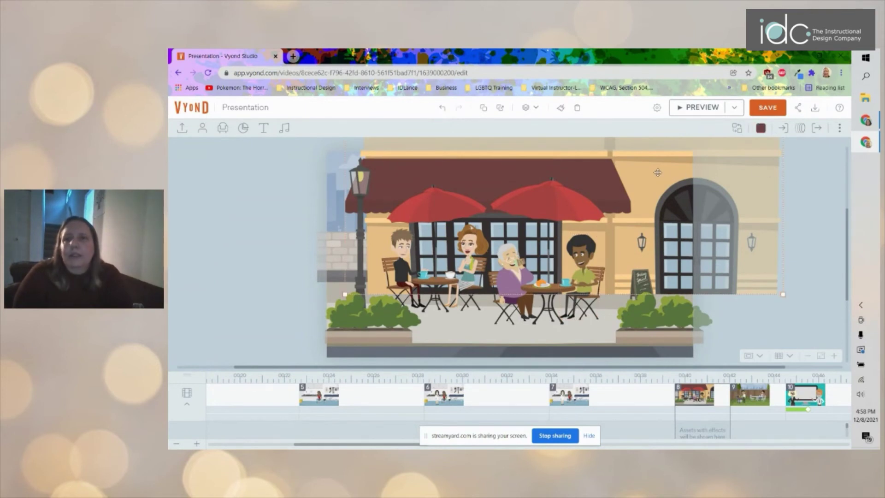
{"action": "left_click", "coordinate": [807, 152]}
{"action": "left_click", "coordinate": [817, 128]}
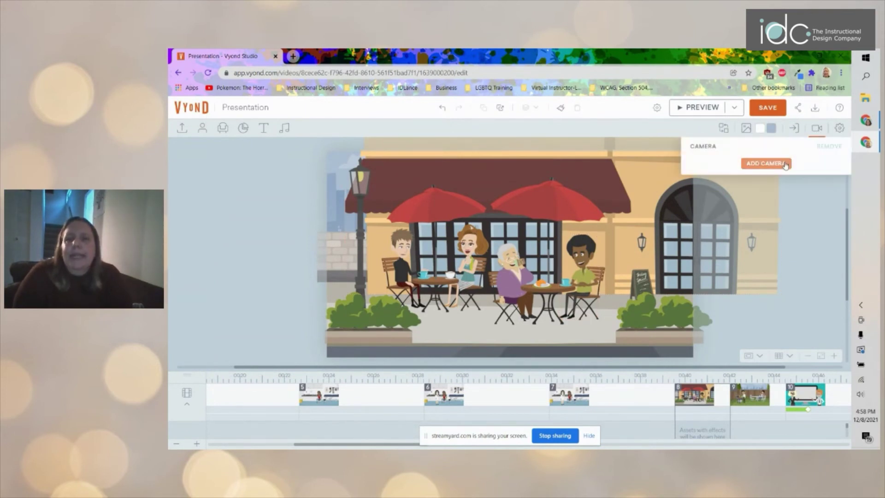
{"action": "left_click", "coordinate": [786, 165]}
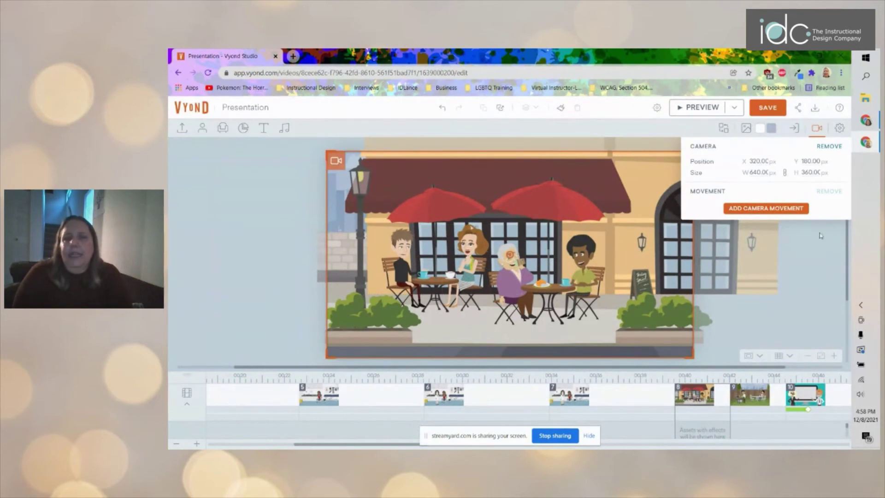
{"action": "left_click", "coordinate": [786, 210]}
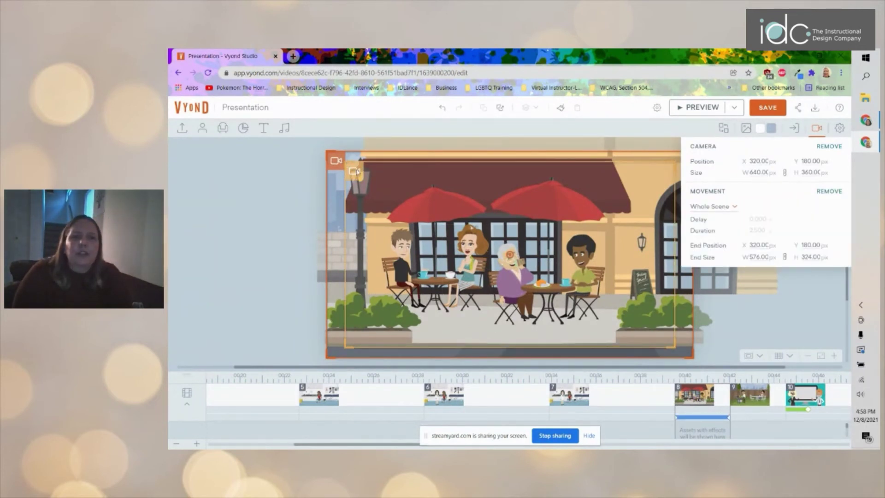
{"action": "left_click_drag", "start_coordinate": [358, 172], "coordinate": [480, 224]}
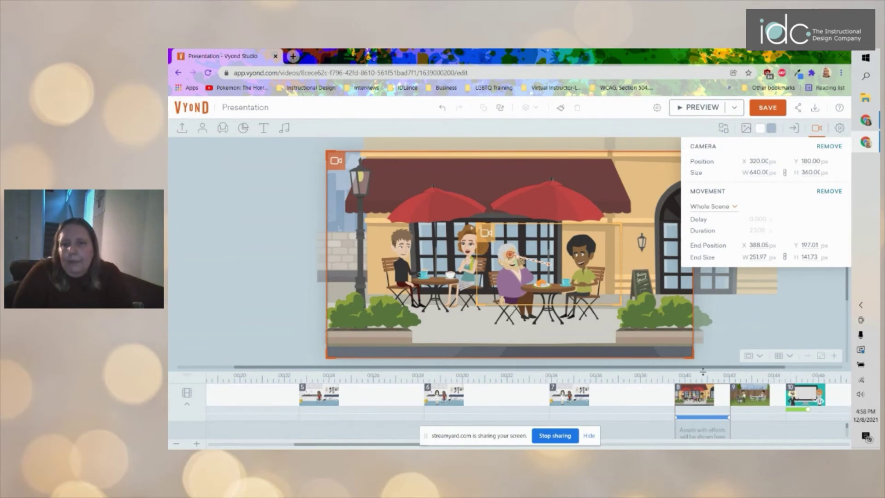
Step: Lengthen scene 8 and give its camera movement a custom duration of 7.833 seconds with no delay
{"action": "left_click_drag", "start_coordinate": [709, 335], "coordinate": [849, 320]}
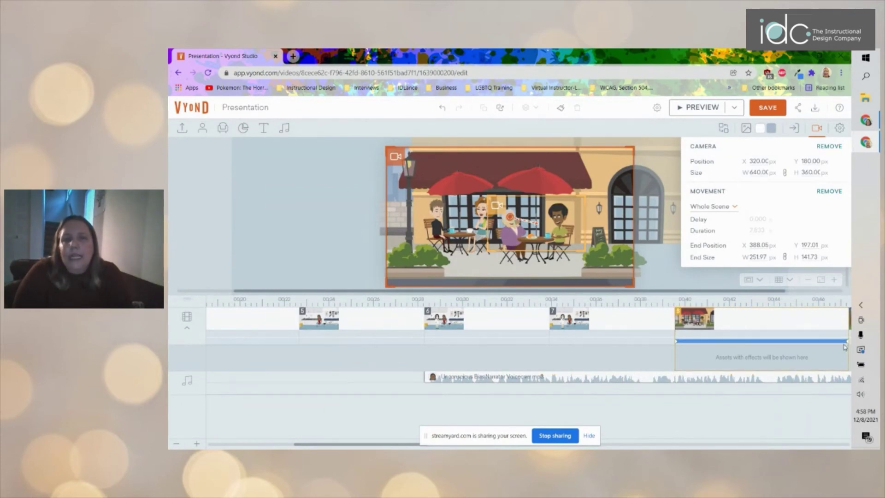
{"action": "left_click_drag", "start_coordinate": [846, 342], "coordinate": [848, 341]}
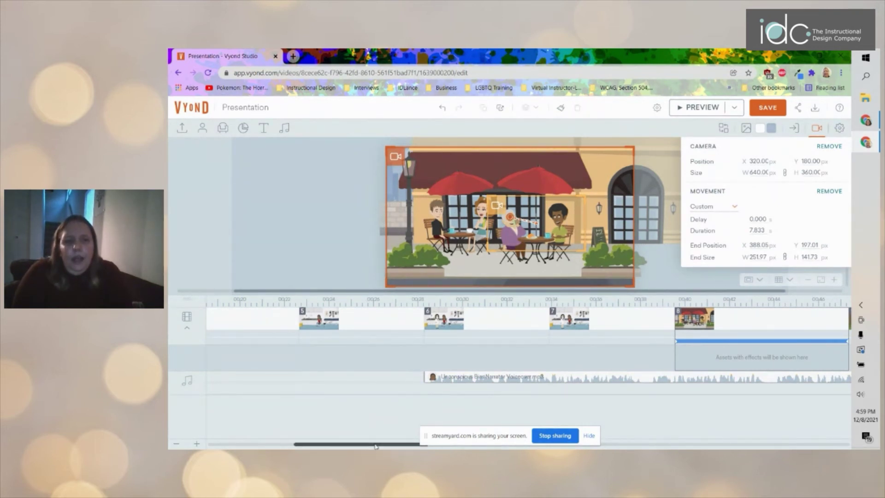
Step: Add a scene after scene 8 with Continue Scene, carrying on from the camera's zoomed-in end frame
{"action": "left_click_drag", "start_coordinate": [358, 445], "coordinate": [478, 445]}
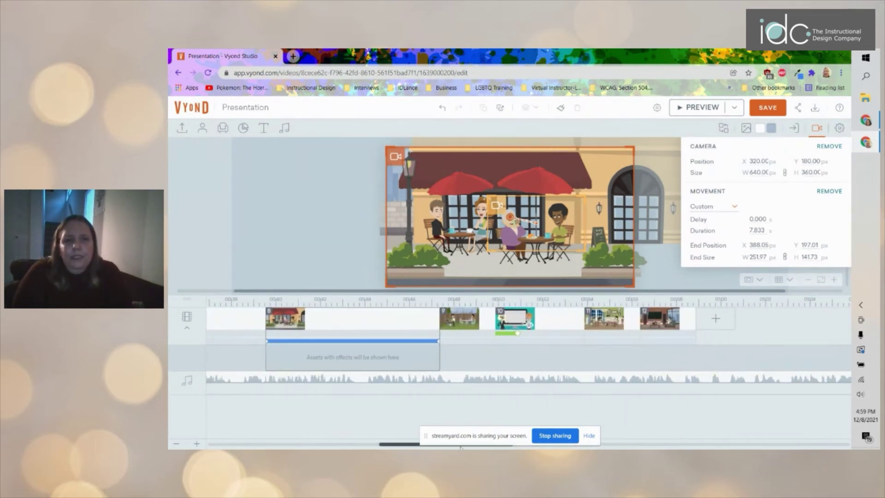
{"action": "right_click", "coordinate": [411, 322]}
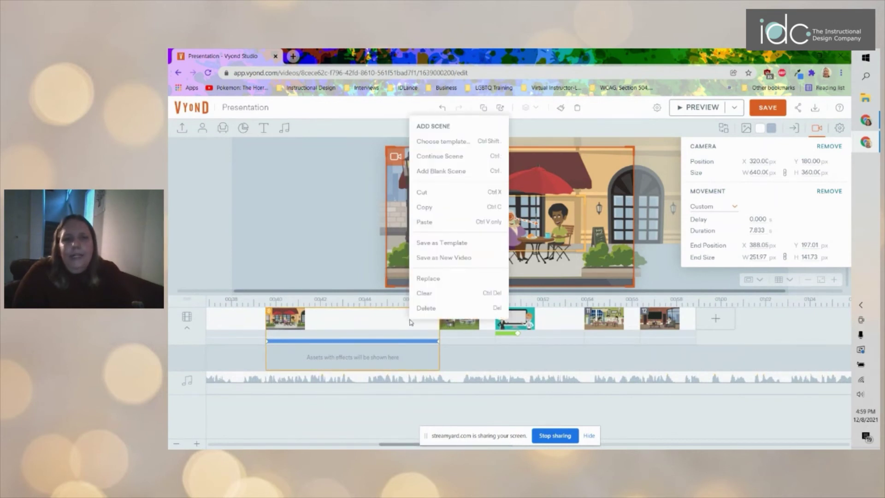
{"action": "left_click", "coordinate": [463, 157]}
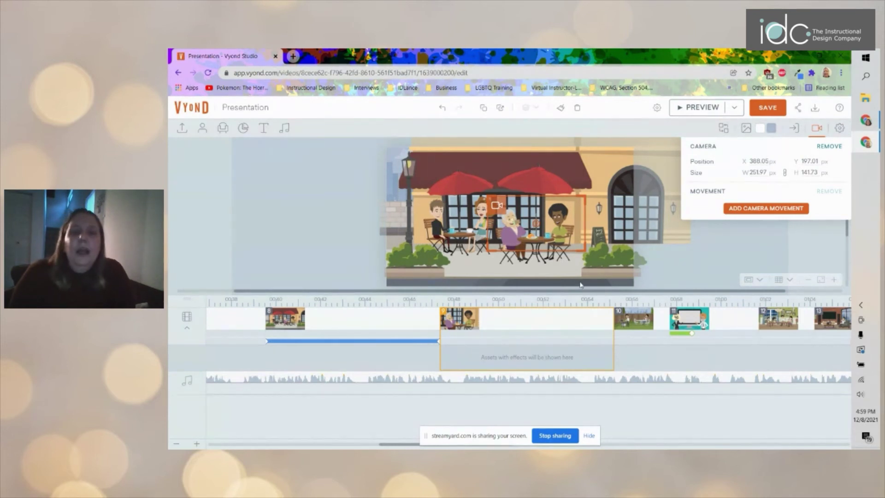
Step: Continue scene 9 into another scene and tighten its camera on the elderly woman to about 141 × 79 px
{"action": "right_click", "coordinate": [588, 321]}
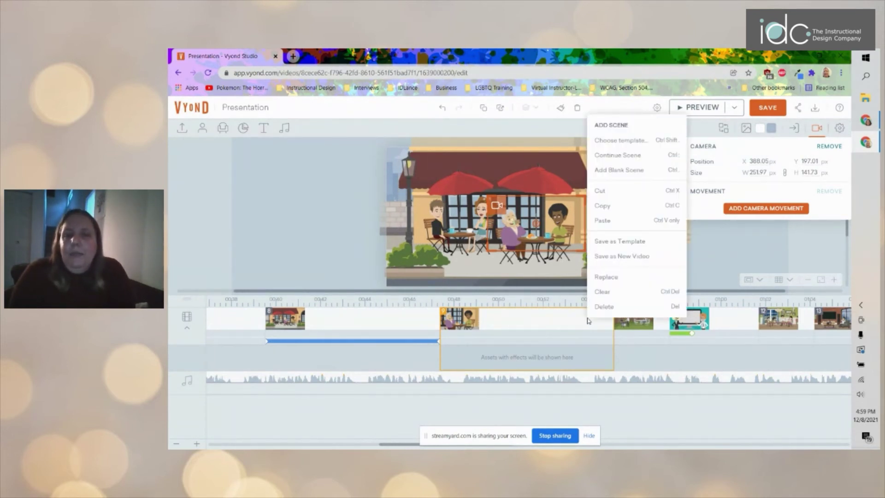
{"action": "left_click", "coordinate": [658, 159]}
{"action": "left_click_drag", "start_coordinate": [581, 256], "coordinate": [564, 242]}
{"action": "left_click_drag", "start_coordinate": [520, 218], "coordinate": [497, 215]}
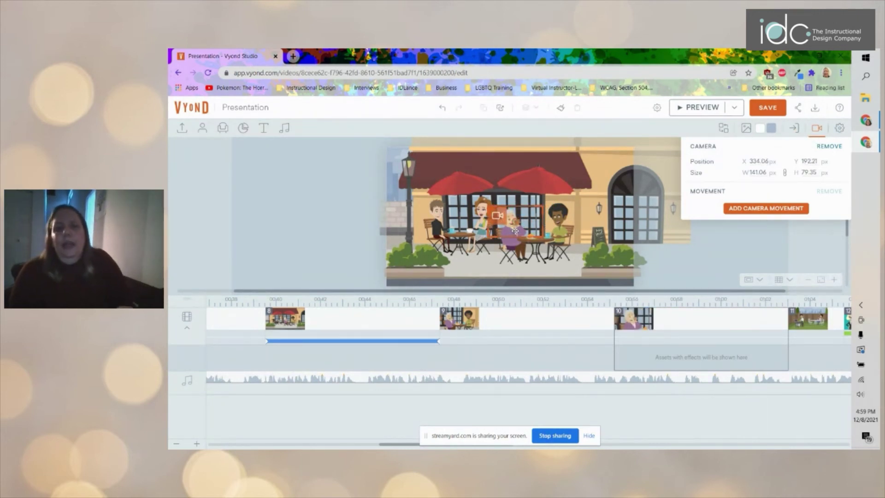
Step: Search the elderly woman's actions in scene 10 for "talk sit" and apply a seated talking action to her
{"action": "left_click", "coordinate": [516, 230]}
{"action": "left_click", "coordinate": [731, 128]}
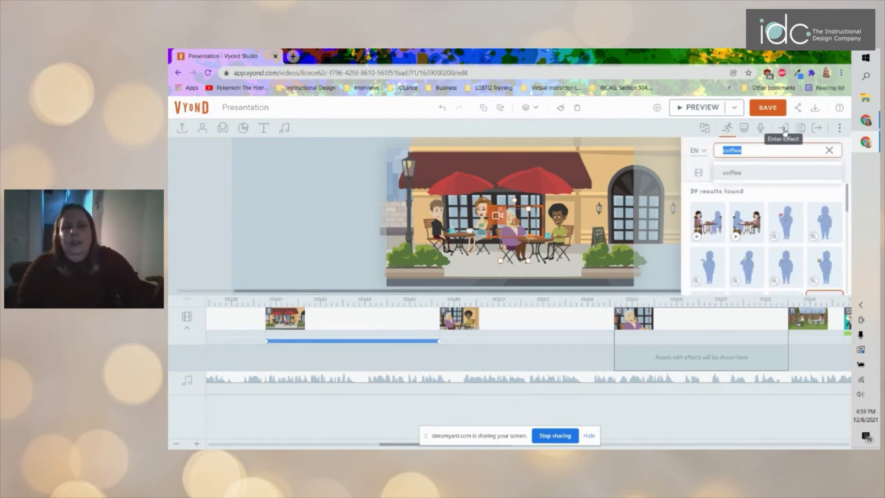
{"action": "type", "text": "talk sit"}
{"action": "key", "text": "Return"}
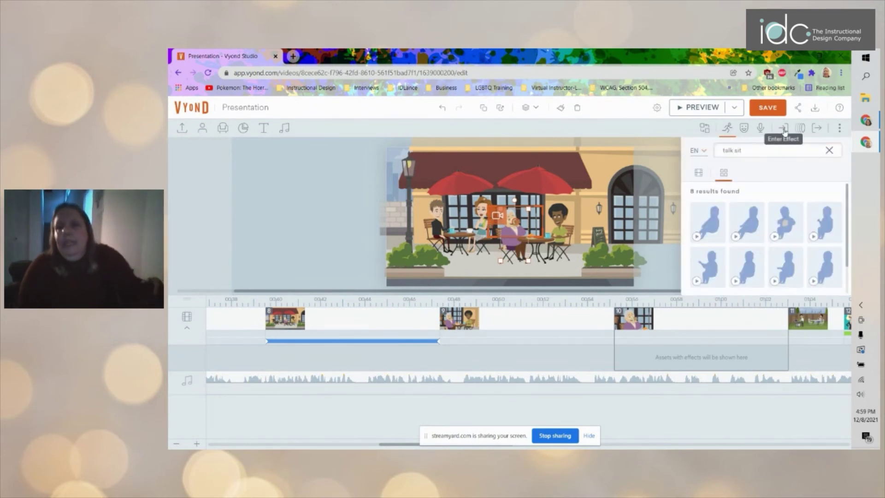
{"action": "left_click", "coordinate": [833, 221]}
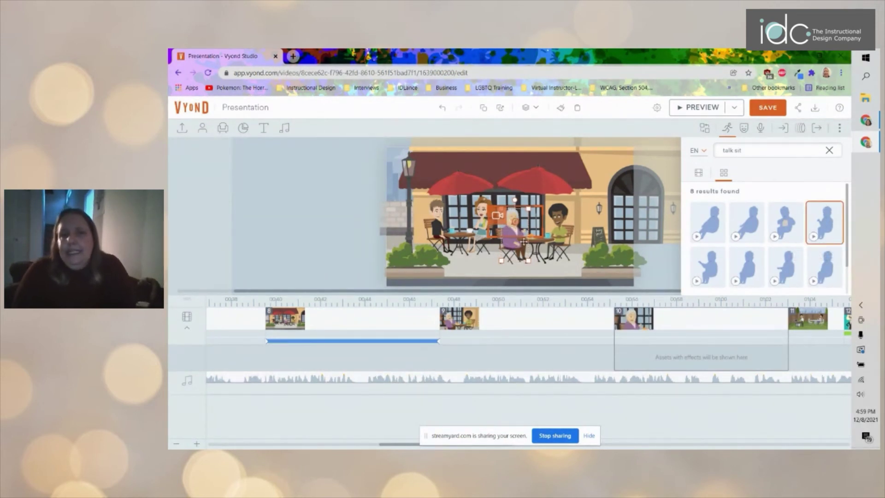
{"action": "left_click", "coordinate": [223, 128]}
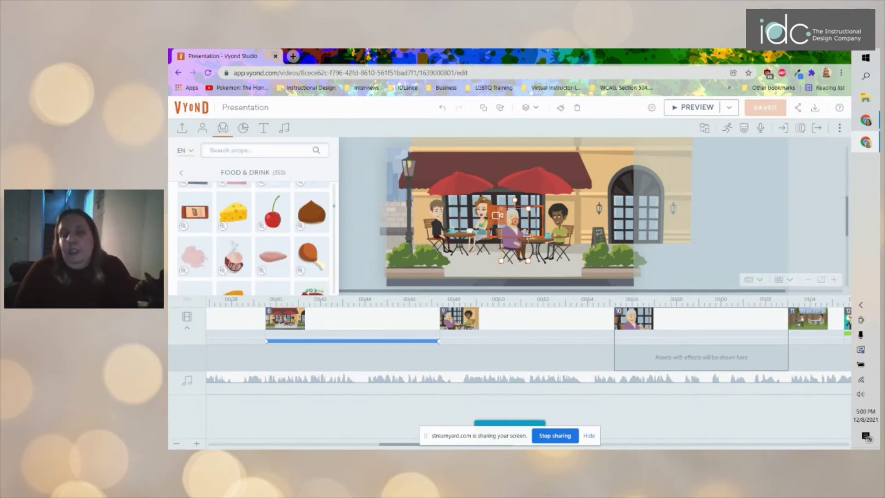
{"action": "left_click", "coordinate": [223, 129]}
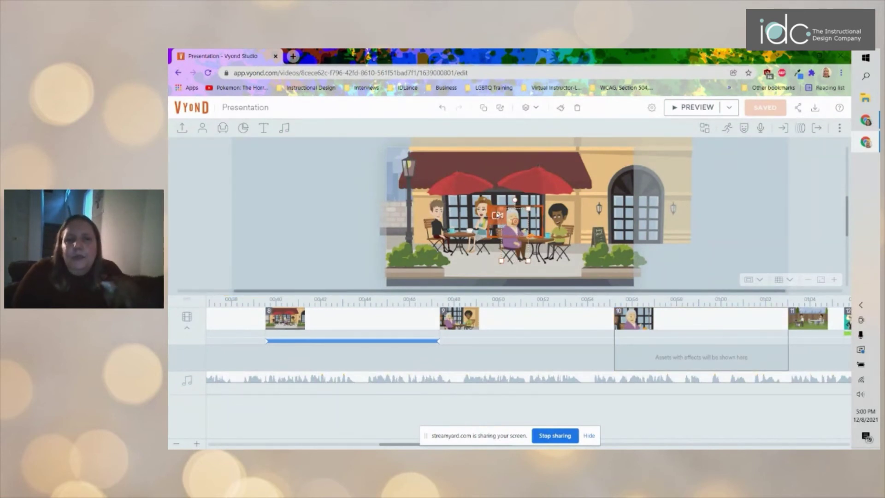
Step: Shorten scene 10 by about one second and add a scene after it with Continue Scene
{"action": "left_click", "coordinate": [498, 216]}
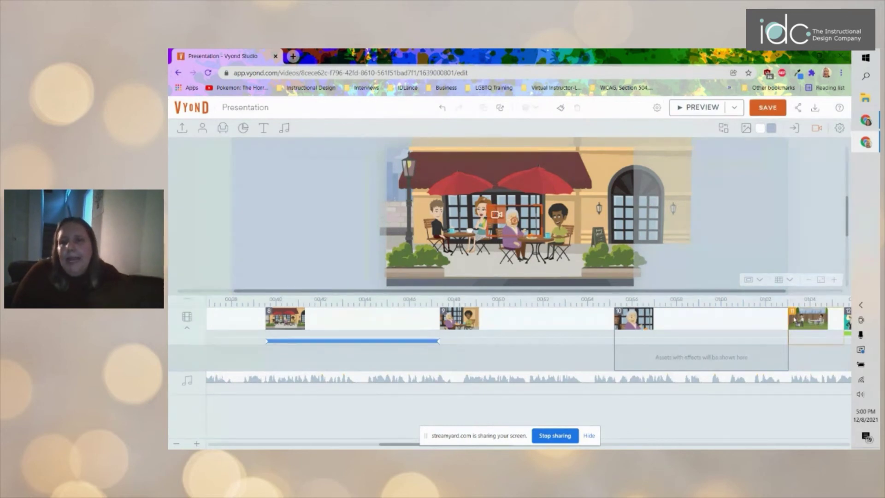
{"action": "left_click_drag", "start_coordinate": [794, 318], "coordinate": [772, 318]}
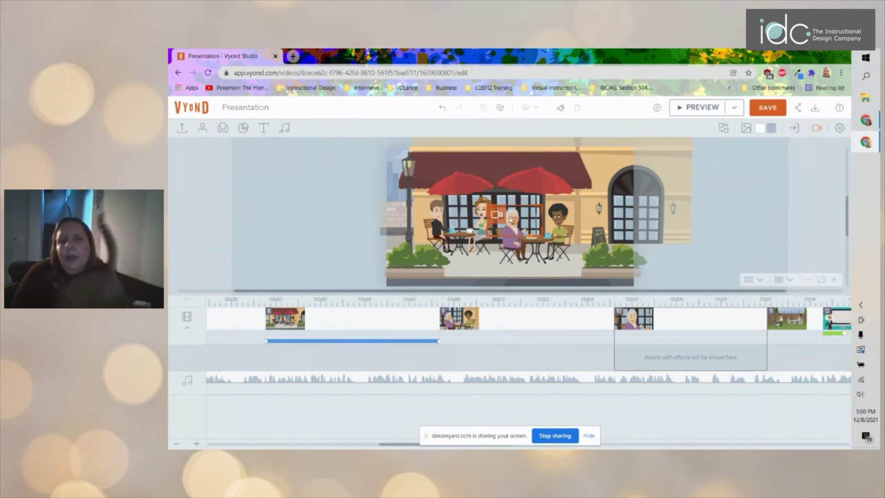
{"action": "left_click", "coordinate": [679, 335]}
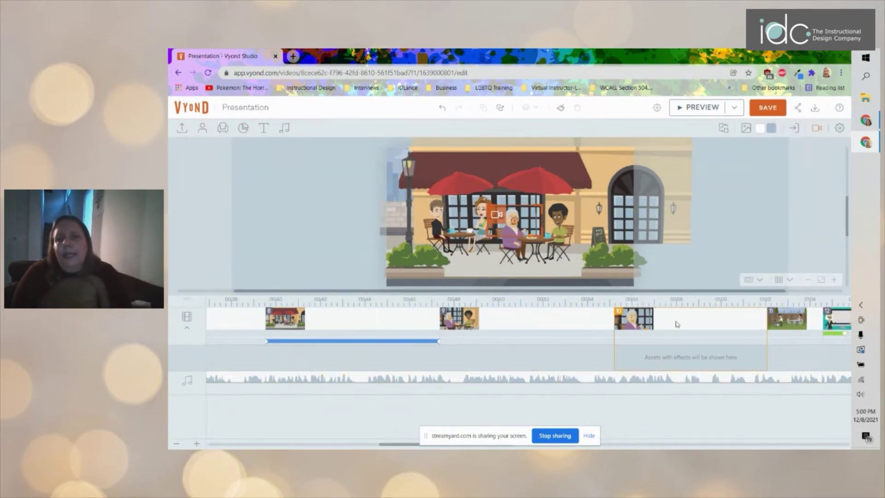
{"action": "right_click", "coordinate": [681, 323]}
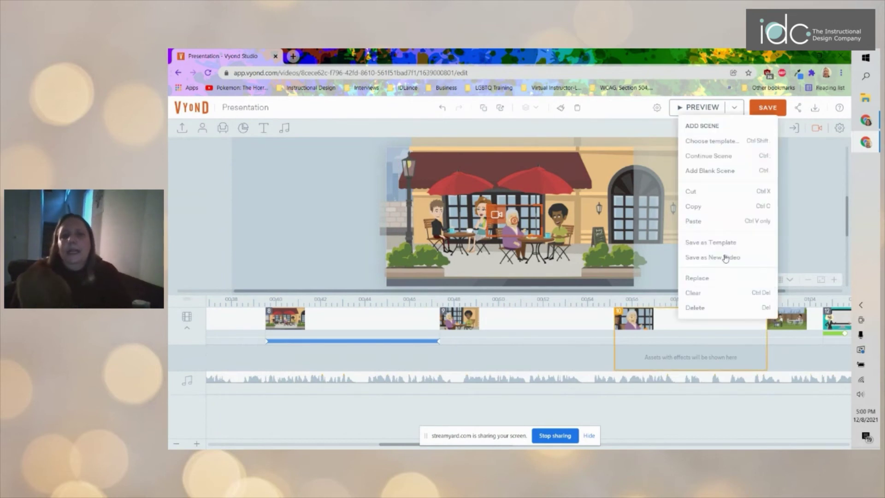
{"action": "left_click", "coordinate": [737, 157]}
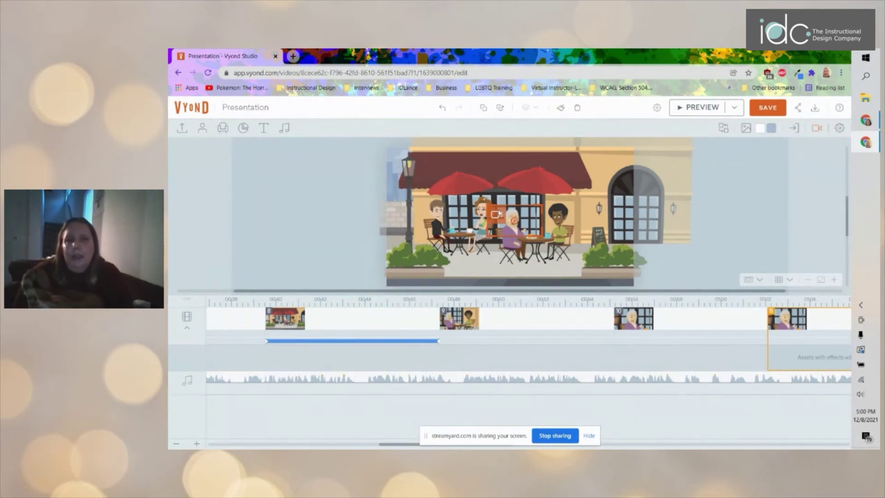
Step: Move scene 11's camera frame from the elderly woman onto the man in the green shirt at her table
{"action": "left_click", "coordinate": [582, 216]}
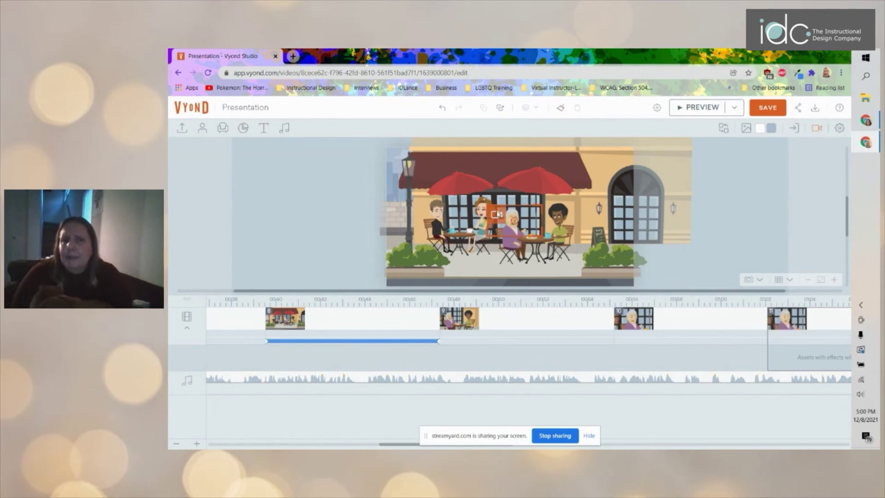
{"action": "left_click_drag", "start_coordinate": [499, 214], "coordinate": [537, 211]}
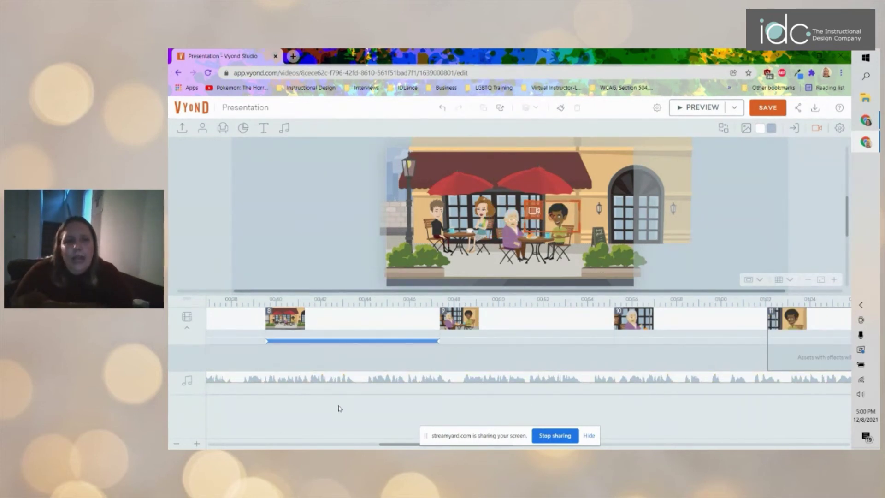
Step: Copy scene 10, the elderly woman's close-up, and paste it after scene 11
{"action": "left_click_drag", "start_coordinate": [391, 444], "coordinate": [471, 444]}
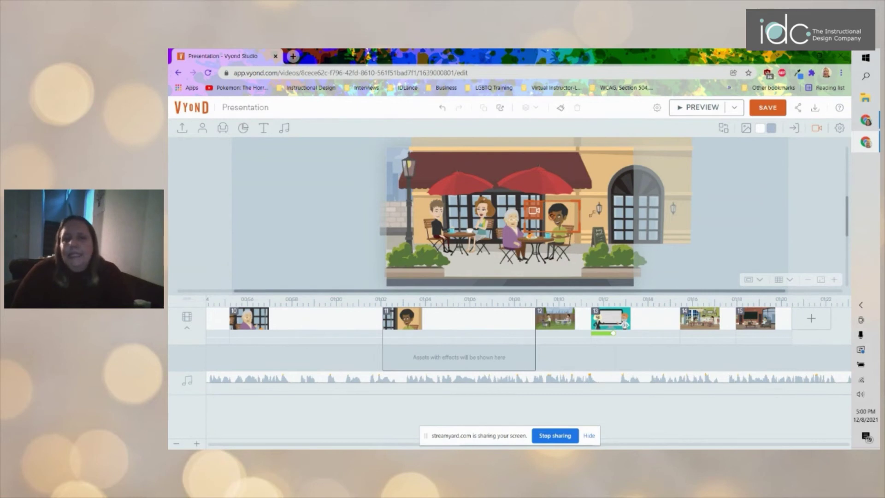
{"action": "left_click", "coordinate": [278, 322]}
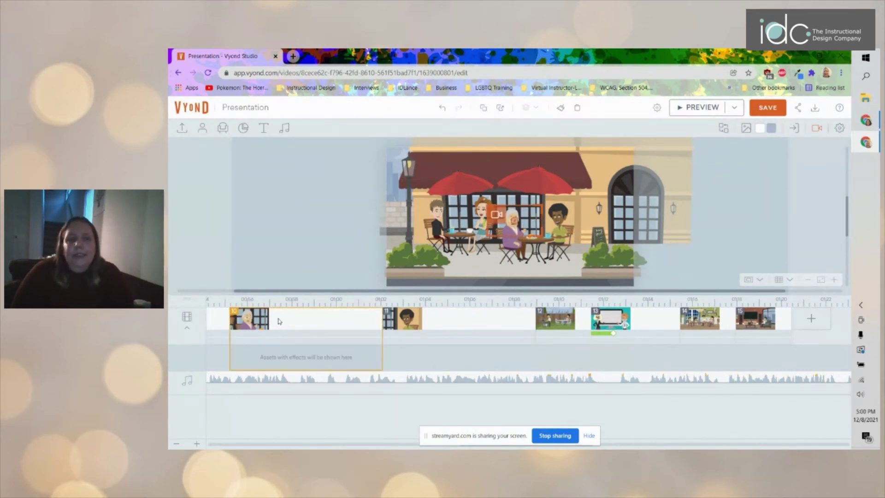
{"action": "right_click", "coordinate": [278, 321]}
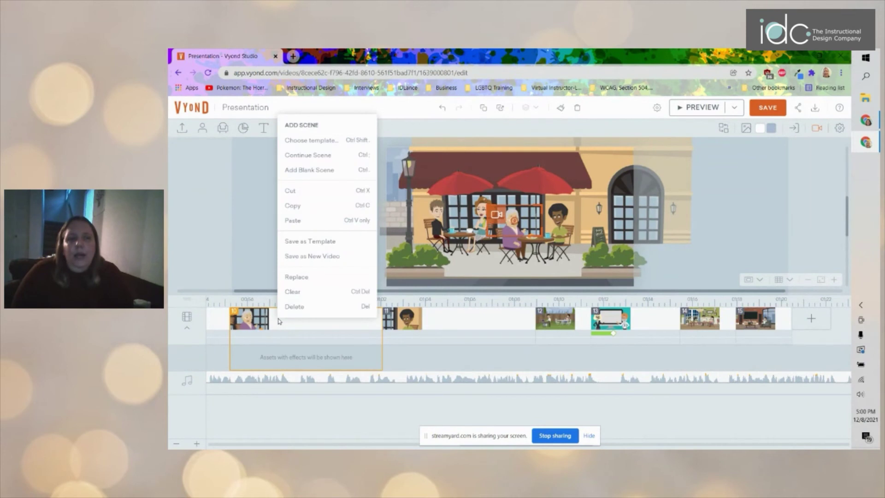
{"action": "left_click", "coordinate": [324, 212]}
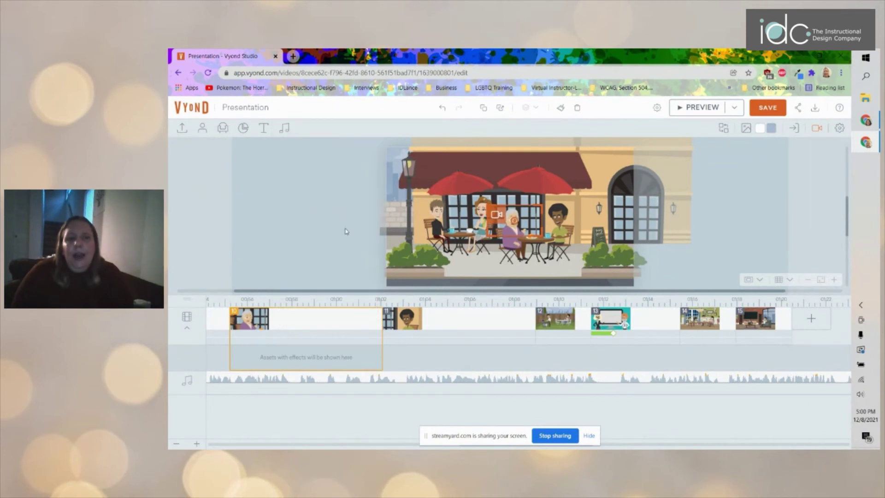
{"action": "left_click", "coordinate": [522, 319]}
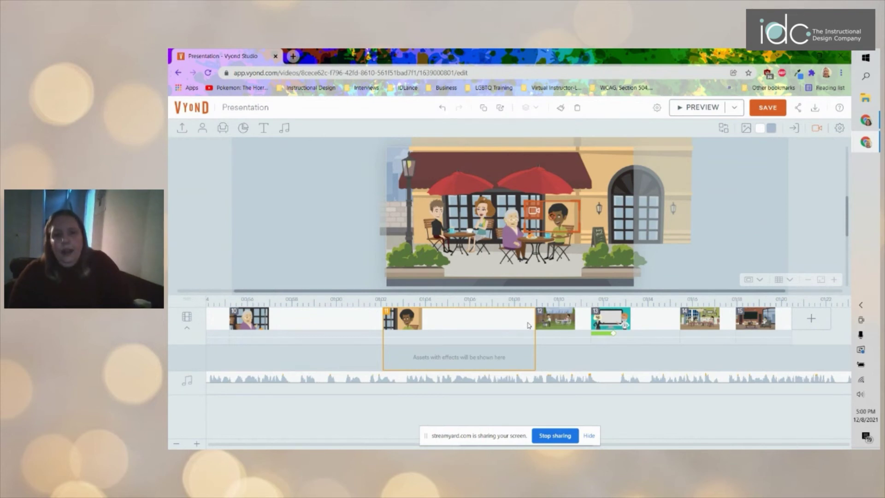
{"action": "key", "text": "ctrl+v"}
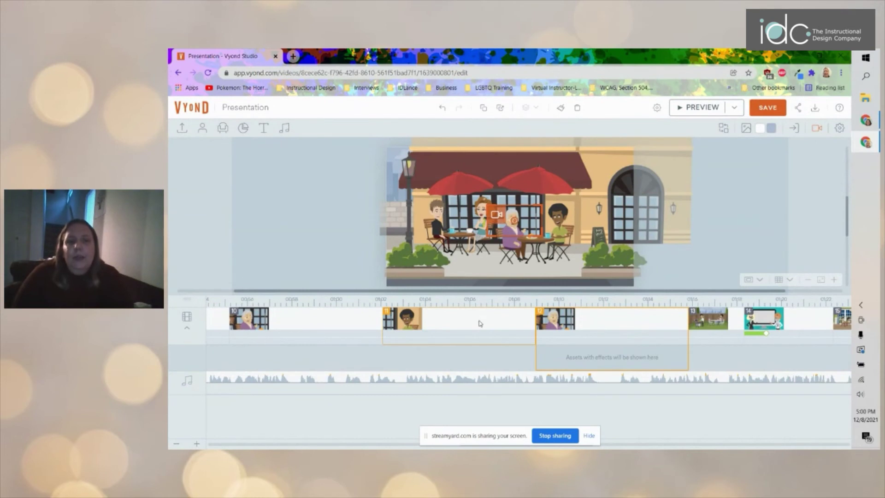
{"action": "left_click", "coordinate": [479, 324]}
{"action": "right_click", "coordinate": [478, 324]}
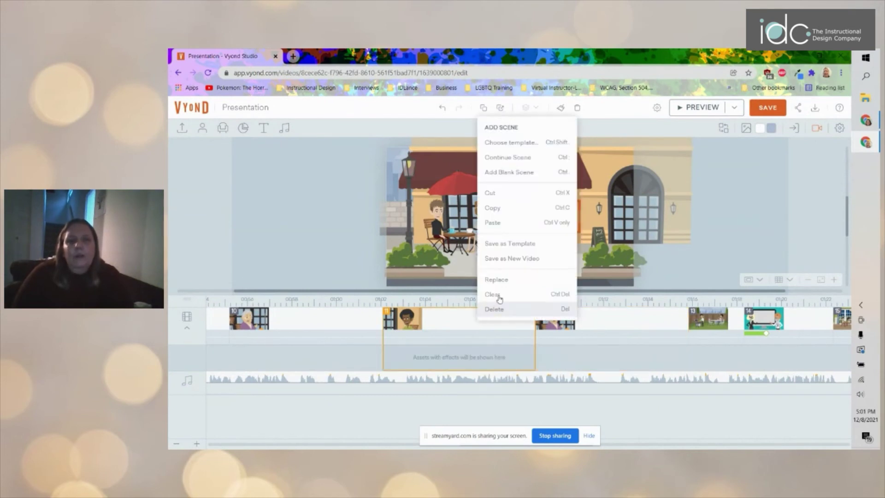
{"action": "left_click", "coordinate": [511, 221]}
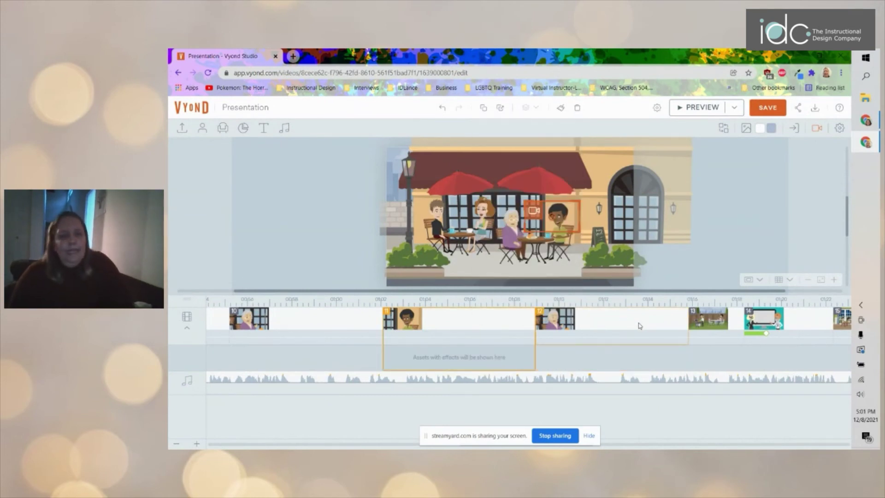
{"action": "left_click_drag", "start_coordinate": [639, 326], "coordinate": [636, 326]}
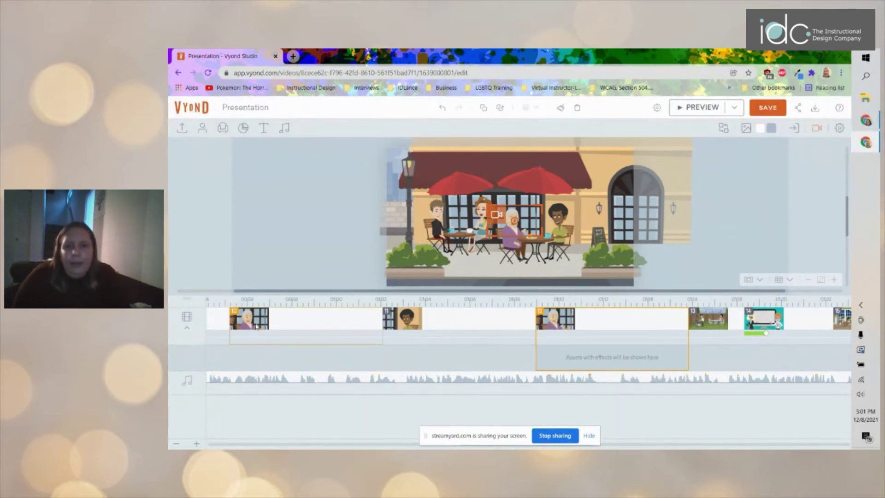
Step: Preview the café sequence from scene 8 through the man's close-up in scene 11, and exit the preview
{"action": "left_click", "coordinate": [278, 338]}
{"action": "left_click_drag", "start_coordinate": [428, 436], "coordinate": [568, 422]}
{"action": "left_click_drag", "start_coordinate": [468, 446], "coordinate": [375, 427]}
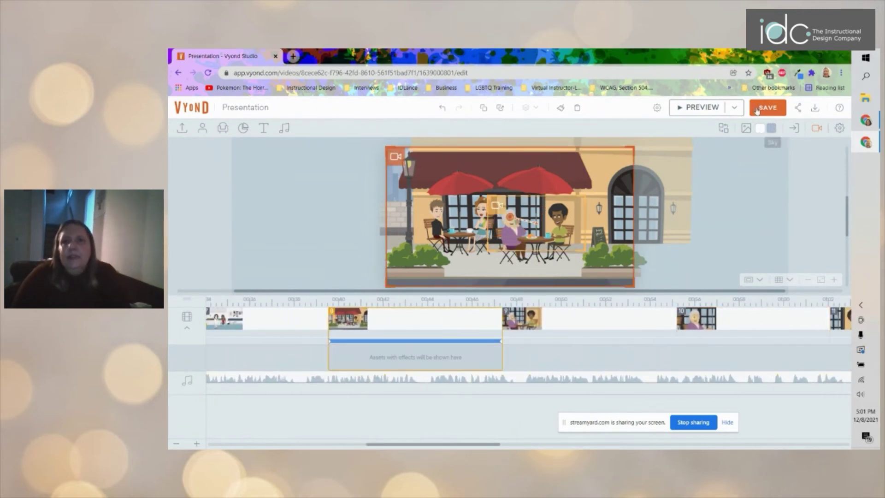
{"action": "left_click", "coordinate": [716, 110]}
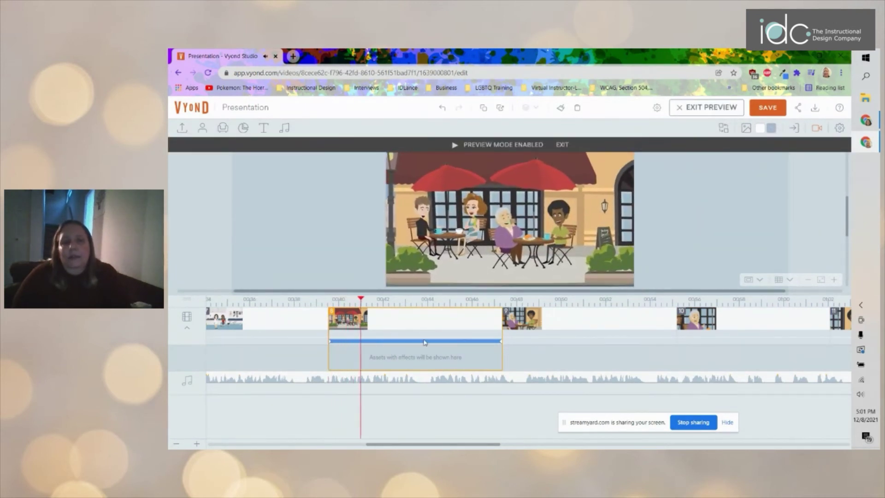
{"action": "mouse_move", "coordinate": [568, 253]}
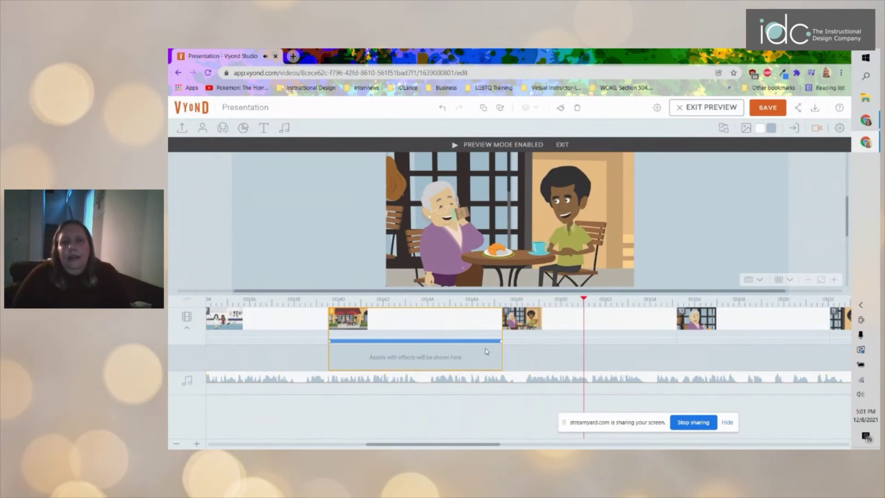
{"action": "mouse_move", "coordinate": [524, 230]}
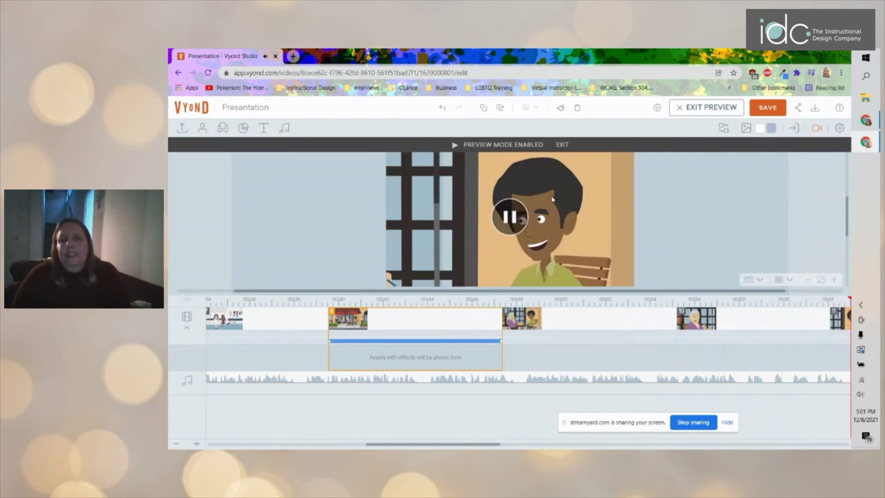
{"action": "left_click", "coordinate": [691, 108]}
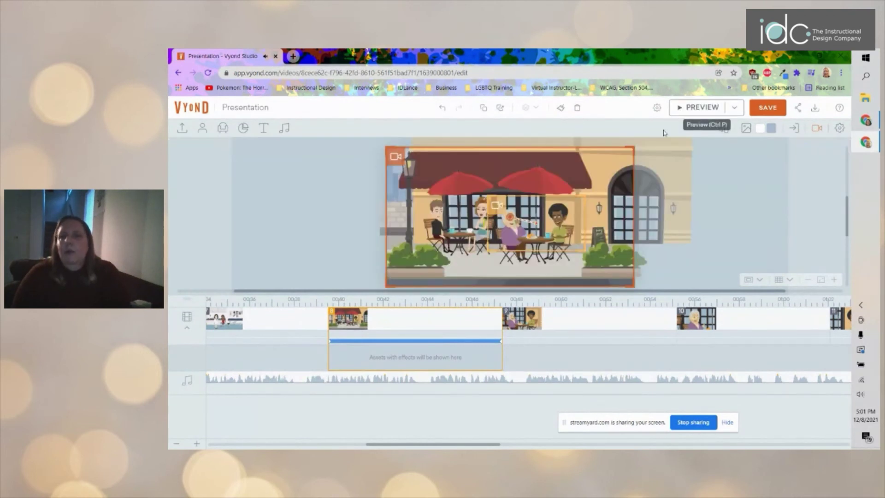
Step: Copy scene 9, the shot of the pair at the table, and paste it after scene 12
{"action": "left_click_drag", "start_coordinate": [471, 445], "coordinate": [509, 445]}
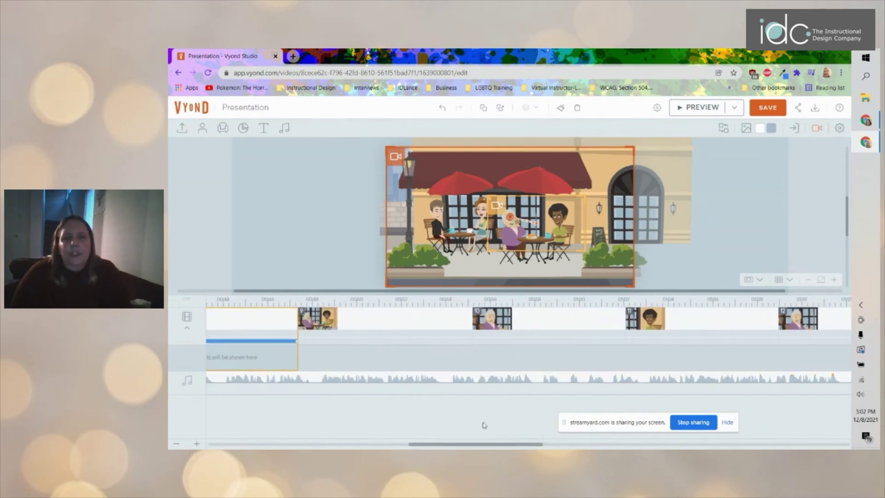
{"action": "left_click", "coordinate": [311, 317]}
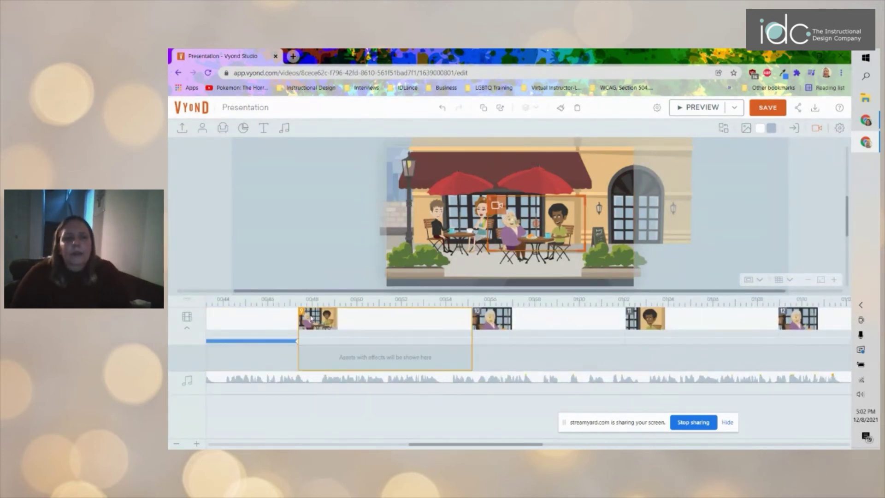
{"action": "right_click", "coordinate": [311, 318]}
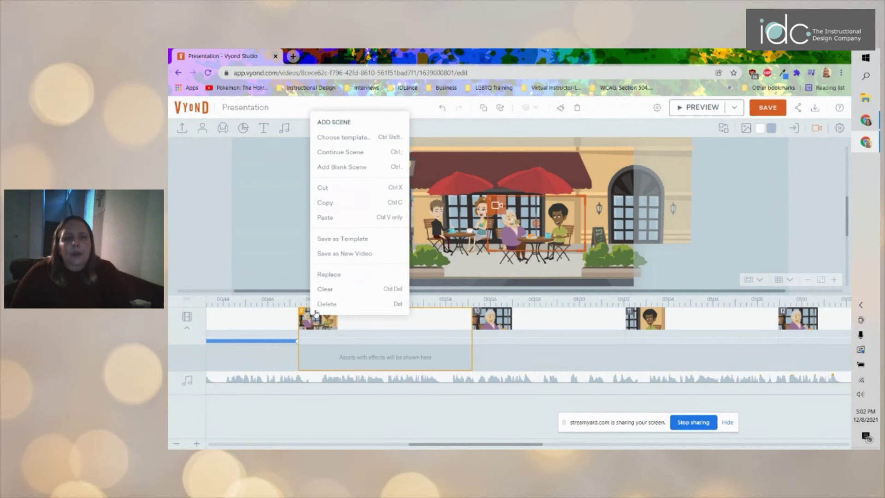
{"action": "left_click", "coordinate": [353, 207]}
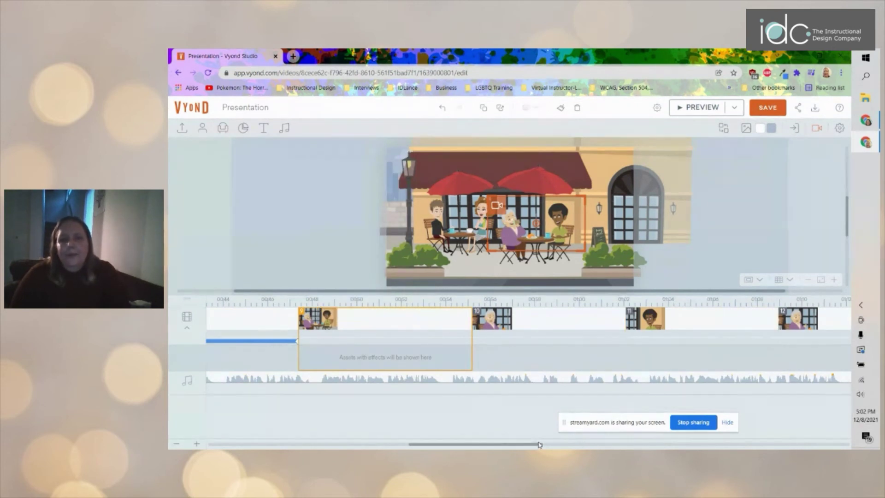
{"action": "left_click", "coordinate": [576, 446]}
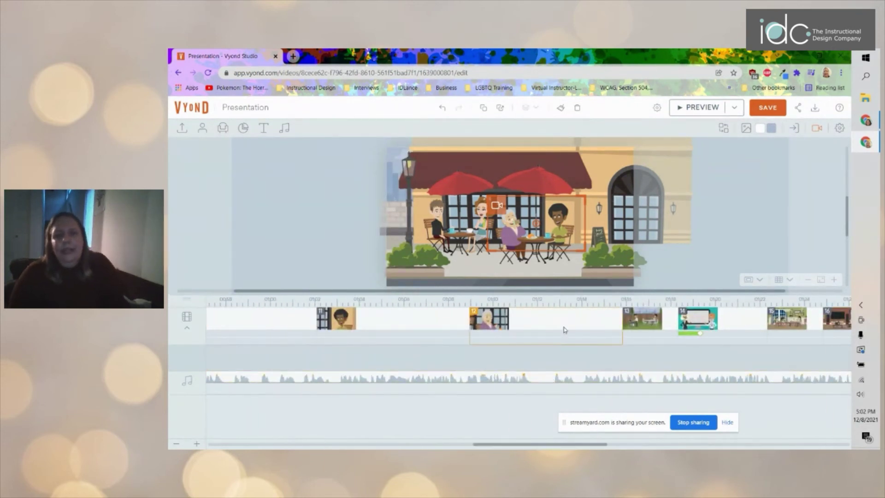
{"action": "left_click", "coordinate": [566, 330]}
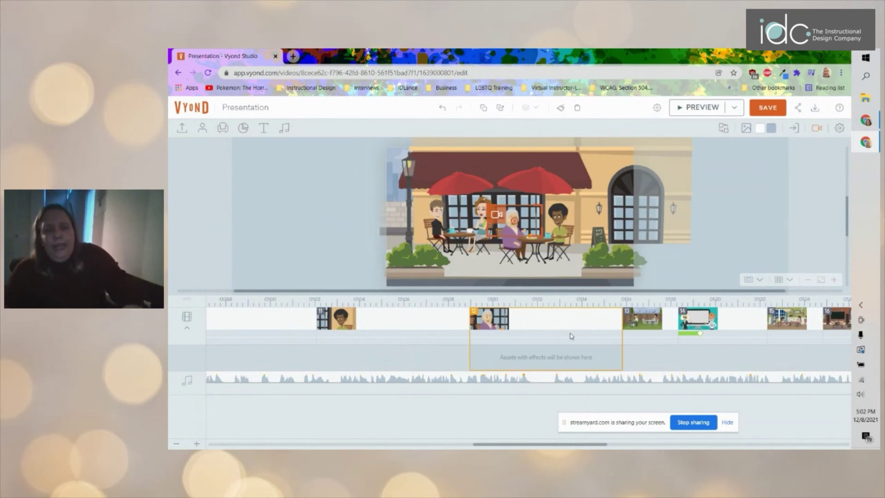
{"action": "key", "text": "ctrl+v"}
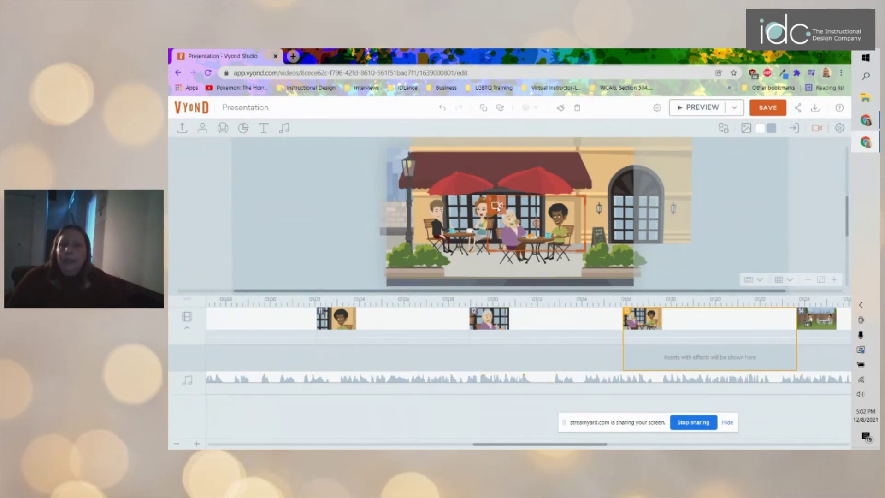
Step: Add a whole-scene camera movement to scene 13 that zooms out to a 640 × 360 px end frame covering the full café scene
{"action": "left_click", "coordinate": [815, 130]}
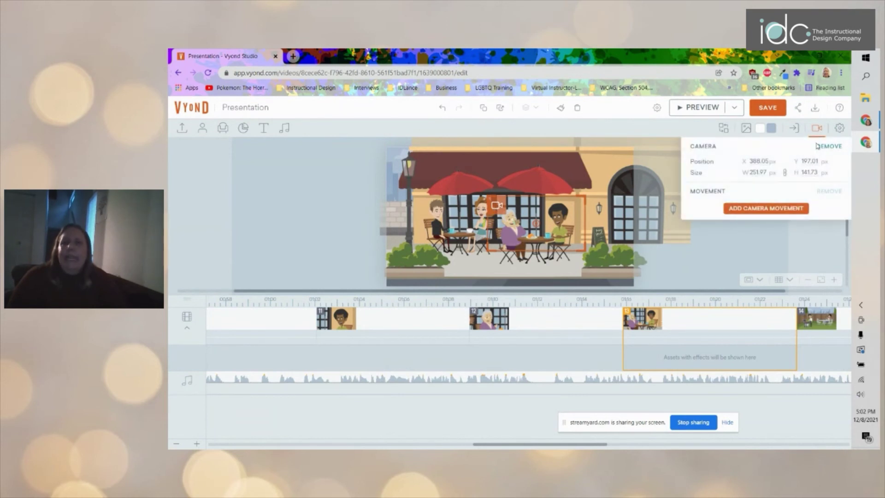
{"action": "left_click", "coordinate": [795, 210]}
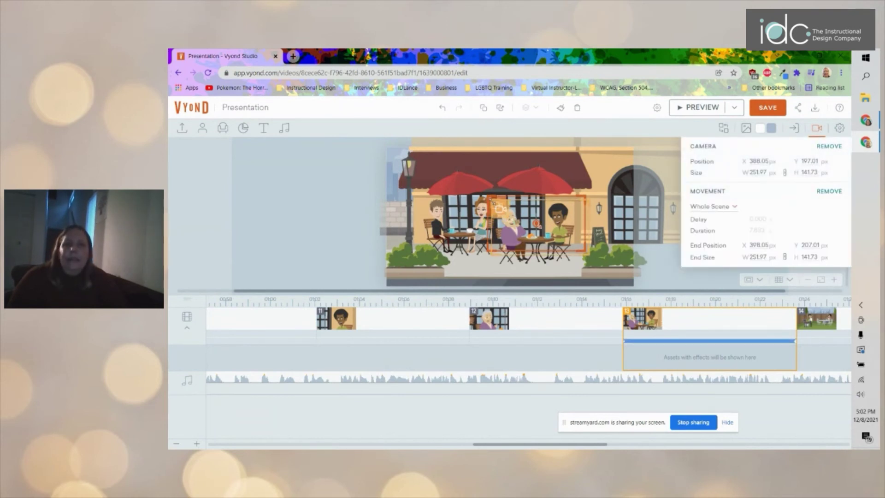
{"action": "left_click_drag", "start_coordinate": [493, 201], "coordinate": [383, 149]}
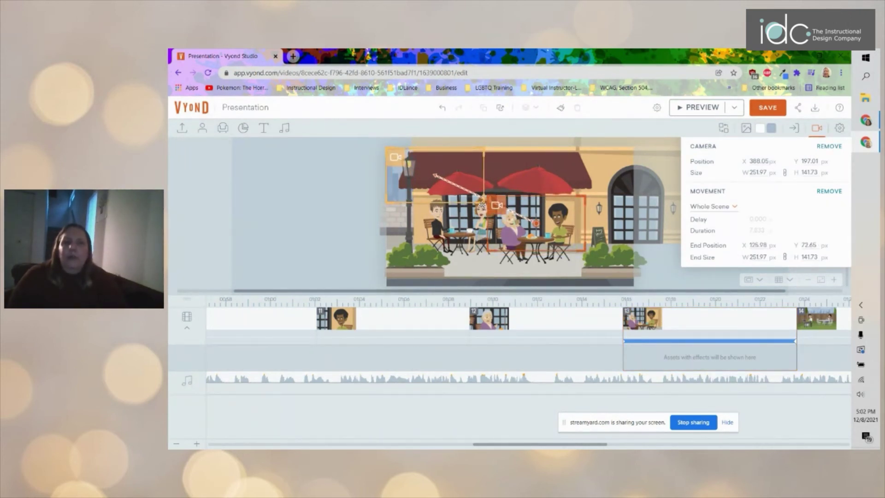
{"action": "left_click_drag", "start_coordinate": [484, 203], "coordinate": [634, 278]}
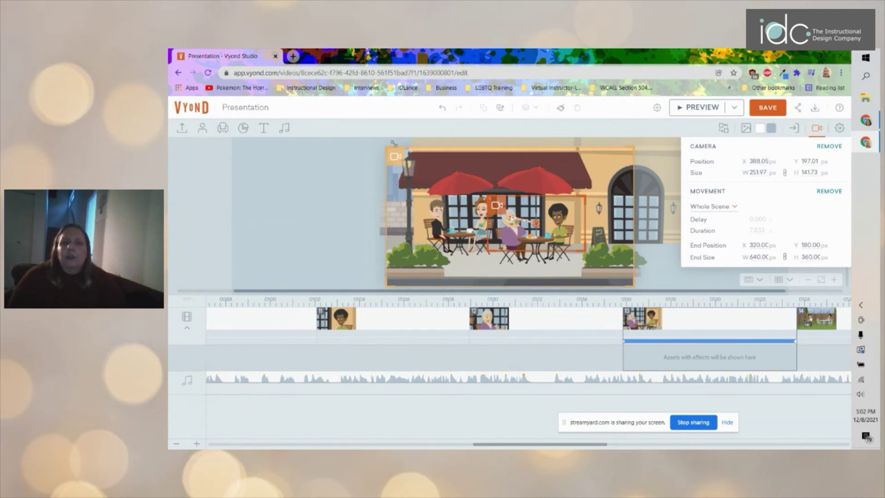
{"action": "left_click", "coordinate": [817, 129]}
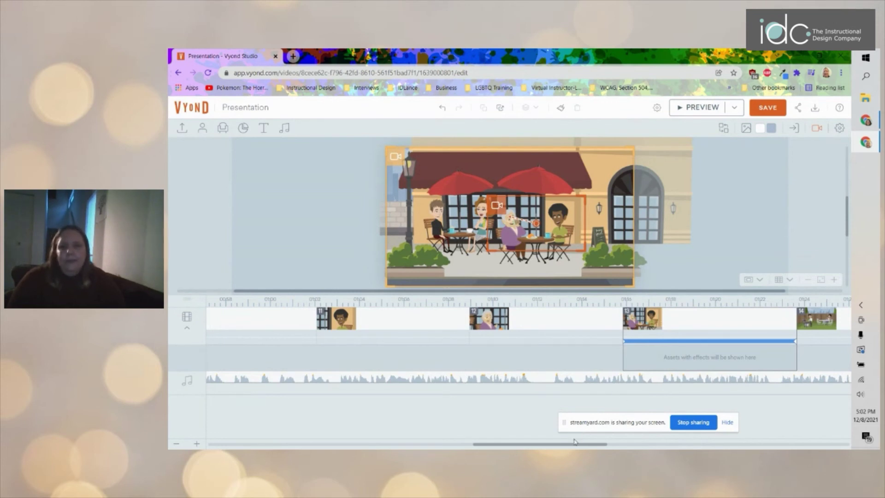
Step: Search the props for "dog" and add an animated standing brown dog to scene 14, the backyard barbecue
{"action": "left_click_drag", "start_coordinate": [575, 443], "coordinate": [634, 445]}
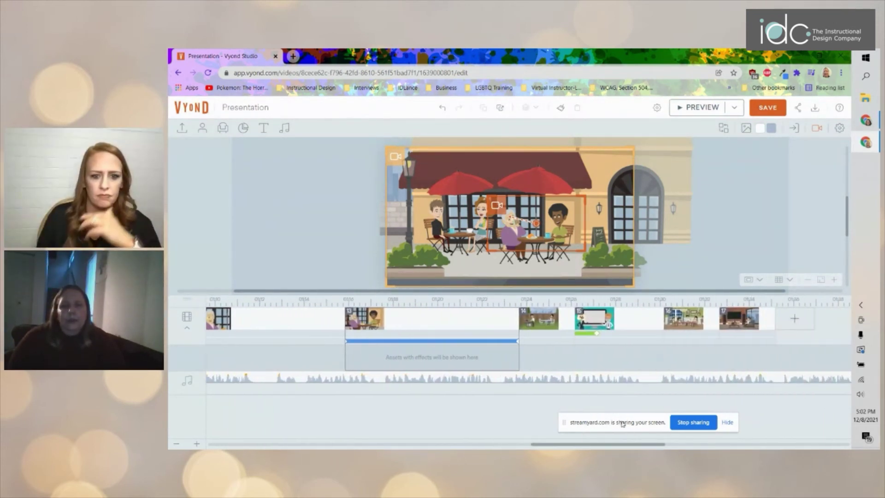
{"action": "left_click", "coordinate": [550, 325]}
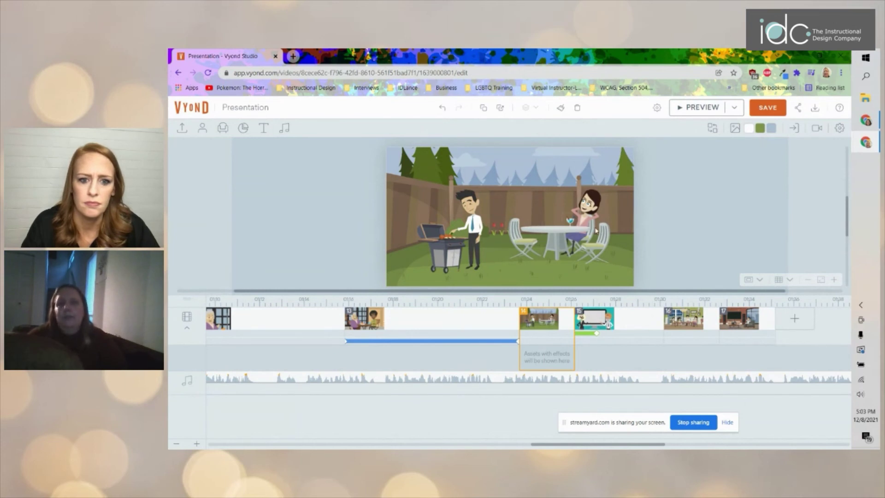
{"action": "left_click", "coordinate": [223, 129]}
{"action": "left_click", "coordinate": [244, 151]}
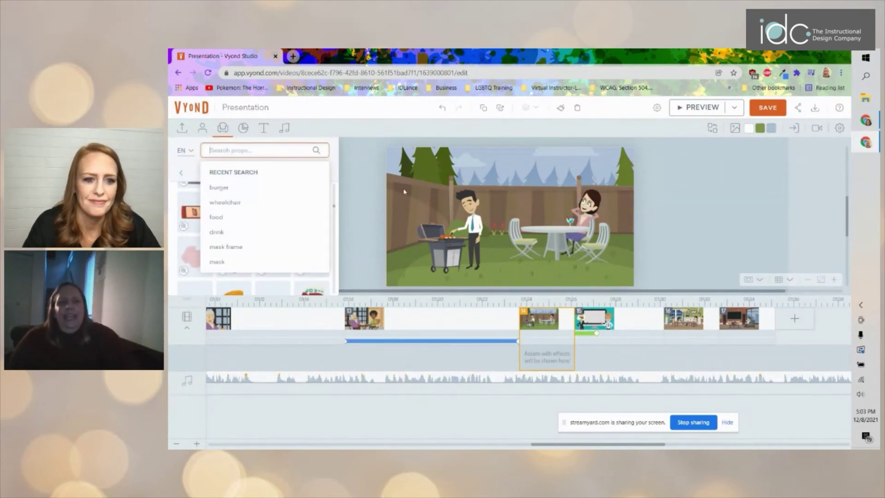
{"action": "type", "text": "dog"}
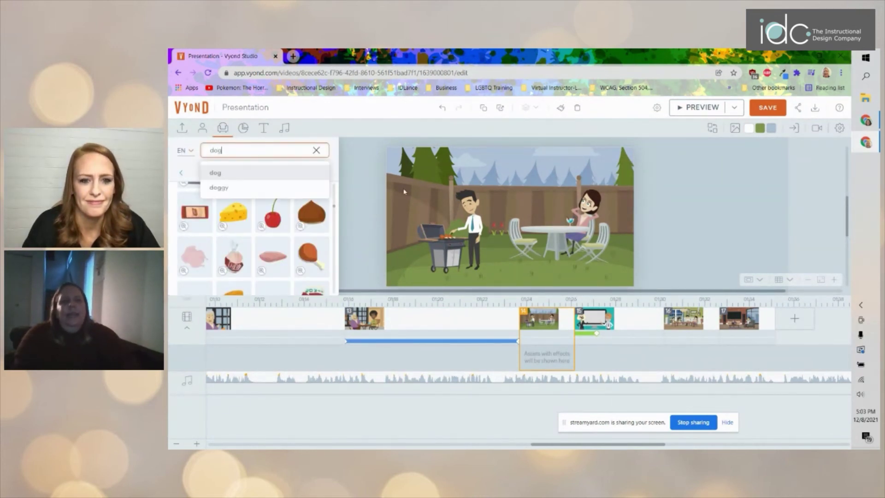
{"action": "key", "text": "Return"}
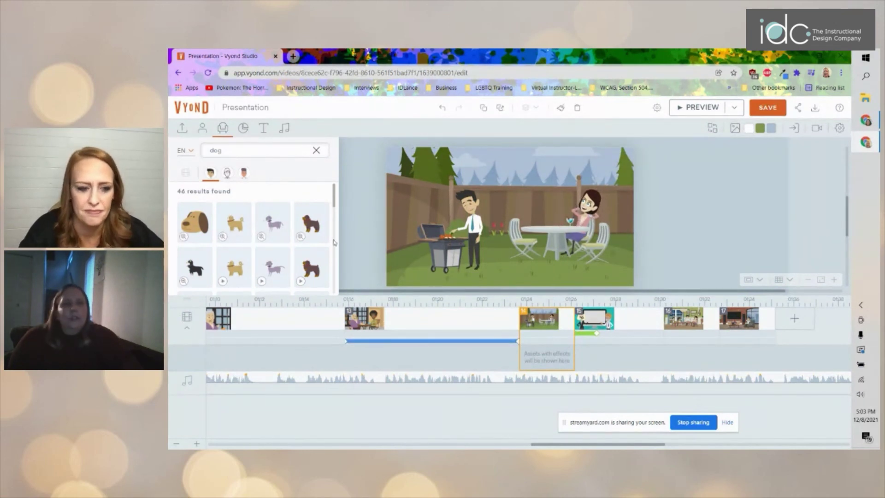
{"action": "scroll", "coordinate": [323, 231], "scroll_direction": "down", "scroll_amount": 2}
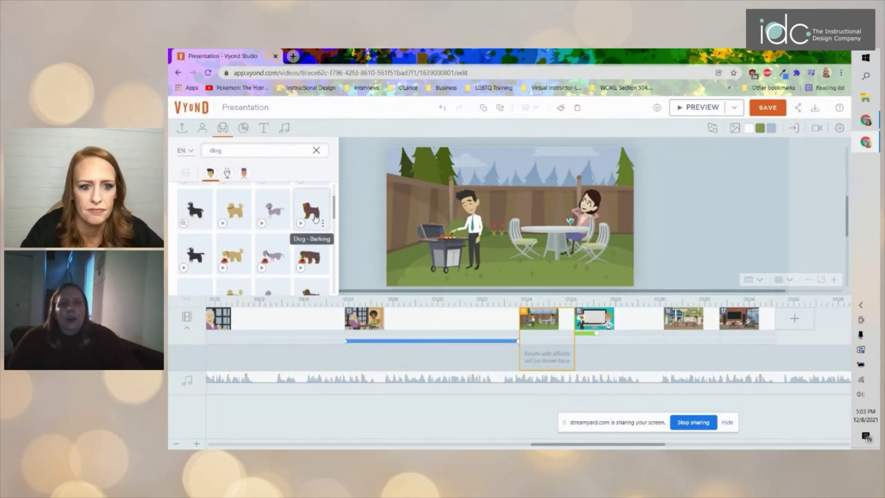
{"action": "scroll", "coordinate": [298, 222], "scroll_direction": "down", "scroll_amount": 2}
{"action": "scroll", "coordinate": [299, 222], "scroll_direction": "down", "scroll_amount": 2}
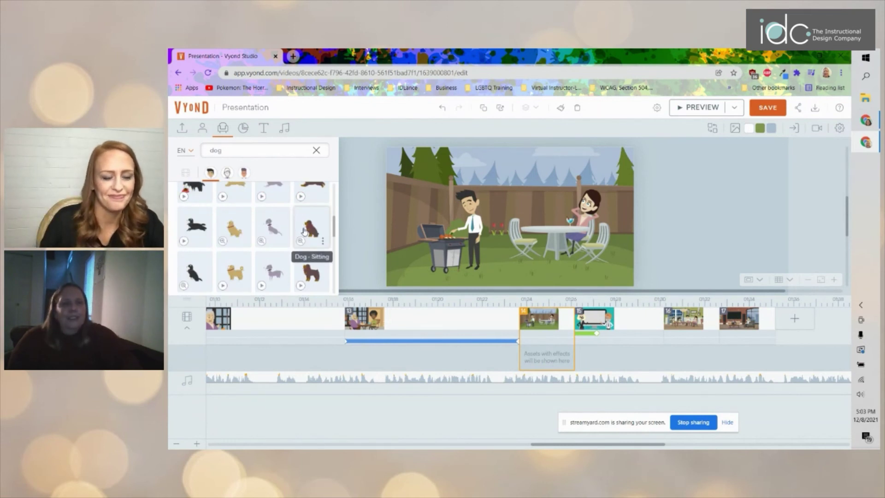
{"action": "scroll", "coordinate": [305, 231], "scroll_direction": "down", "scroll_amount": 2}
{"action": "left_click", "coordinate": [310, 222]}
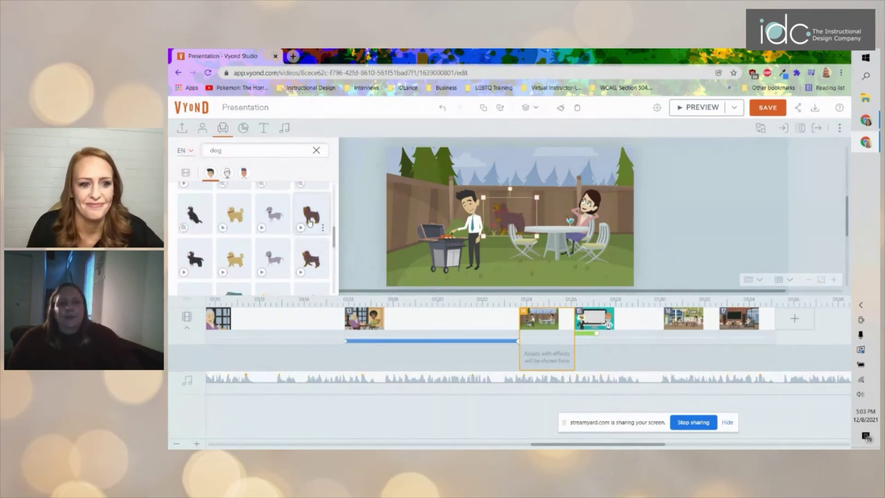
Step: Move the brown dog onto the grass beside the grill and mirror it to face the cook
{"action": "left_click_drag", "start_coordinate": [504, 218], "coordinate": [411, 266]}
{"action": "right_click", "coordinate": [411, 264]}
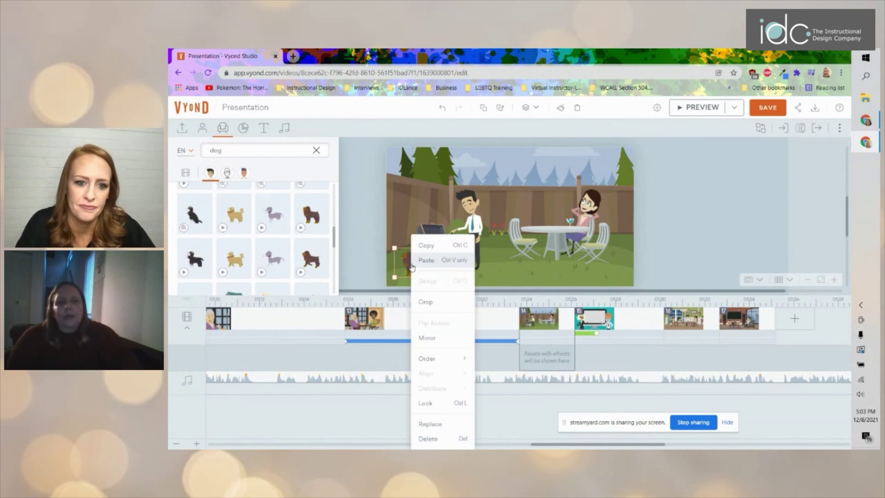
{"action": "left_click", "coordinate": [430, 342]}
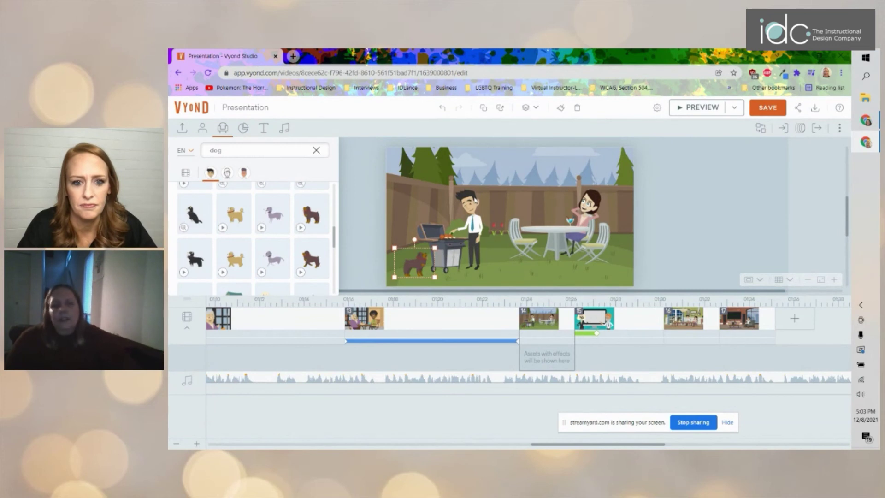
Step: Extend the backyard scene 14 so it ends at about 1:29 on the timeline
{"action": "mouse_move", "coordinate": [571, 322]}
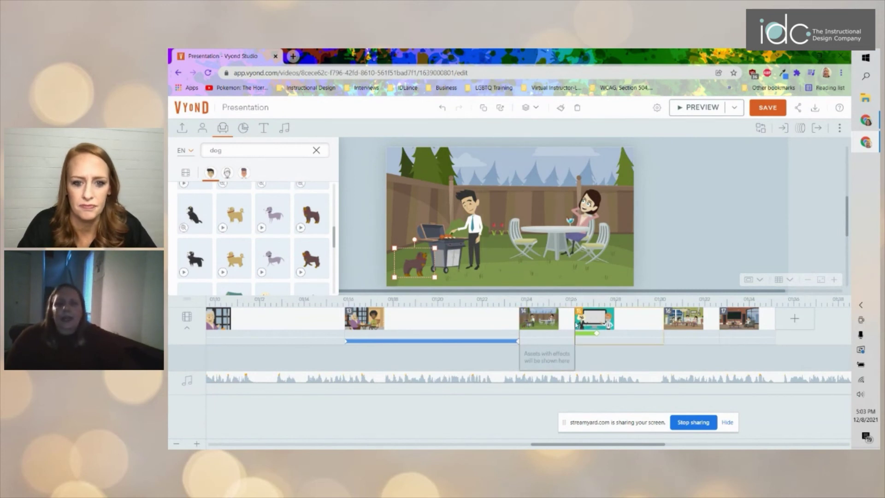
{"action": "left_click", "coordinate": [571, 323]}
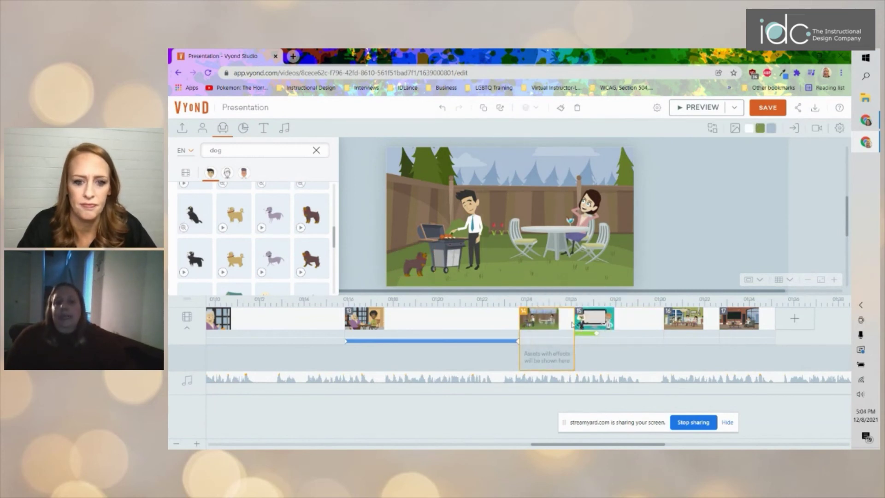
{"action": "left_click_drag", "start_coordinate": [574, 324], "coordinate": [644, 341]}
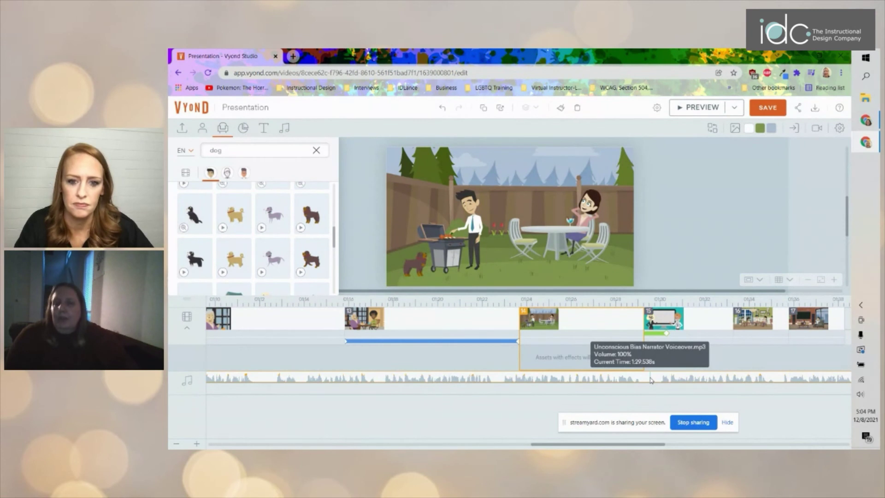
Step: Split the narrator voiceover at about 1:29.5, shift its second part slightly later to leave a short gap, and close the props library
{"action": "right_click", "coordinate": [651, 380]}
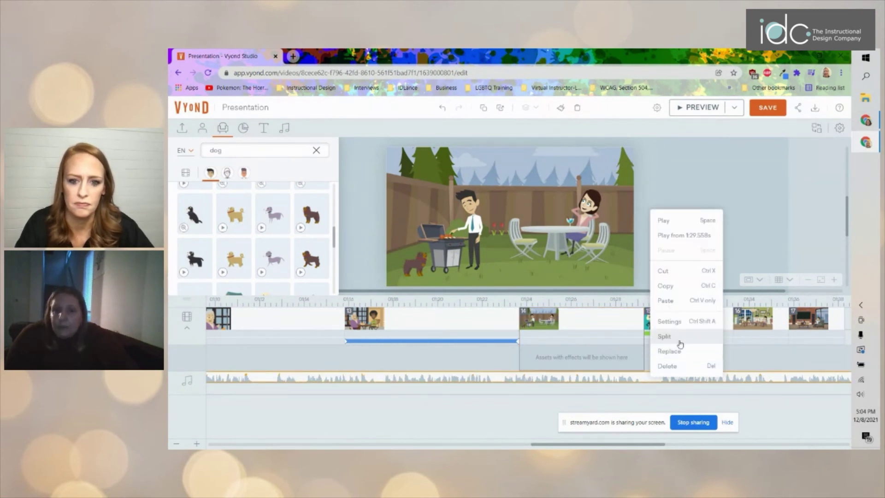
{"action": "left_click", "coordinate": [677, 337]}
{"action": "left_click", "coordinate": [679, 380]}
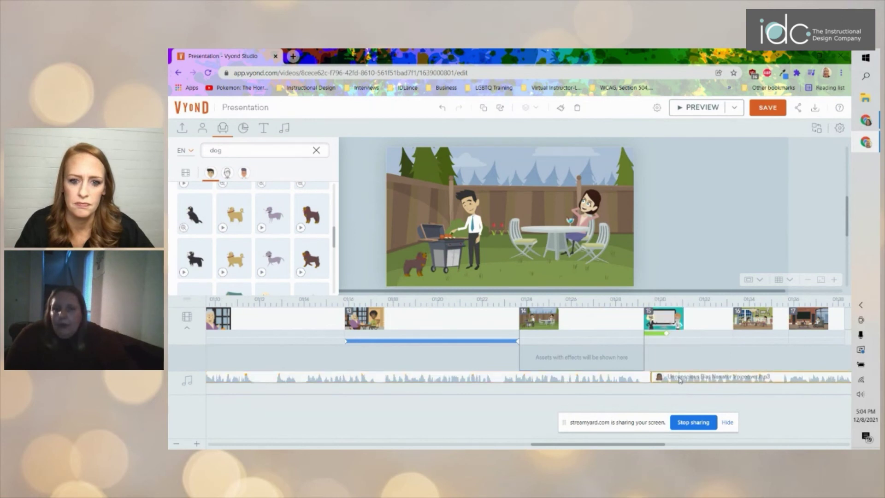
{"action": "left_click_drag", "start_coordinate": [666, 381], "coordinate": [668, 381]}
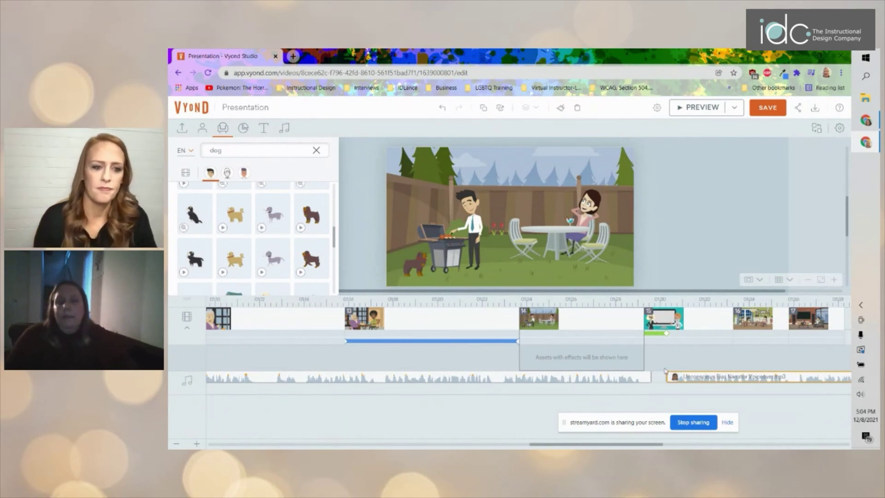
{"action": "left_click", "coordinate": [222, 127]}
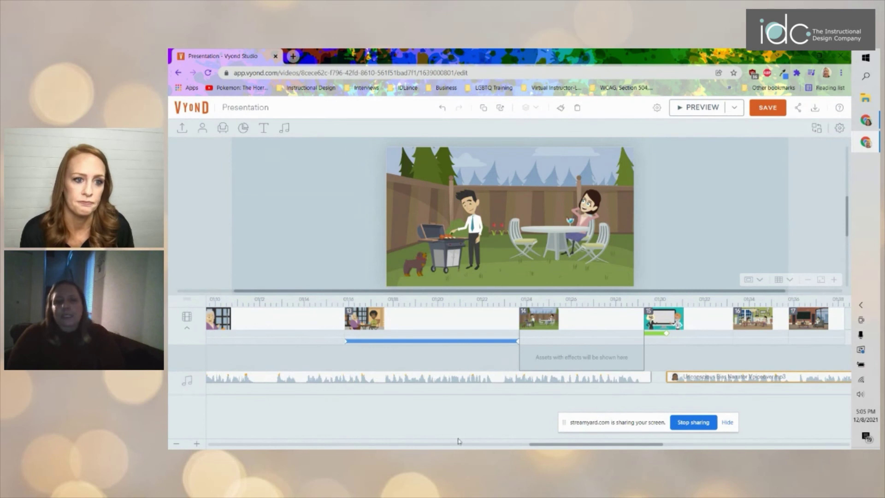
Step: Examine the title and the first two bullet descriptions in scene 3 together with their entries on the timeline
{"action": "left_click_drag", "start_coordinate": [541, 443], "coordinate": [185, 425]}
{"action": "left_click", "coordinate": [340, 321]}
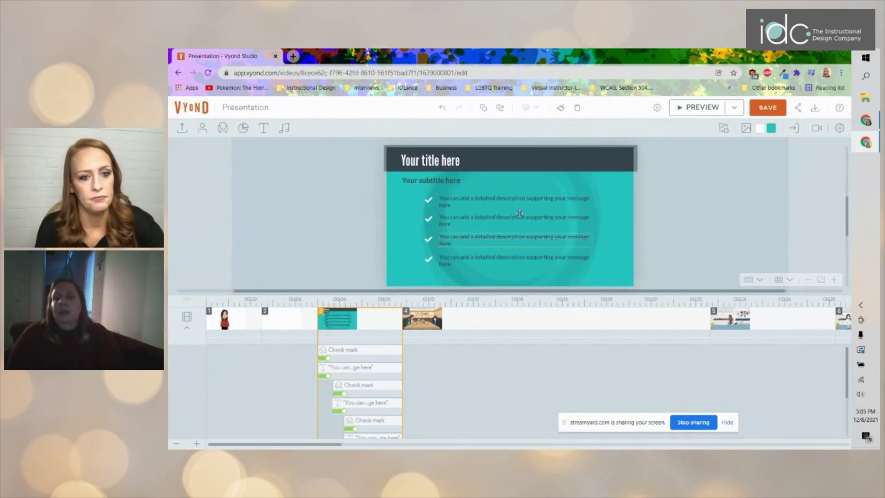
{"action": "left_click", "coordinate": [441, 160]}
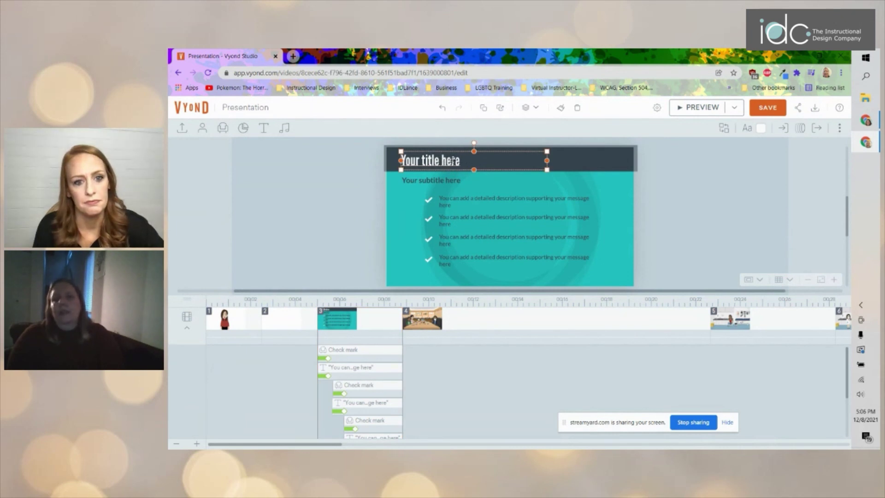
{"action": "left_click", "coordinate": [464, 200]}
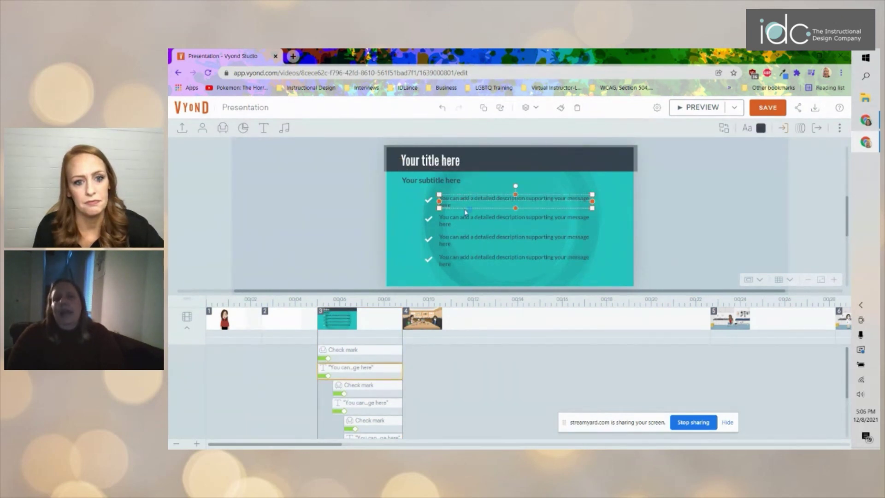
{"action": "left_click", "coordinate": [466, 217]}
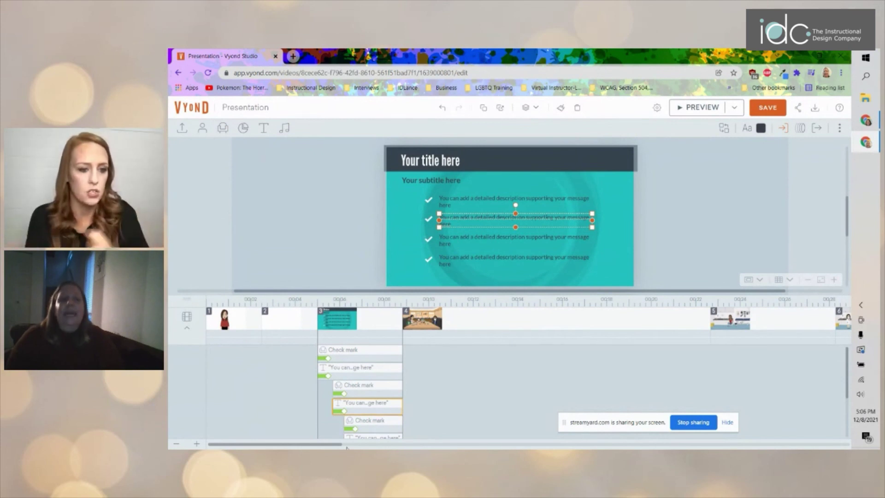
Step: Adjust café scene 8 so its camera movement runs to about 0:48 and the scene ends right after the movement
{"action": "left_click_drag", "start_coordinate": [337, 446], "coordinate": [471, 442]}
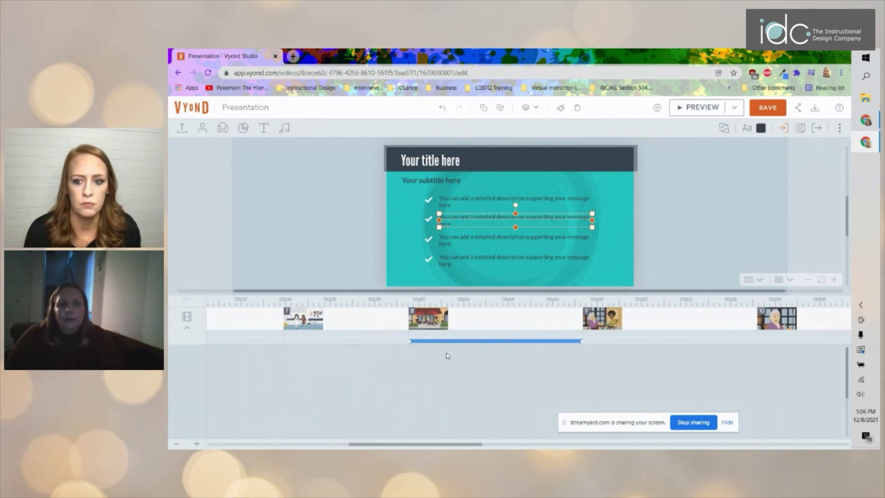
{"action": "left_click", "coordinate": [431, 323]}
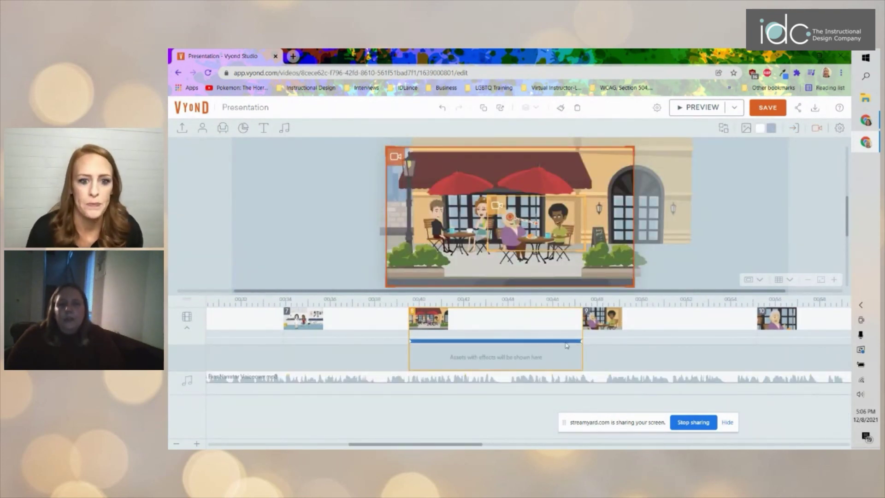
{"action": "left_click_drag", "start_coordinate": [581, 347], "coordinate": [463, 336]}
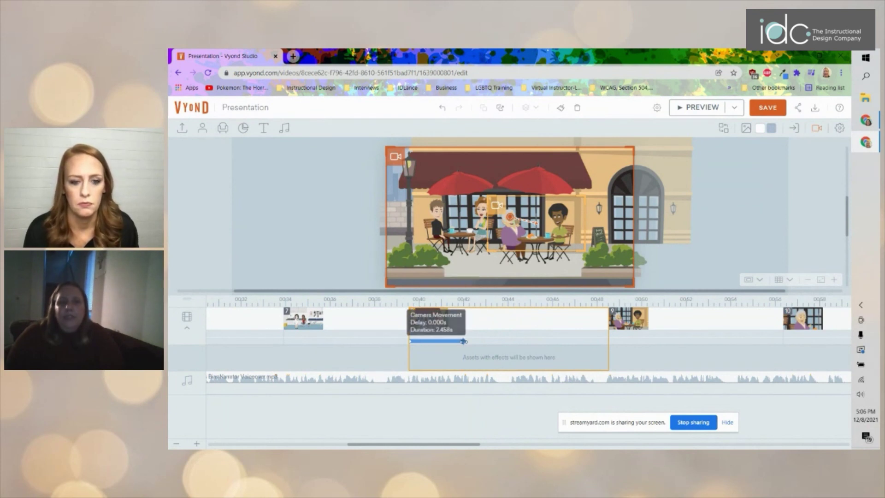
{"action": "left_click_drag", "start_coordinate": [463, 341], "coordinate": [597, 340]}
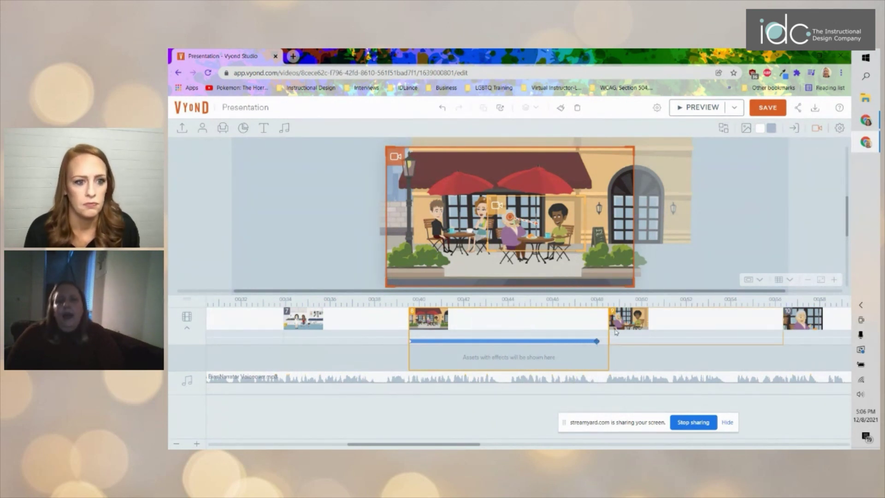
{"action": "mouse_move", "coordinate": [609, 321]}
{"action": "left_mouse_down"}
{"action": "mouse_move", "coordinate": [530, 321]}
{"action": "mouse_move", "coordinate": [598, 322]}
{"action": "left_mouse_up"}
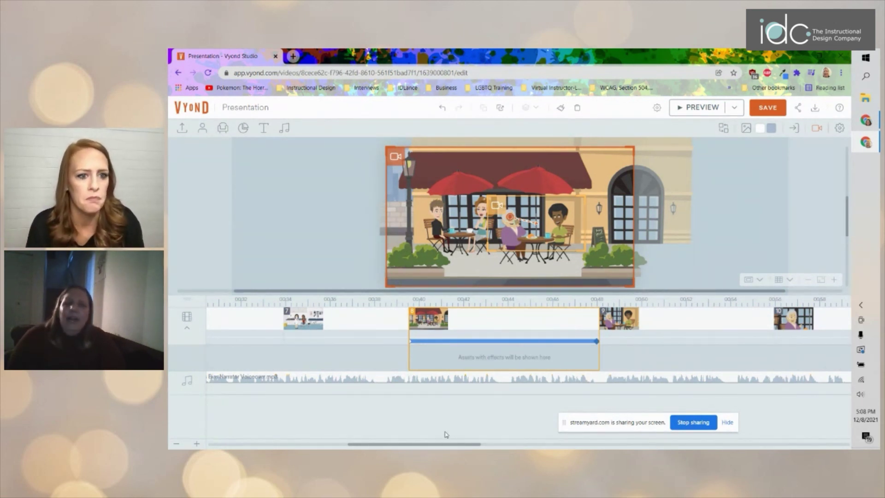
Step: Select scene 14, the backyard barbecue, for further editing
{"action": "left_click_drag", "start_coordinate": [443, 447], "coordinate": [649, 447]}
{"action": "left_click", "coordinate": [445, 325]}
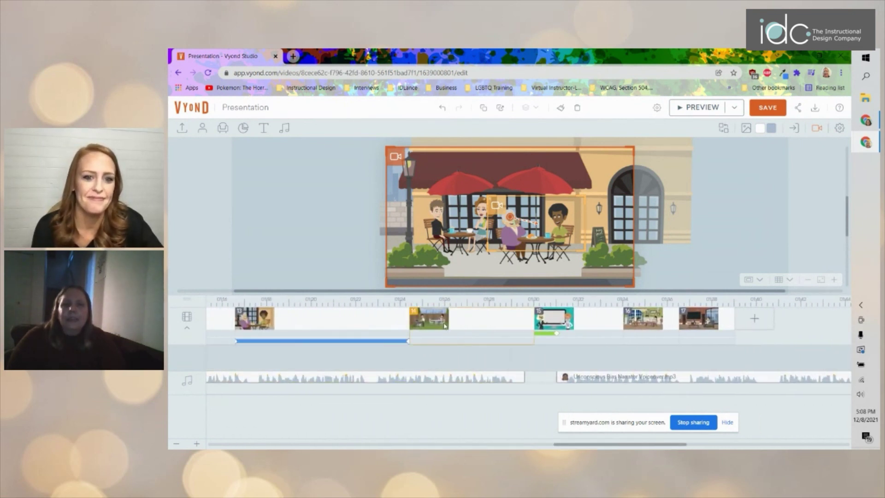